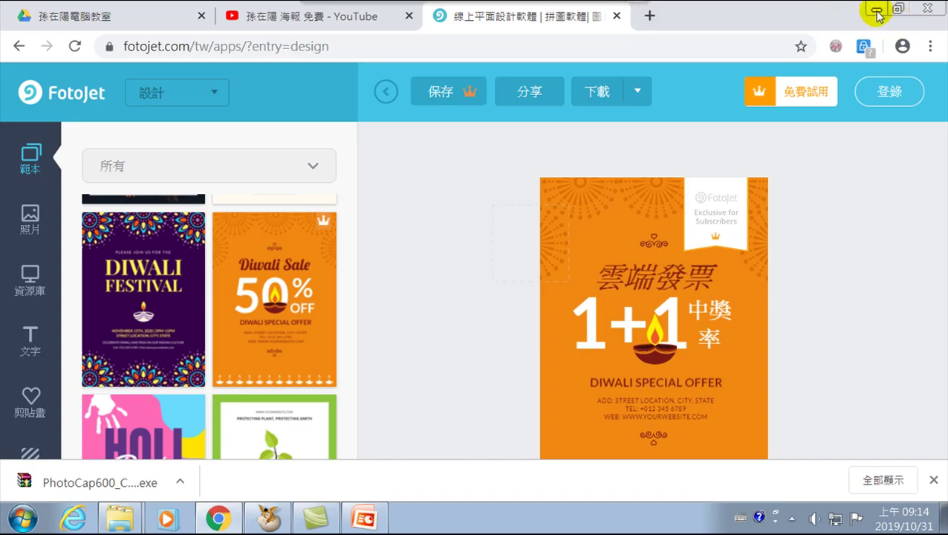
- Open a new Google Chrome window from the taskbar and maximize it
{"action": "right_click", "coordinate": [217, 518]}
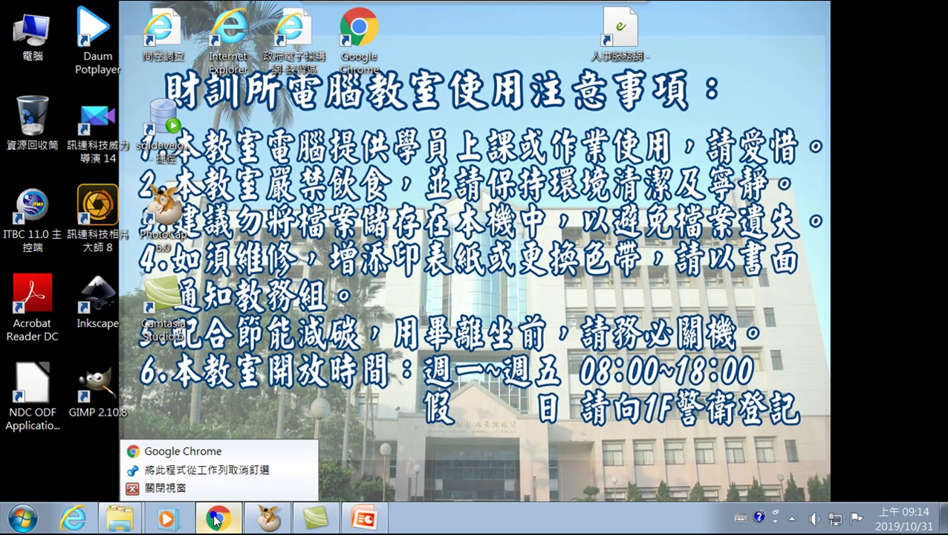
{"action": "left_click", "coordinate": [186, 451]}
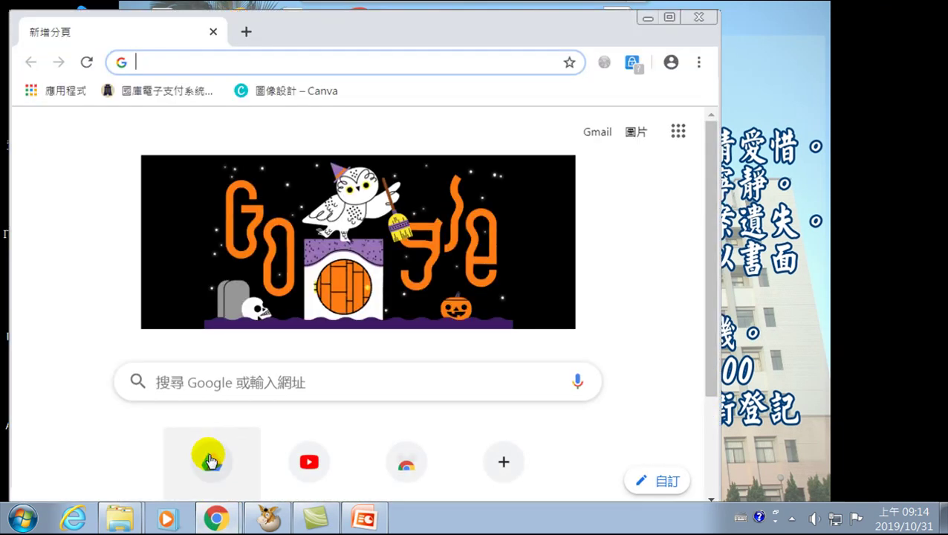
{"action": "left_click", "coordinate": [670, 17]}
{"action": "left_click", "coordinate": [155, 44]}
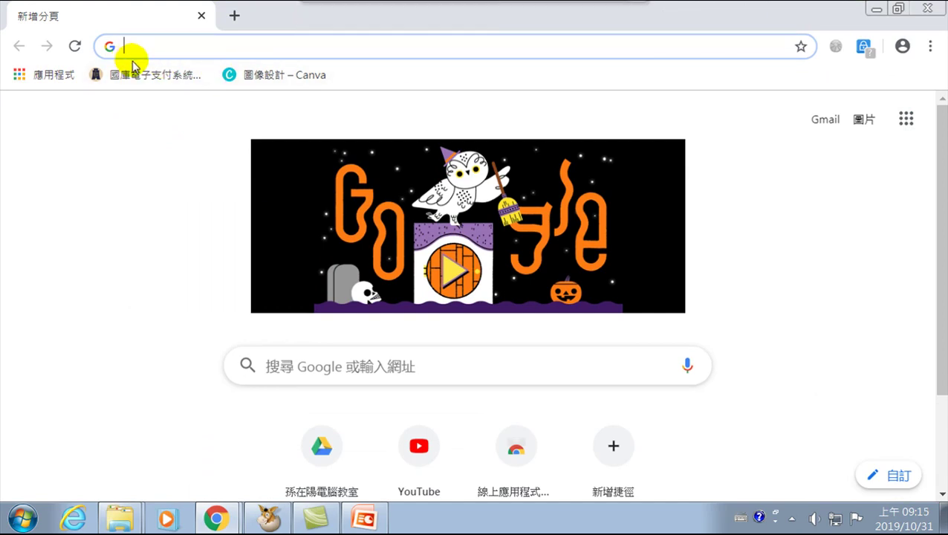
{"action": "type", "text": "https"}
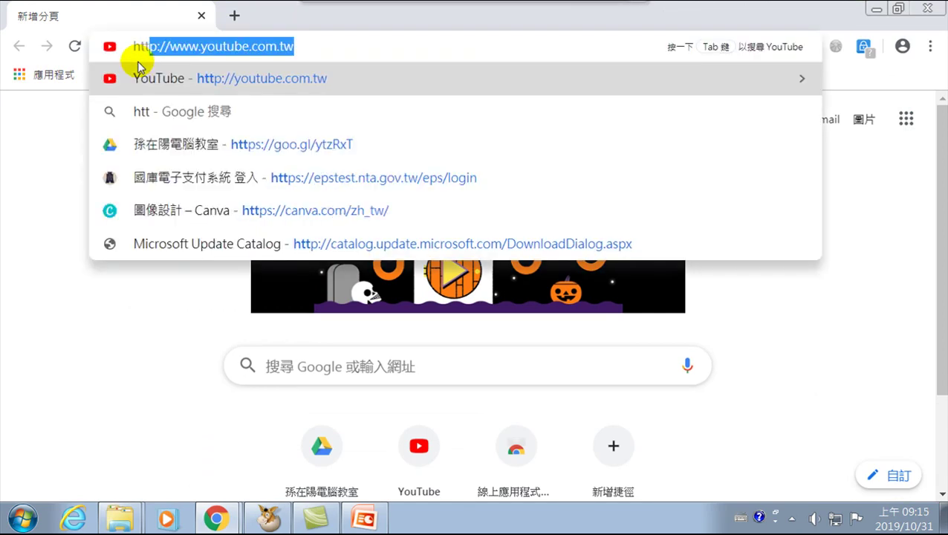
{"action": "type", "text": "://"}
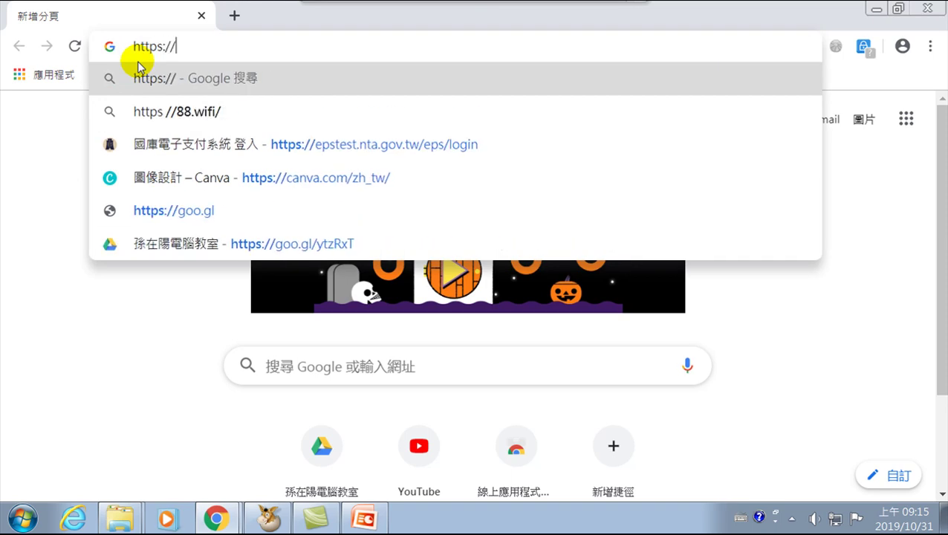
{"action": "type", "text": "goo.gl"}
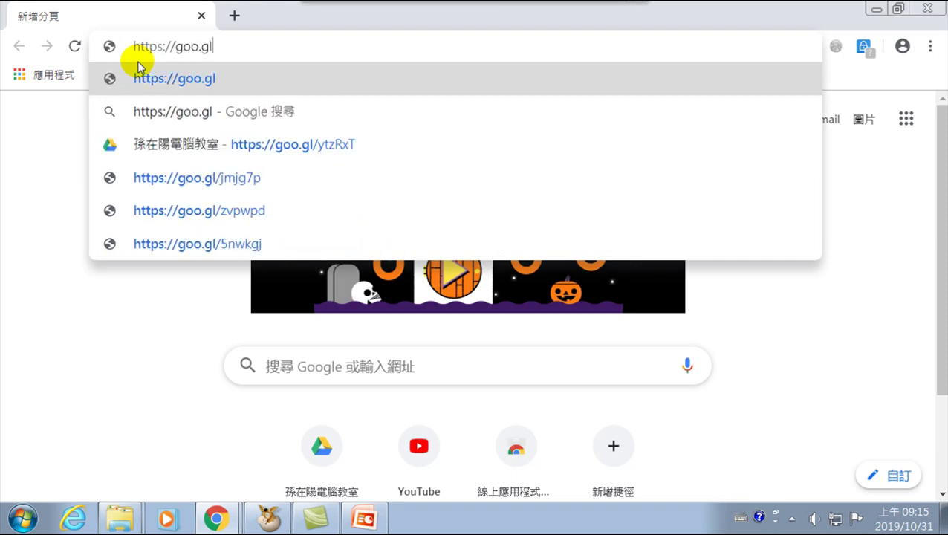
{"action": "type", "text": "/ytzRxT"}
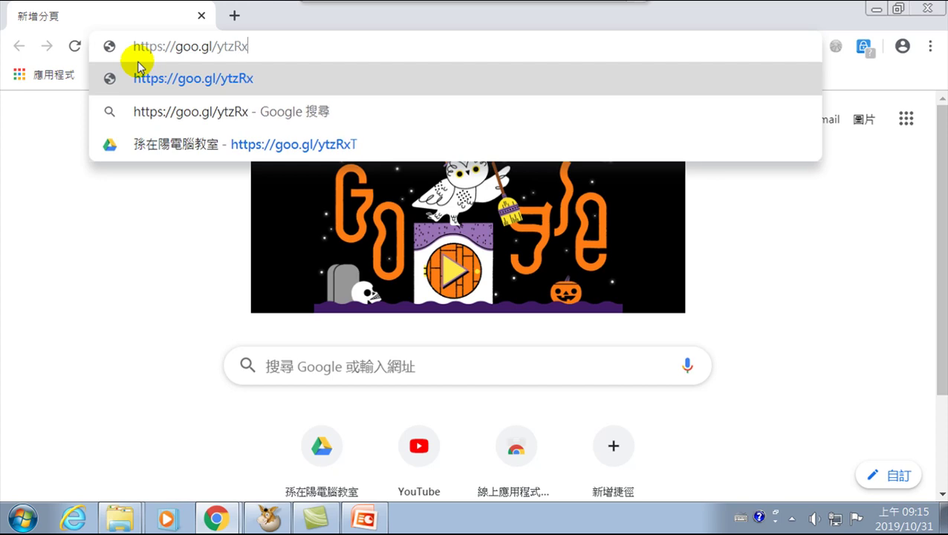
{"action": "key", "text": "Return"}
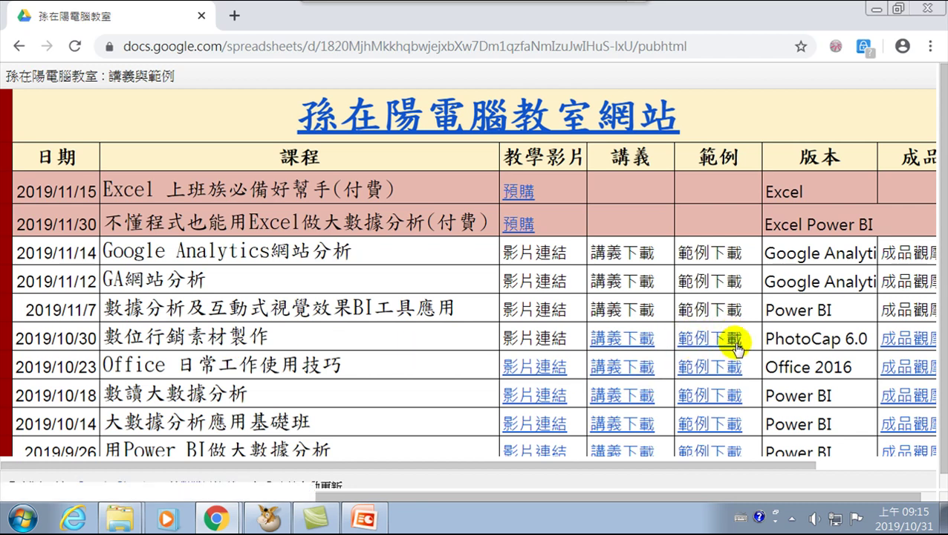
- Open the PhotoCap 6.0 course's 範例下載 link and dismiss the Drive welcome popup
{"action": "left_click", "coordinate": [703, 339]}
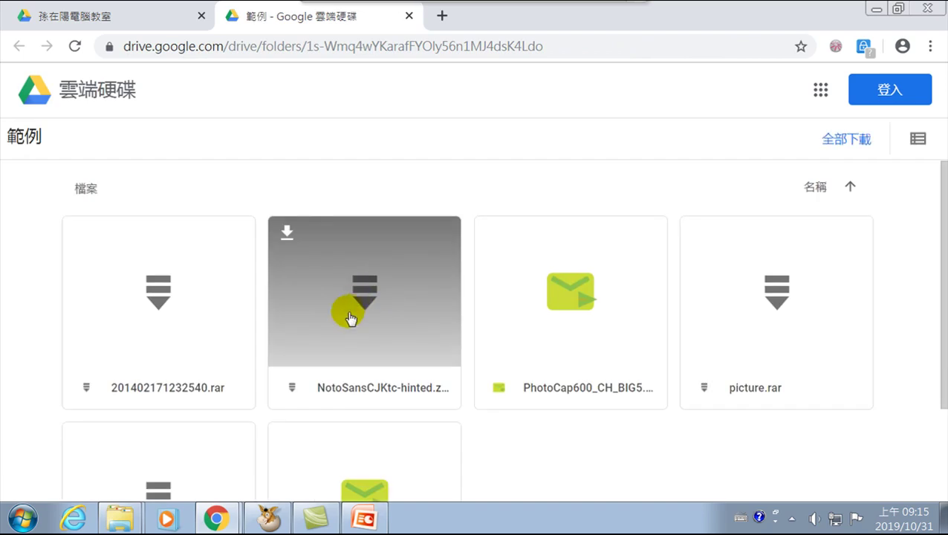
{"action": "scroll", "coordinate": [372, 312], "scroll_direction": "down", "scroll_amount": 2}
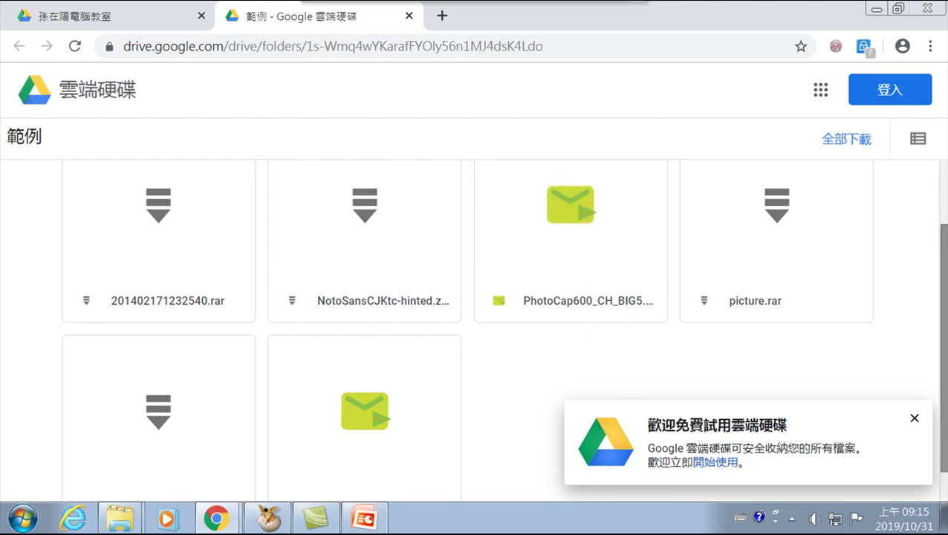
{"action": "left_click", "coordinate": [914, 419]}
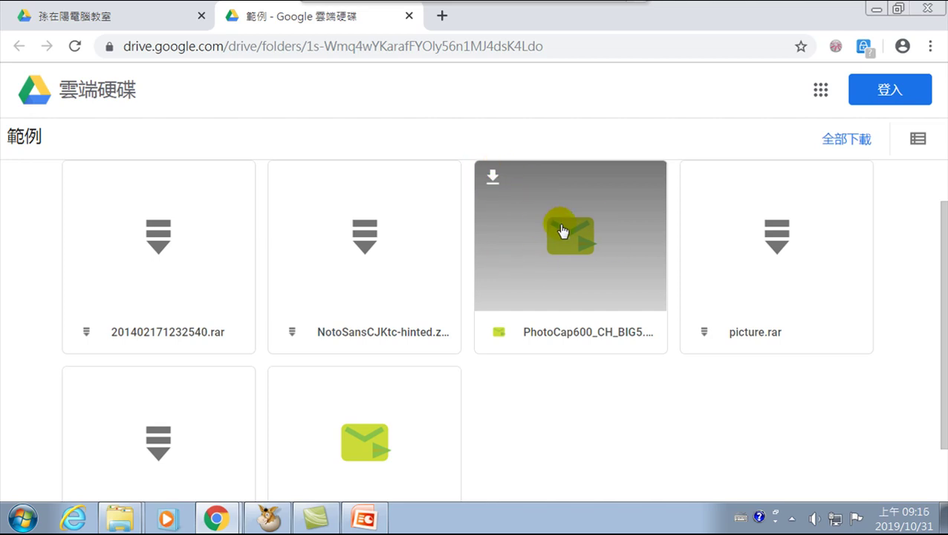
- Switch to File Explorer and show the contents of 本機磁碟 (D:)
{"action": "mouse_move", "coordinate": [446, 9]}
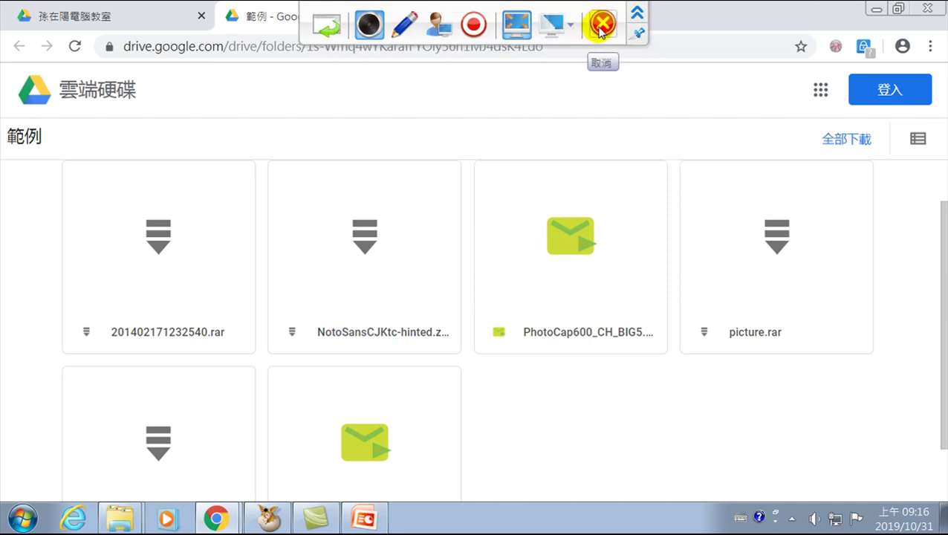
{"action": "left_click", "coordinate": [600, 29]}
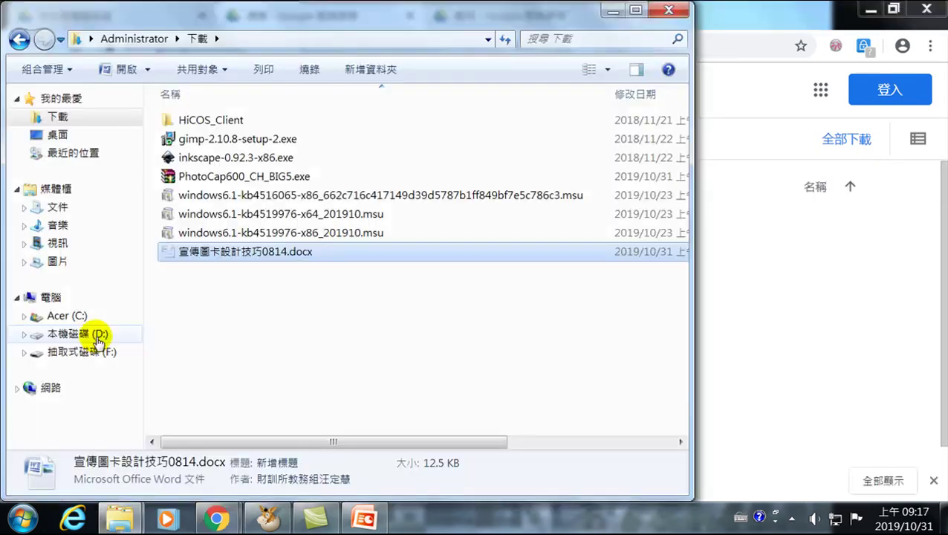
{"action": "left_click", "coordinate": [94, 334]}
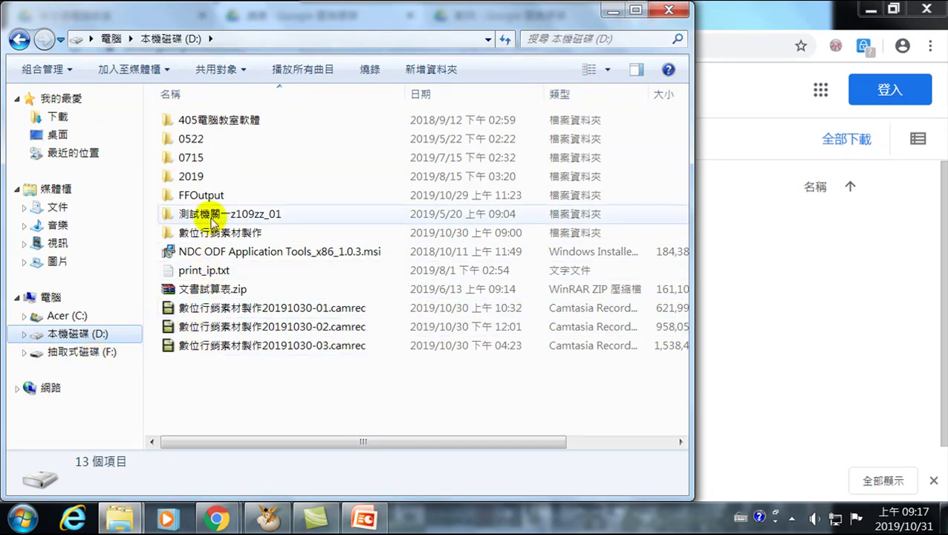
- Open the 數位行銷素材製作 folder and open 宣傳圖卡設計技巧0814.docx in Word
{"action": "double_click", "coordinate": [198, 232]}
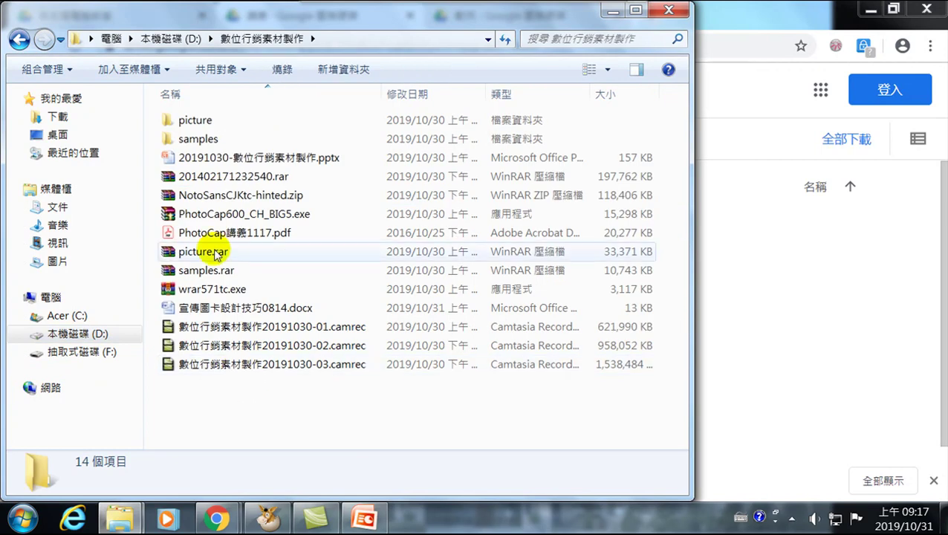
{"action": "left_click", "coordinate": [202, 314]}
{"action": "double_click", "coordinate": [202, 314]}
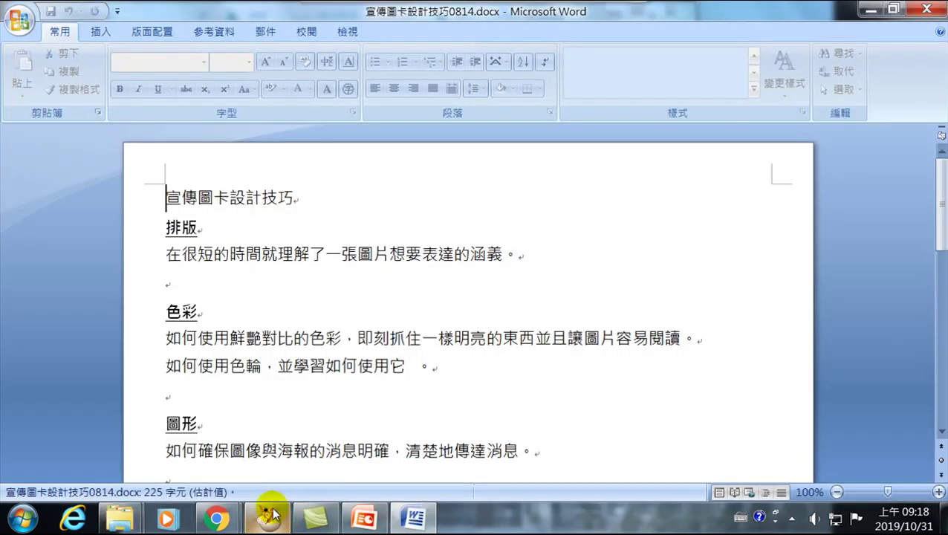
- Close PhotoCap without saving the image
{"action": "left_click", "coordinate": [268, 518]}
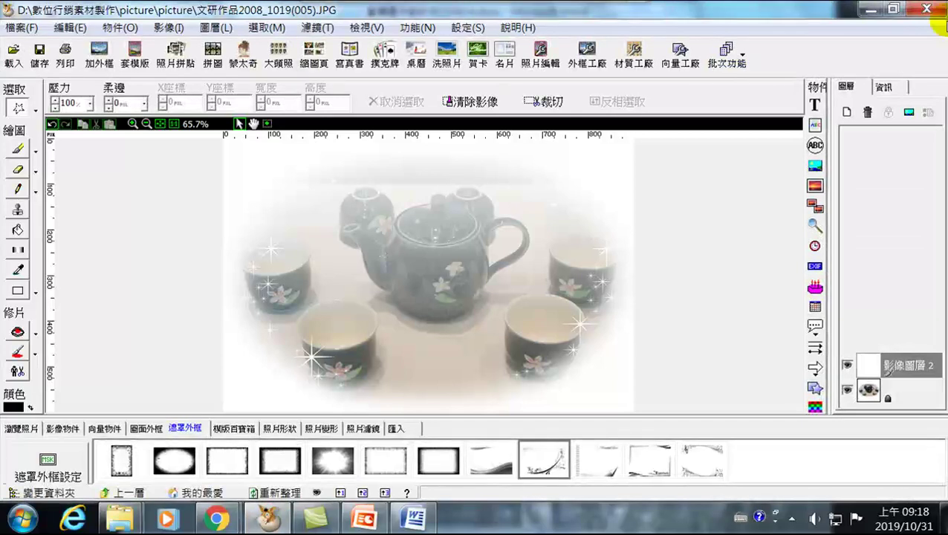
{"action": "left_click", "coordinate": [927, 10]}
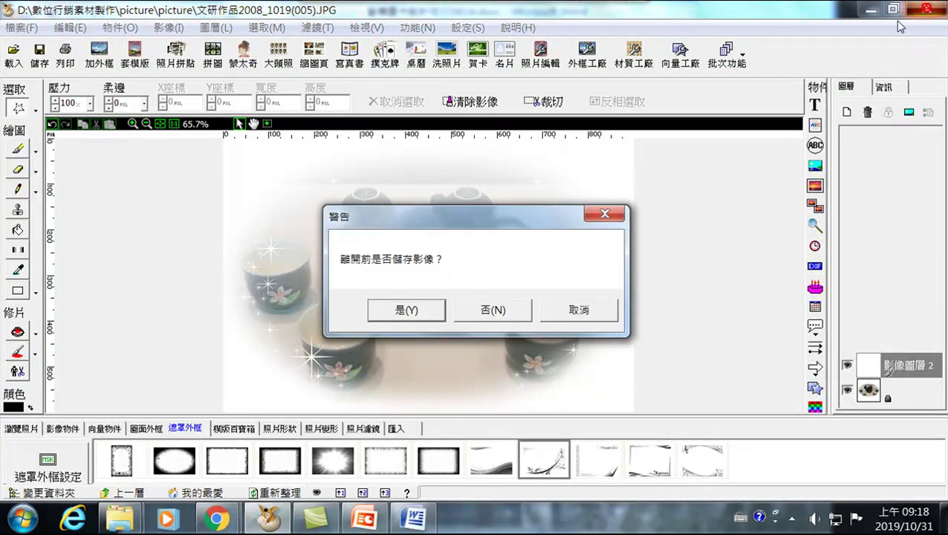
{"action": "left_click", "coordinate": [484, 312]}
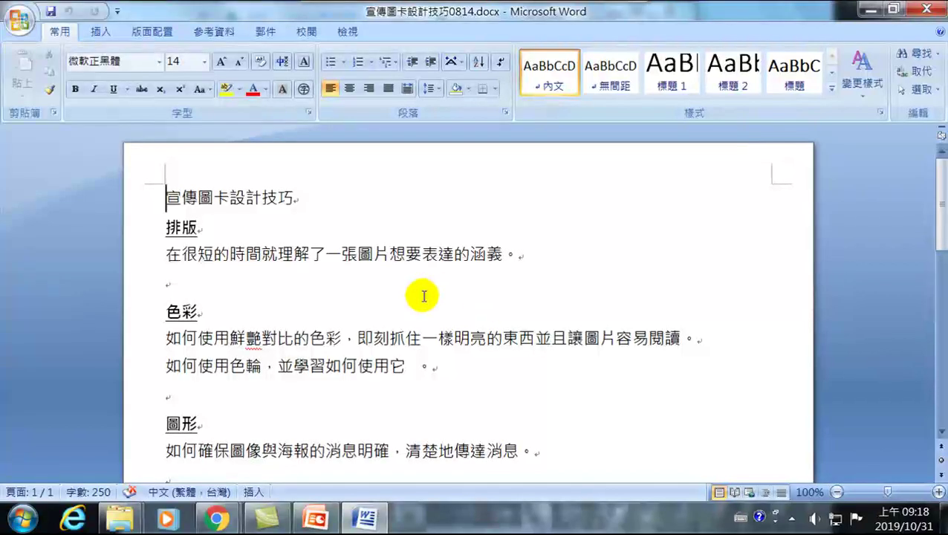
- Minimize Word, view the Downloads folder, then close that file window
{"action": "left_click", "coordinate": [868, 12]}
{"action": "mouse_move", "coordinate": [446, 15]}
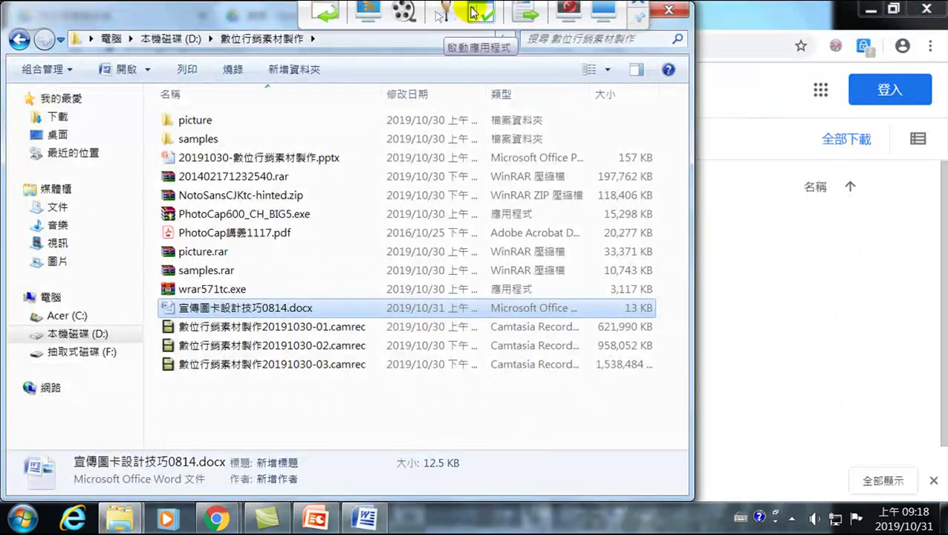
{"action": "left_click", "coordinate": [368, 29]}
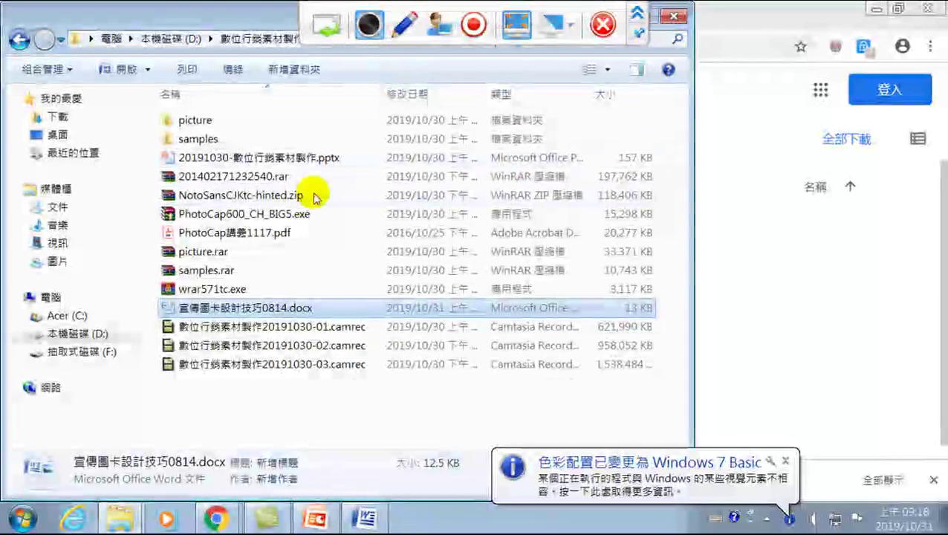
{"action": "left_click", "coordinate": [66, 120]}
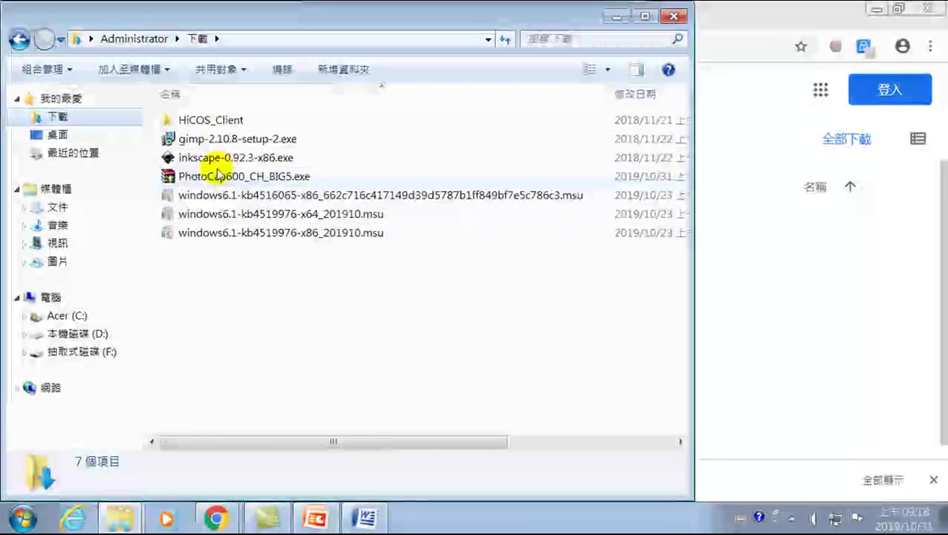
{"action": "left_click", "coordinate": [673, 16]}
- Open a new Explorer window and navigate to D:\數位行銷素材製作
{"action": "right_click", "coordinate": [122, 520]}
{"action": "left_click", "coordinate": [108, 450]}
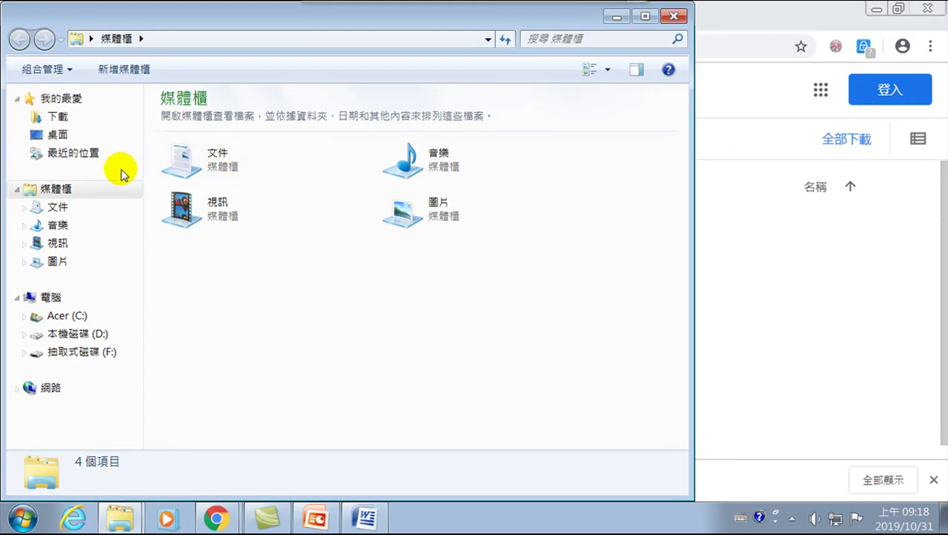
{"action": "left_click", "coordinate": [59, 117]}
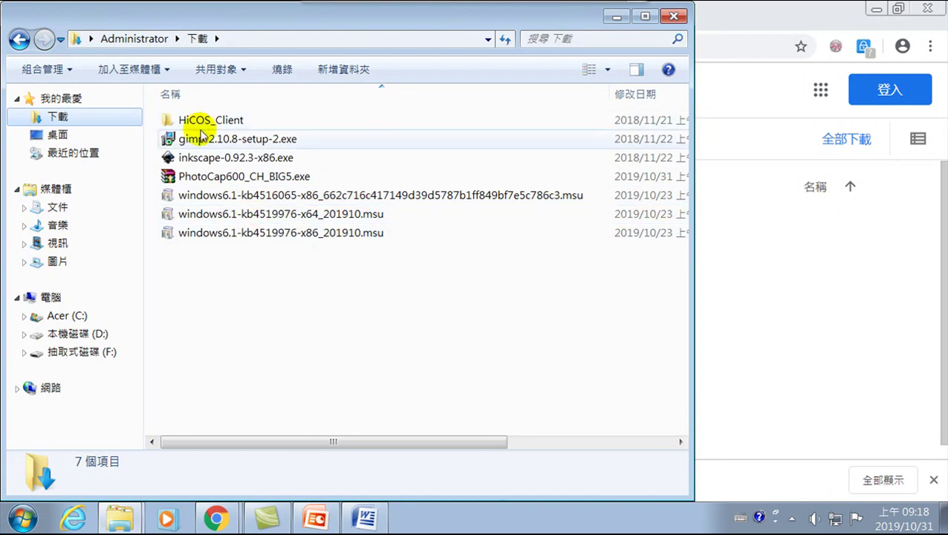
{"action": "left_click", "coordinate": [90, 336]}
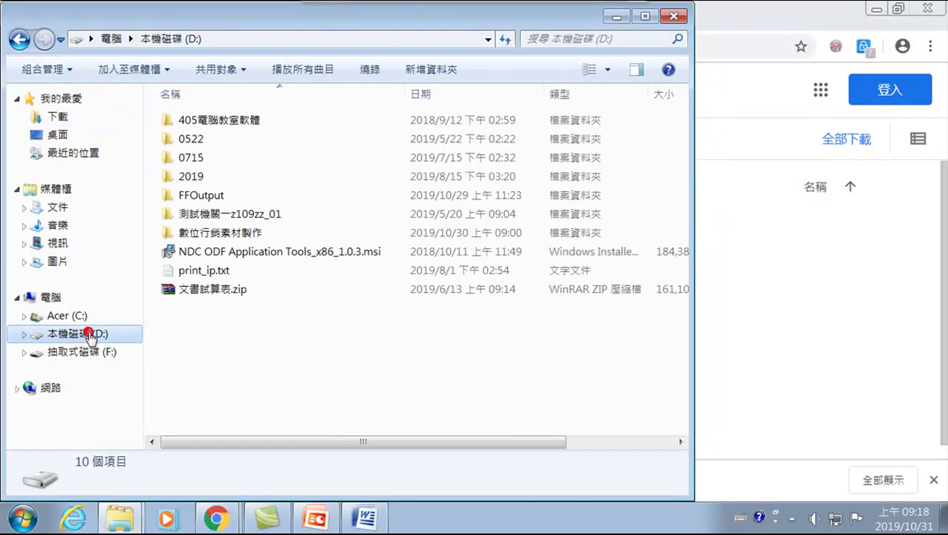
{"action": "double_click", "coordinate": [214, 237]}
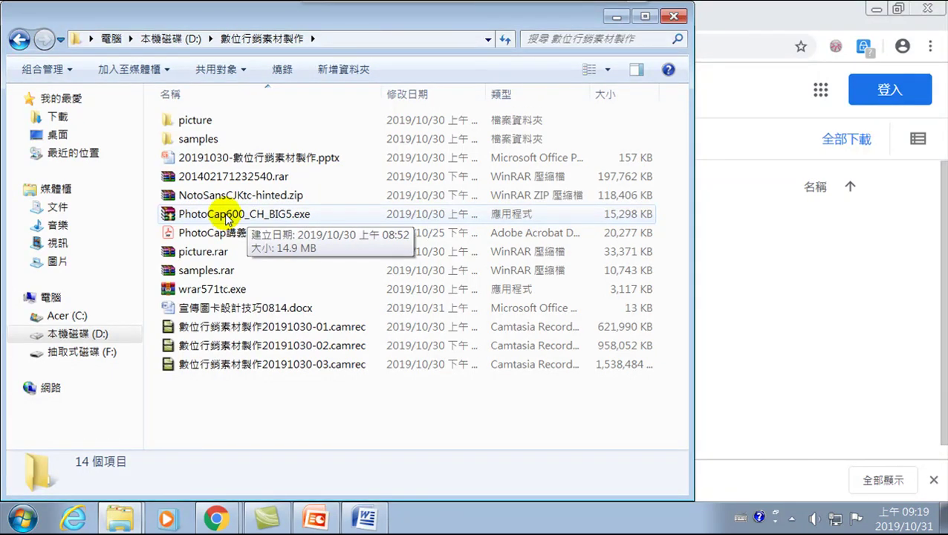
{"action": "mouse_move", "coordinate": [647, 22]}
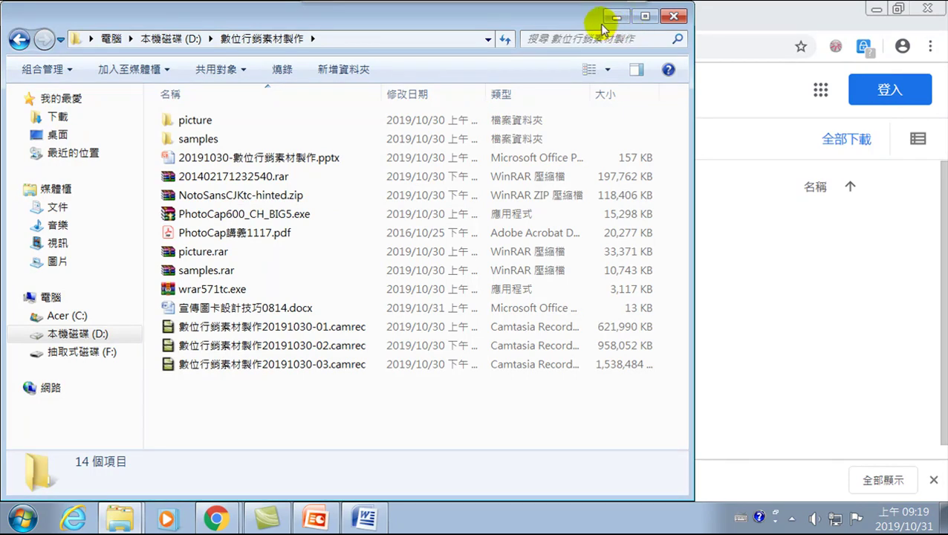
- Minimize Explorer and Chrome and launch PhotoCap 6.0 from its desktop shortcut
{"action": "left_click", "coordinate": [616, 17]}
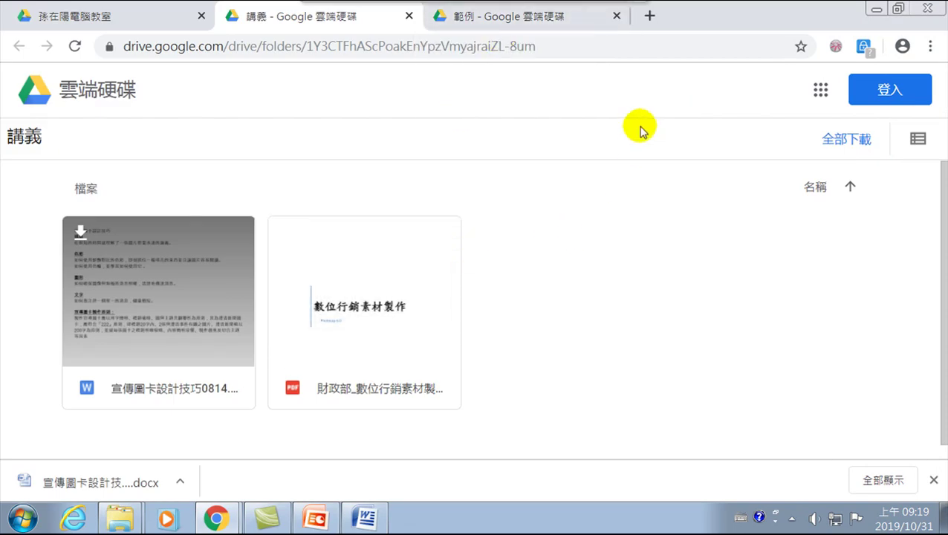
{"action": "left_click", "coordinate": [878, 11]}
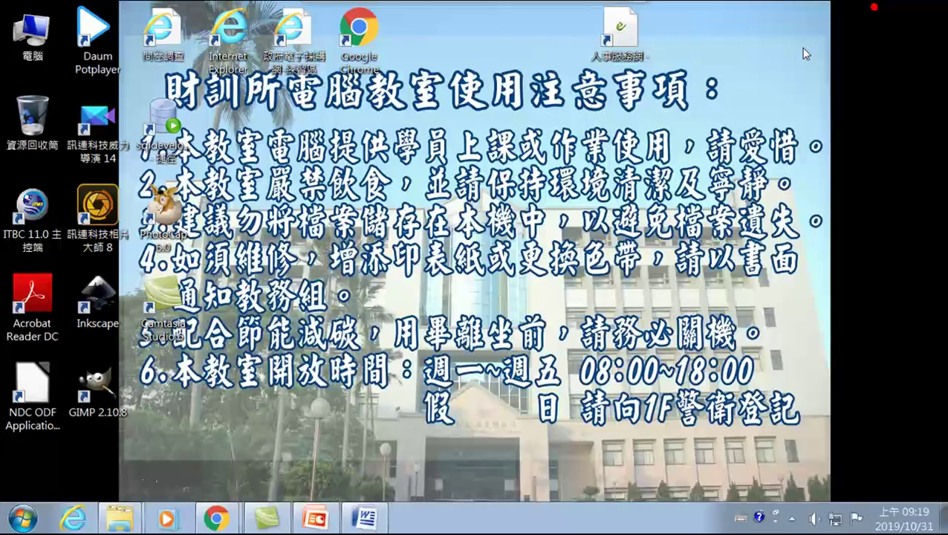
{"action": "double_click", "coordinate": [165, 217]}
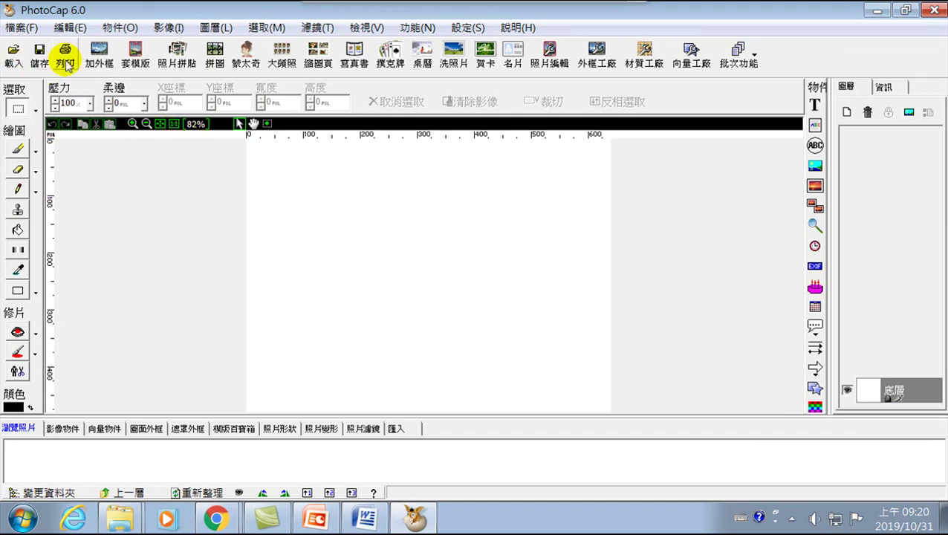
- Open PhotoCap's 載入 image file browser
{"action": "mouse_move", "coordinate": [446, 30]}
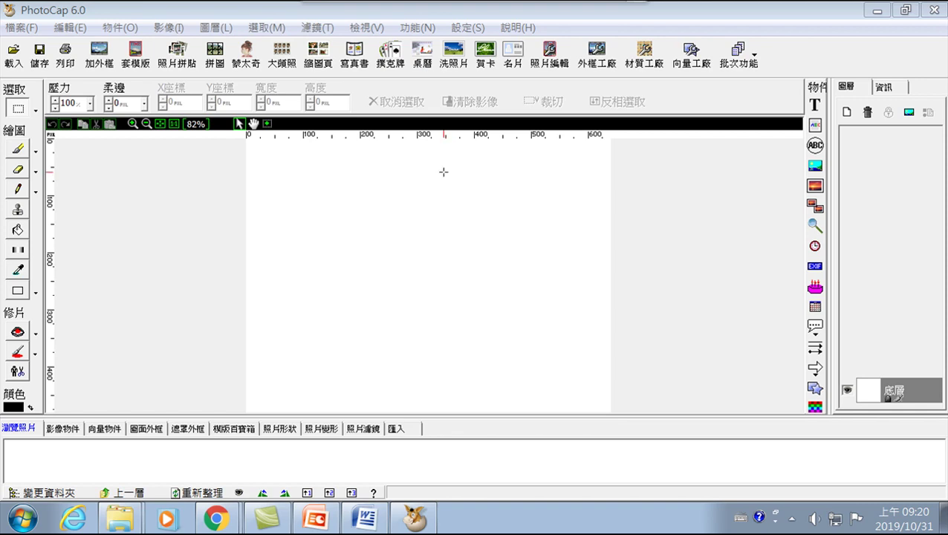
{"action": "left_click", "coordinate": [13, 53]}
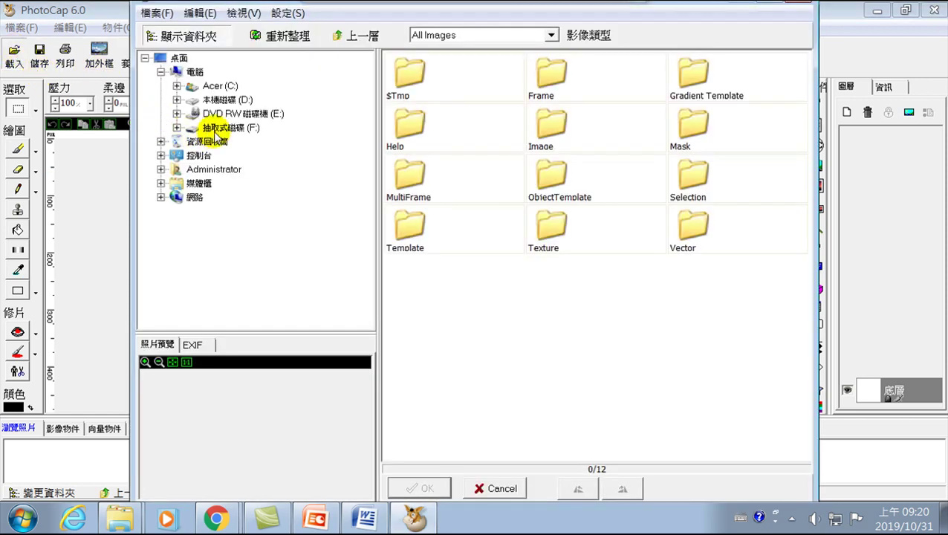
- Browse to D:\數位行銷素材製作\picture\picture in the file browser
{"action": "left_click", "coordinate": [222, 101]}
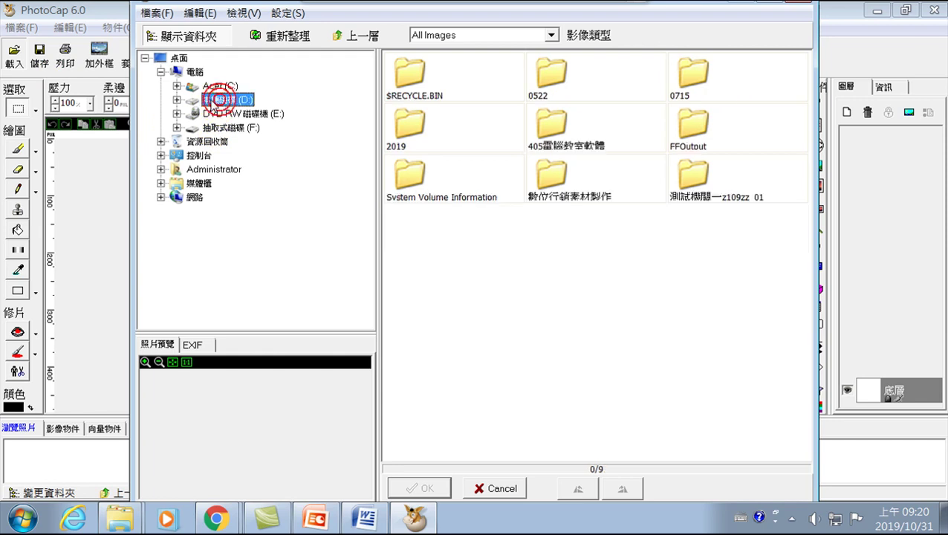
{"action": "left_click", "coordinate": [176, 99]}
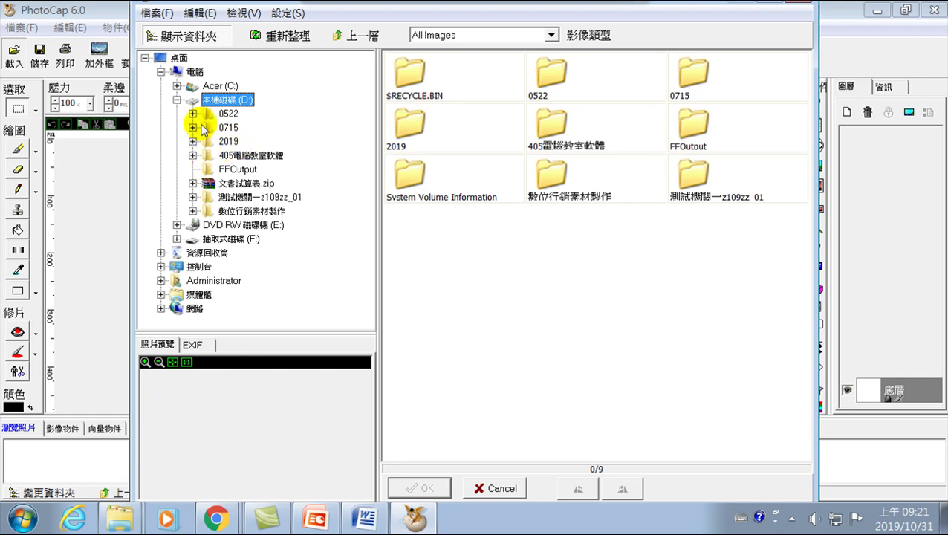
{"action": "left_click", "coordinate": [193, 211]}
{"action": "left_click", "coordinate": [250, 211]}
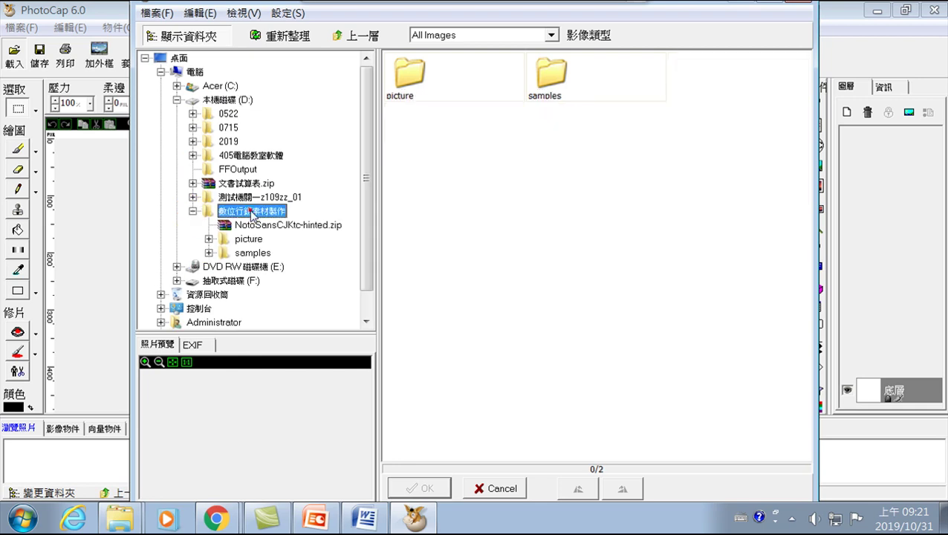
{"action": "double_click", "coordinate": [253, 211]}
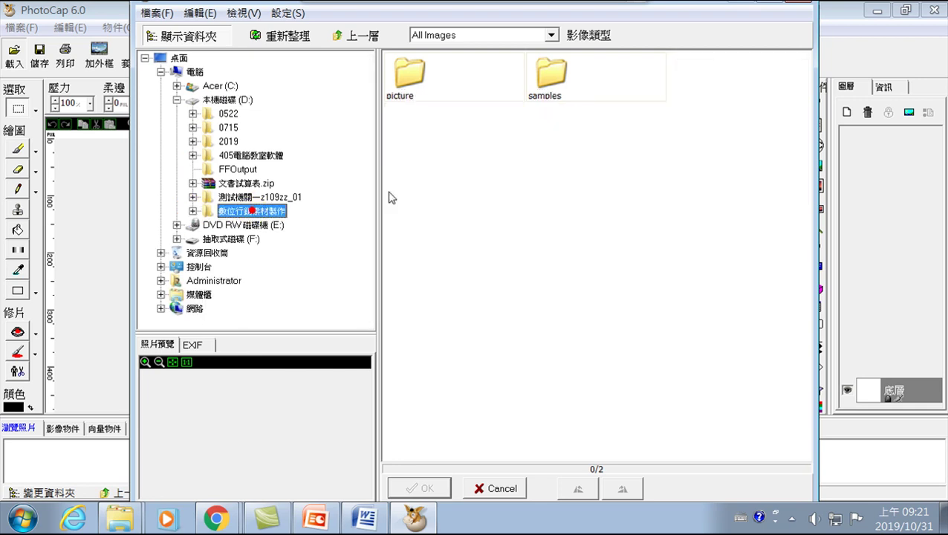
{"action": "double_click", "coordinate": [431, 86]}
{"action": "left_click", "coordinate": [420, 76]}
{"action": "double_click", "coordinate": [421, 76]}
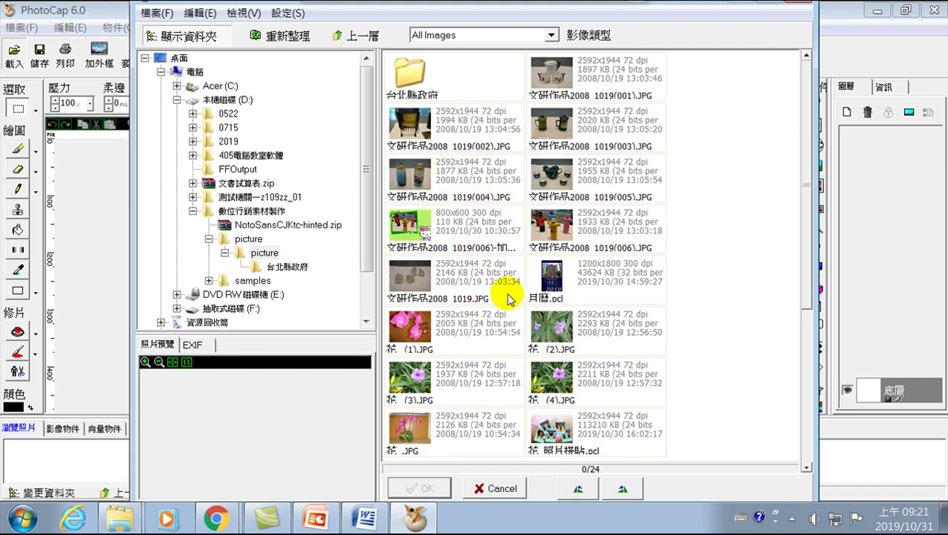
{"action": "scroll", "coordinate": [513, 305], "scroll_direction": "down", "scroll_amount": 2}
{"action": "scroll", "coordinate": [517, 327], "scroll_direction": "down", "scroll_amount": 5}
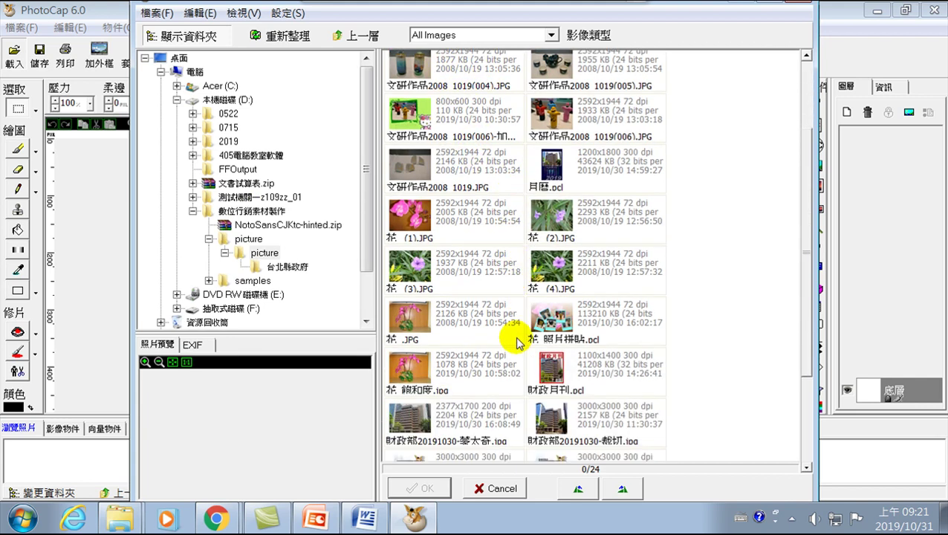
{"action": "scroll", "coordinate": [559, 235], "scroll_direction": "up", "scroll_amount": 5}
{"action": "scroll", "coordinate": [559, 234], "scroll_direction": "up", "scroll_amount": 1}
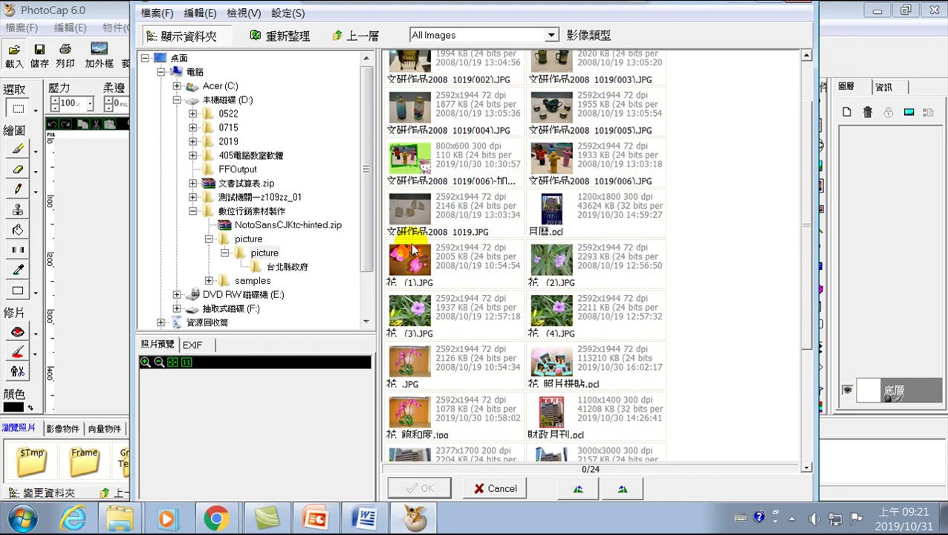
{"action": "scroll", "coordinate": [542, 212], "scroll_direction": "up", "scroll_amount": 3}
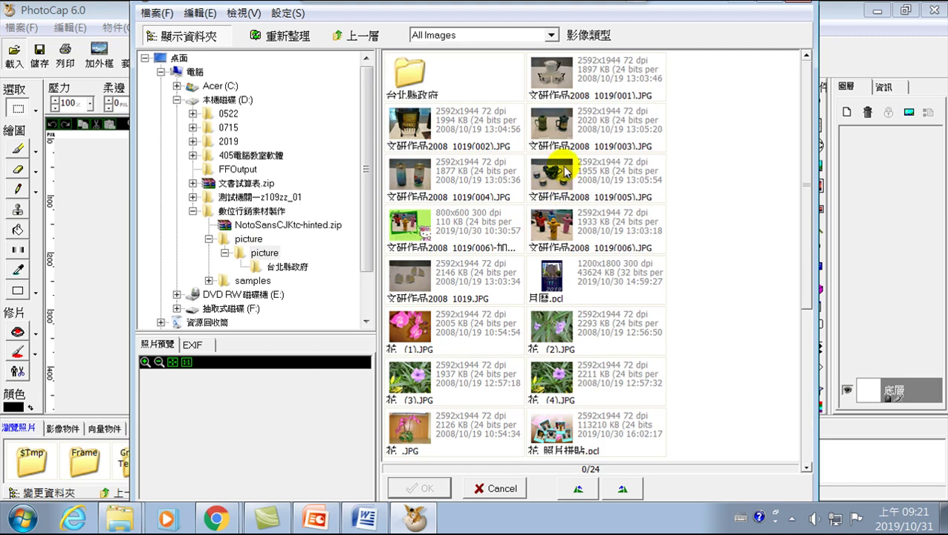
{"action": "left_click", "coordinate": [552, 174]}
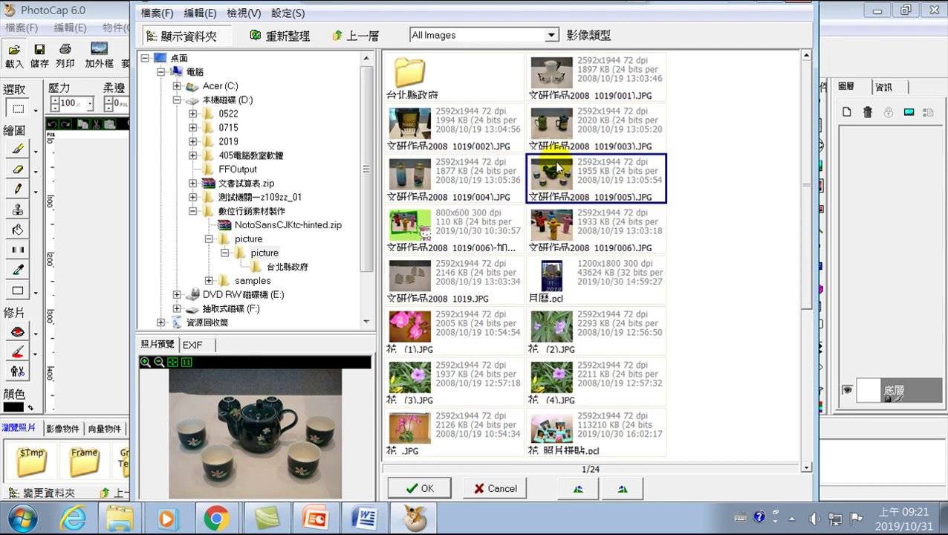
- Open the teapot photo, add a blank layer 影像圖層 2 above it and select it
{"action": "left_click", "coordinate": [425, 488]}
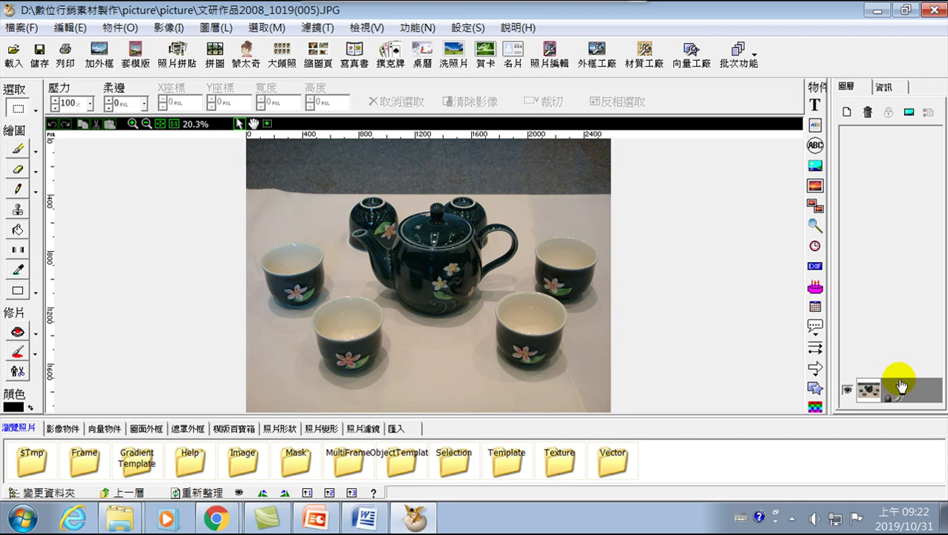
{"action": "left_click", "coordinate": [853, 121]}
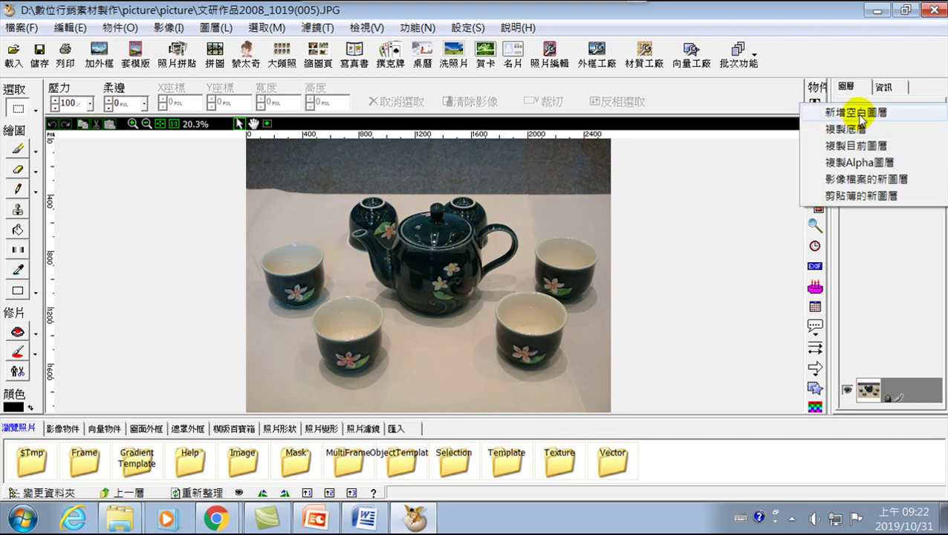
{"action": "left_click", "coordinate": [863, 119]}
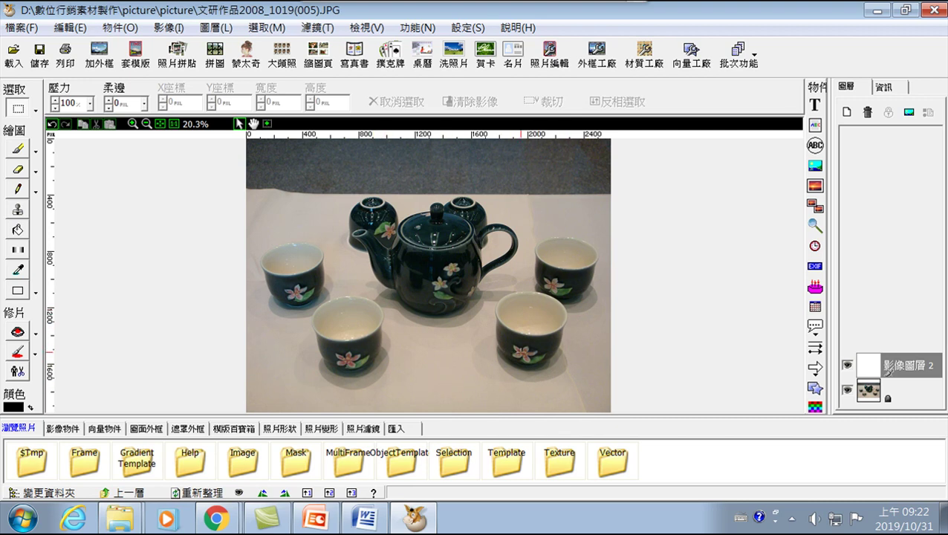
{"action": "left_click", "coordinate": [877, 358]}
- Open 透明淡出 for layer 影像圖層 2 and move the dialog aside to preview
{"action": "right_click", "coordinate": [877, 365]}
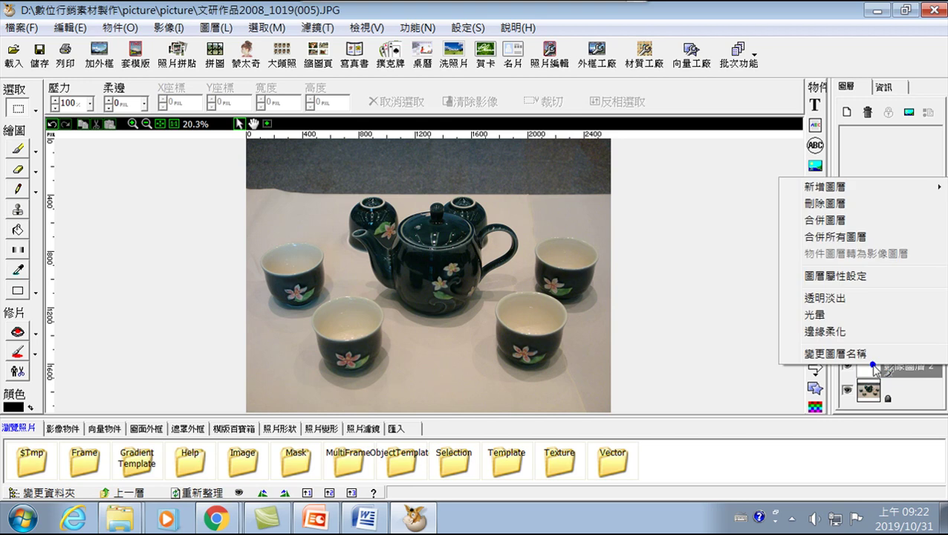
{"action": "left_click", "coordinate": [825, 301]}
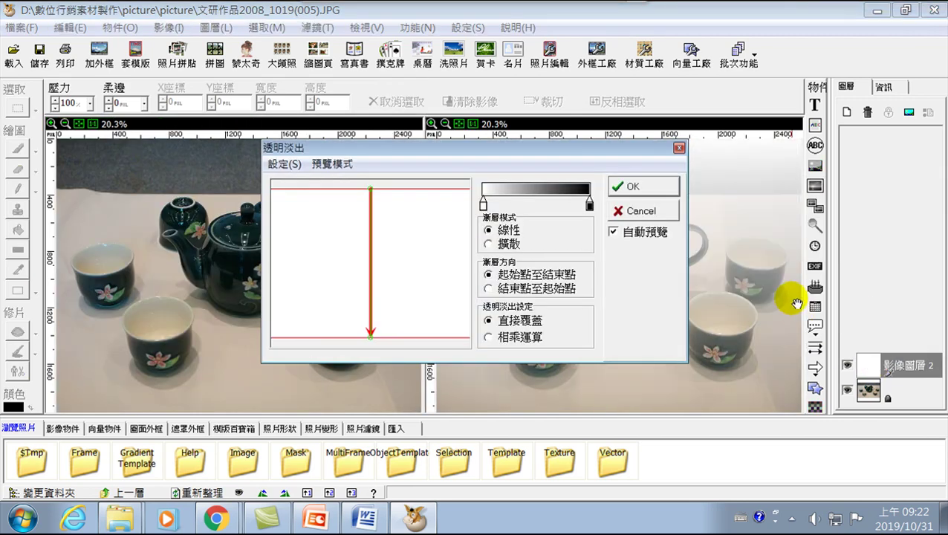
{"action": "left_click", "coordinate": [539, 207]}
{"action": "mouse_move", "coordinate": [538, 206]}
{"action": "left_mouse_down"}
{"action": "mouse_move", "coordinate": [497, 148]}
{"action": "mouse_move", "coordinate": [509, 255]}
{"action": "left_mouse_up"}
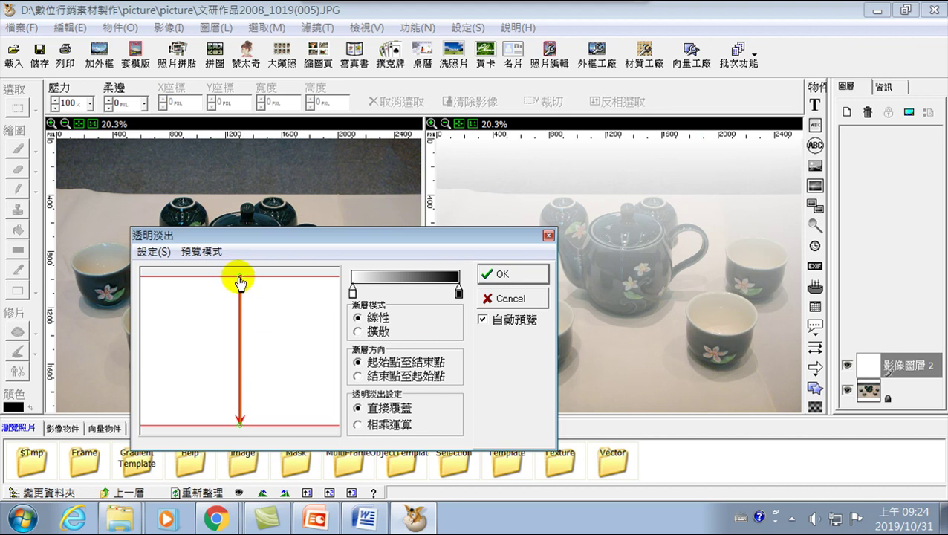
- Set a vertical top-to-bottom linear fade line with direct overlay and apply it
{"action": "left_click_drag", "start_coordinate": [240, 277], "coordinate": [295, 381]}
{"action": "left_click_drag", "start_coordinate": [245, 426], "coordinate": [233, 278]}
{"action": "left_click_drag", "start_coordinate": [295, 382], "coordinate": [233, 425]}
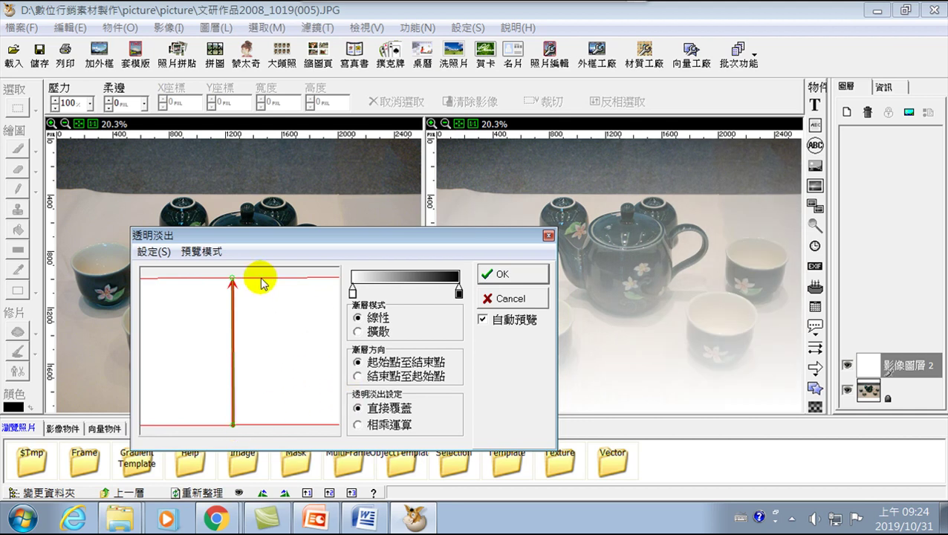
{"action": "mouse_move", "coordinate": [231, 280]}
{"action": "left_mouse_down"}
{"action": "mouse_move", "coordinate": [238, 285]}
{"action": "mouse_move", "coordinate": [235, 277]}
{"action": "left_mouse_up"}
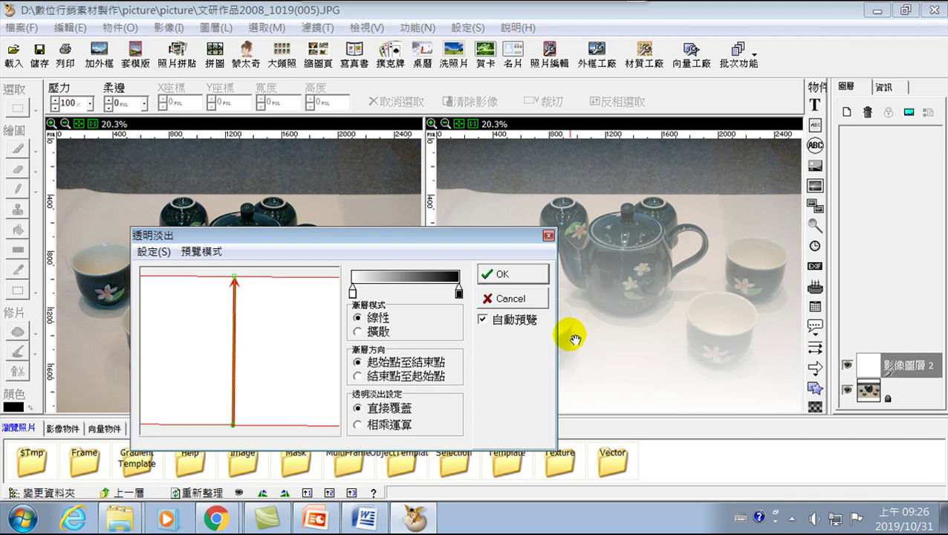
{"action": "left_click", "coordinate": [512, 277]}
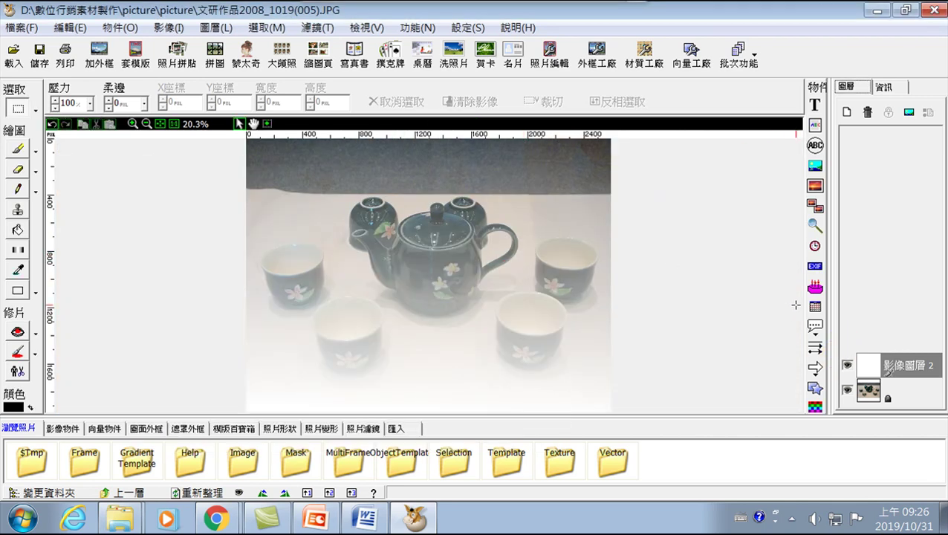
- Add a styled text layer and select its placeholder text for replacement
{"action": "left_click", "coordinate": [815, 105]}
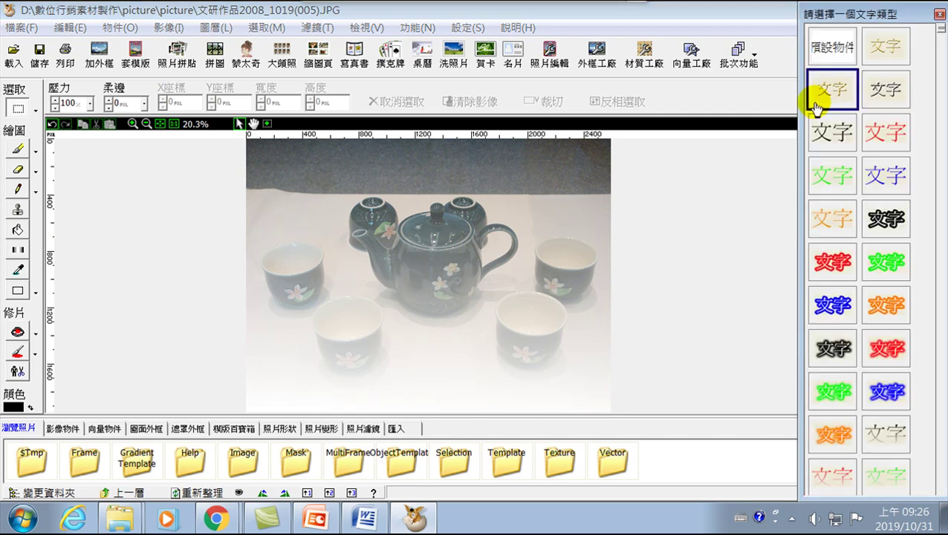
{"action": "left_click", "coordinate": [884, 215]}
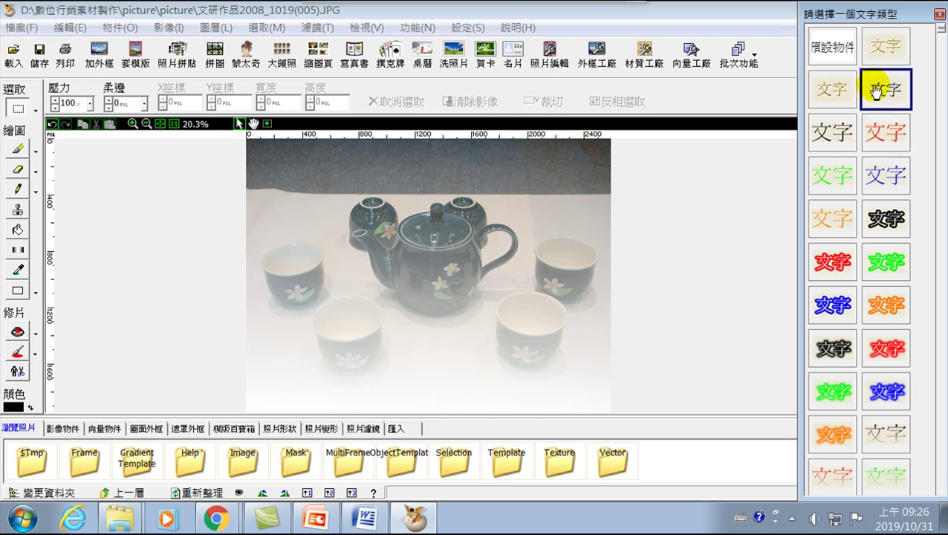
{"action": "left_click", "coordinate": [824, 132]}
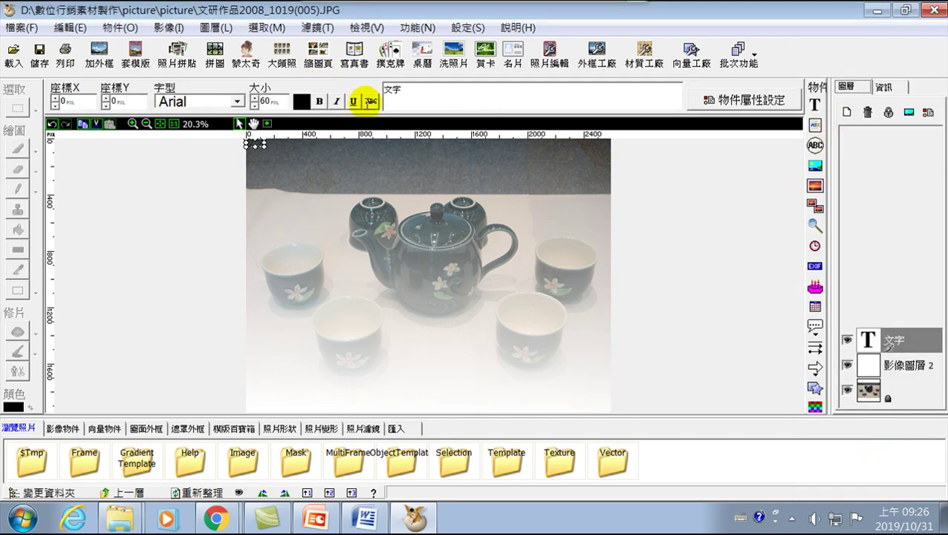
{"action": "left_click_drag", "start_coordinate": [421, 90], "coordinate": [349, 84]}
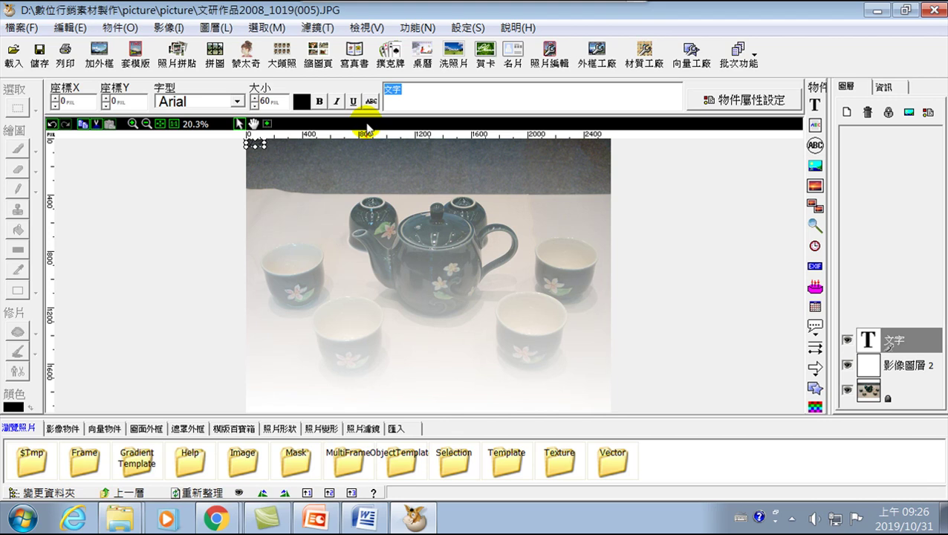
- Switch to Chinese input and type the first line 起床微微笑
{"action": "key", "text": "ctrl+space"}
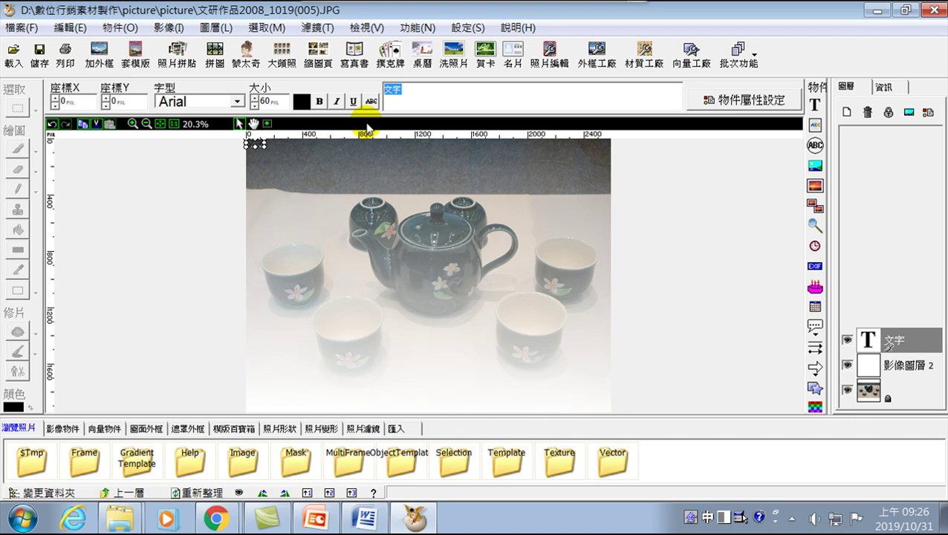
{"action": "type", "text": "goru"}
{"action": "key", "text": "space"}
{"action": "type", "text": "1"}
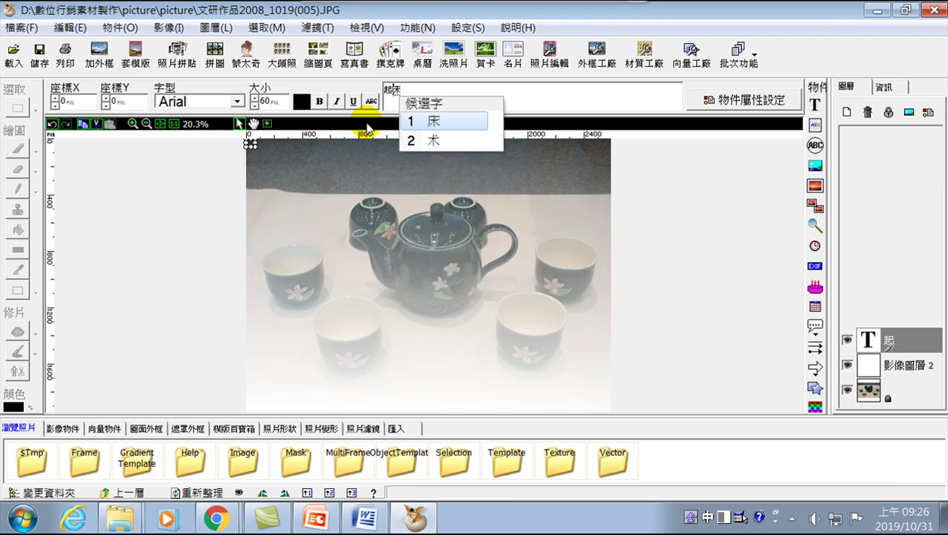
{"action": "type", "text": "houk"}
{"action": "key", "text": "space"}
{"action": "type", "text": "houu"}
{"action": "key", "text": "space"}
{"action": "type", "text": "hhk"}
{"action": "key", "text": "space"}
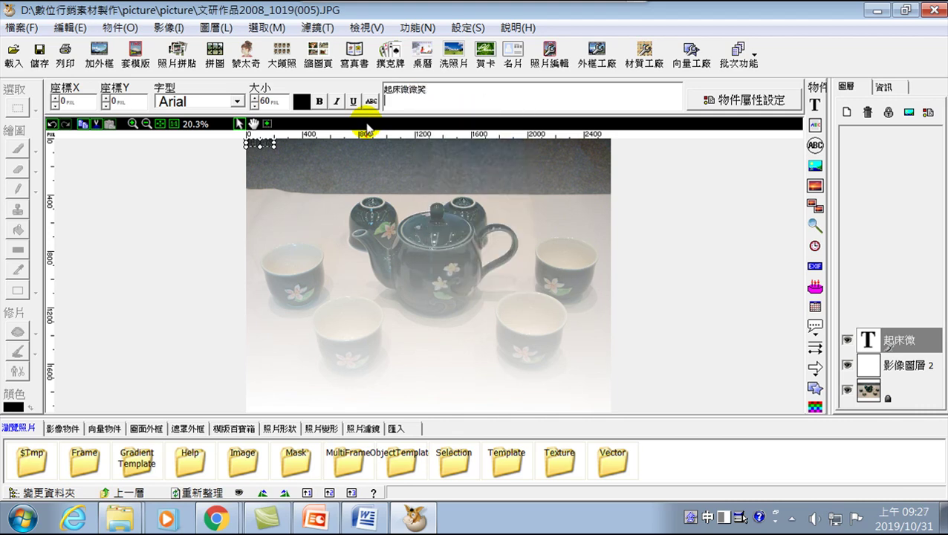
- Type the second line 出門賺鈔票 beneath it
{"action": "key", "text": "Return"}
{"action": "type", "text": "uu"}
{"action": "key", "text": "space"}
{"action": "type", "text": "an"}
{"action": "key", "text": "space"}
{"action": "type", "text": "bc"}
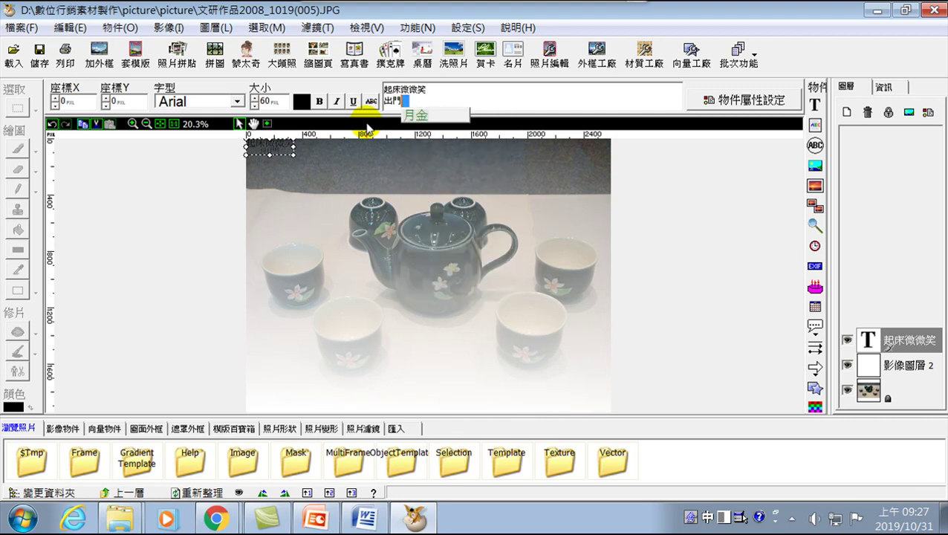
{"action": "type", "text": "txc"}
{"action": "key", "text": "space"}
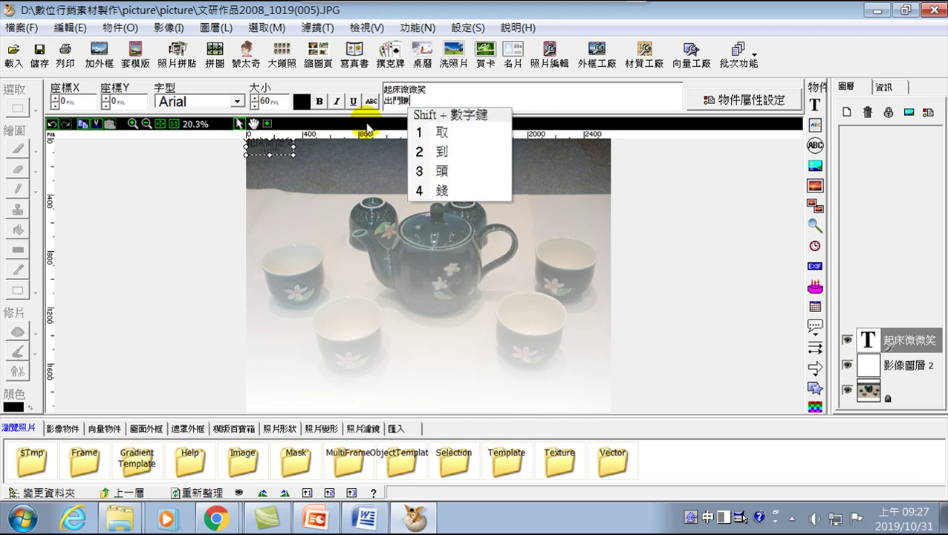
{"action": "type", "text": "c"}
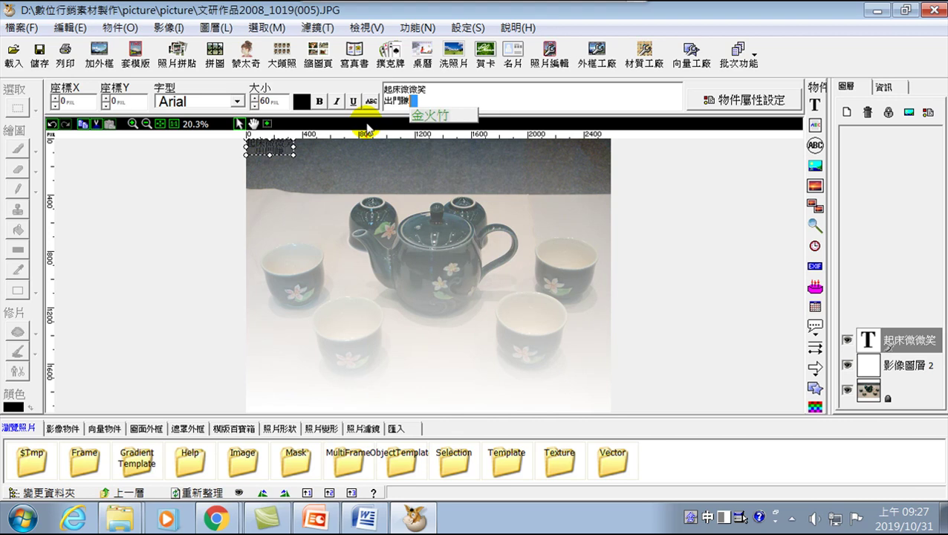
{"action": "key", "text": "space"}
{"action": "key", "text": "2"}
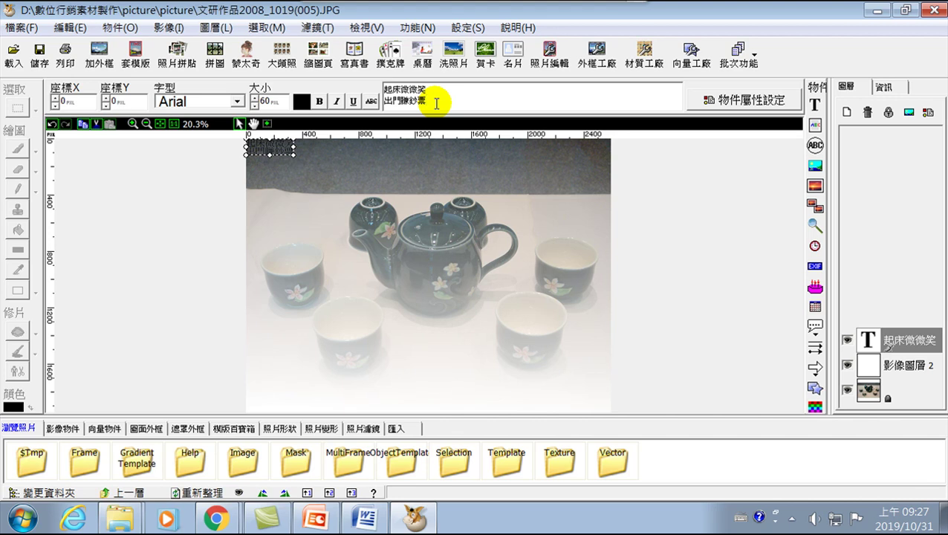
- Enlarge the 起床微微笑 / 出門賺鈔票 caption to size 204 and move it to the photo's lower centre
{"action": "left_click_drag", "start_coordinate": [437, 104], "coordinate": [379, 85]}
{"action": "left_click_drag", "start_coordinate": [294, 156], "coordinate": [401, 215]}
{"action": "left_click_drag", "start_coordinate": [342, 138], "coordinate": [458, 352]}
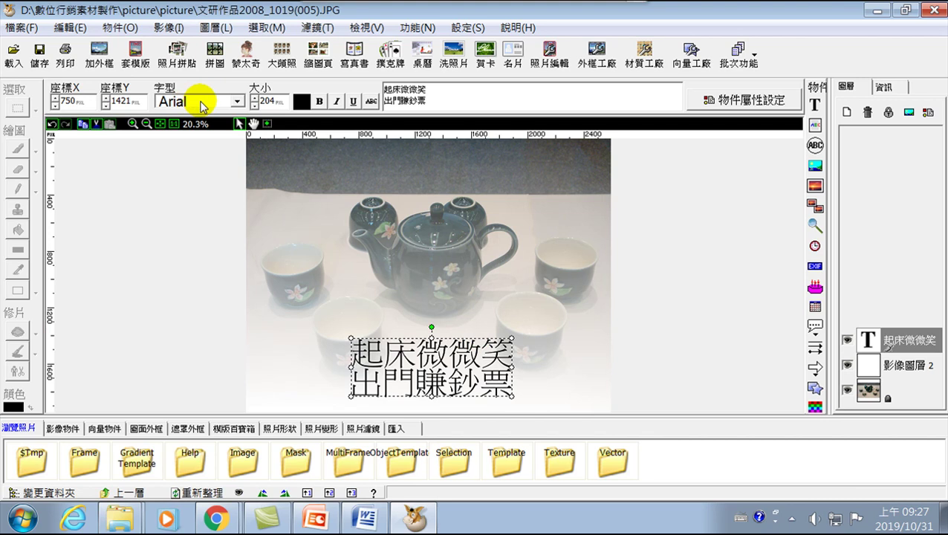
- Change the caption font from Arial to 微軟正黑體, after briefly trying Arial Black
{"action": "left_click", "coordinate": [237, 101]}
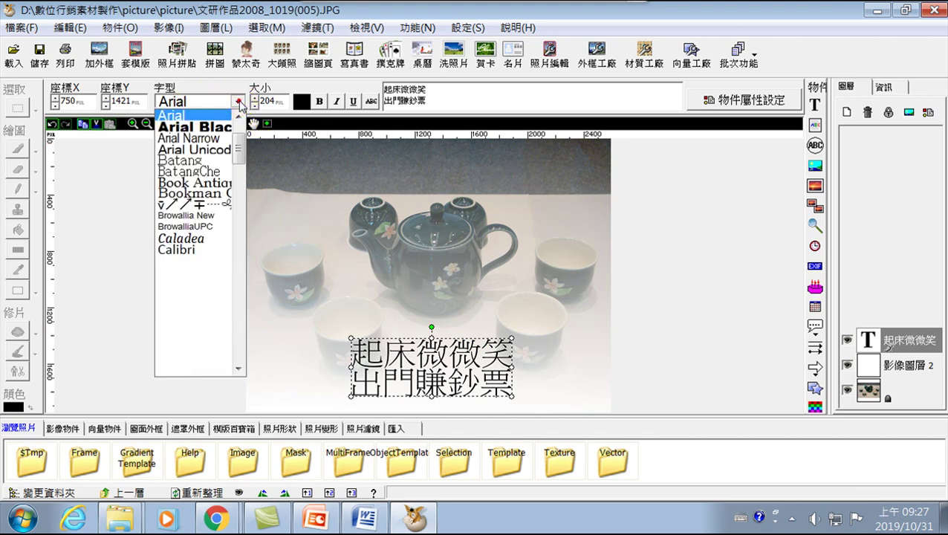
{"action": "left_click", "coordinate": [205, 128]}
{"action": "left_click", "coordinate": [238, 99]}
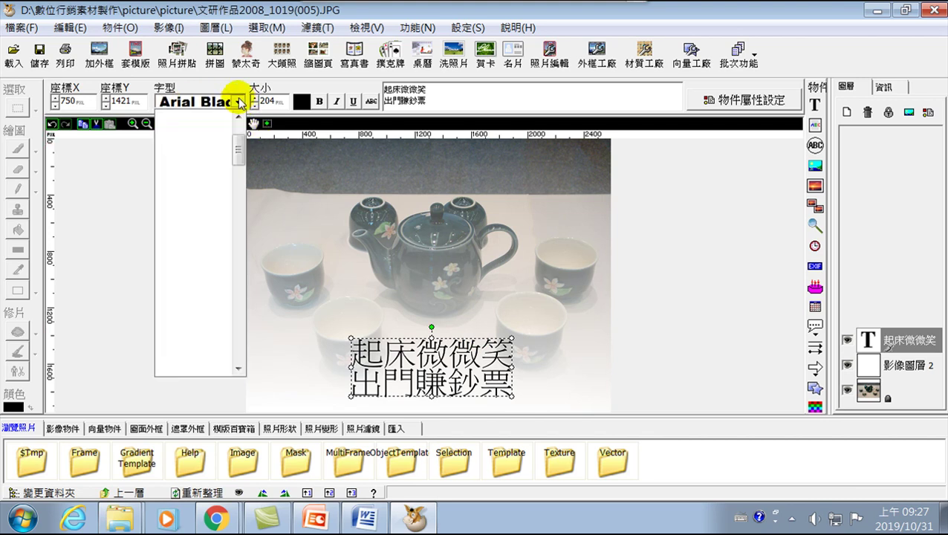
{"action": "left_click_drag", "start_coordinate": [238, 154], "coordinate": [247, 291]}
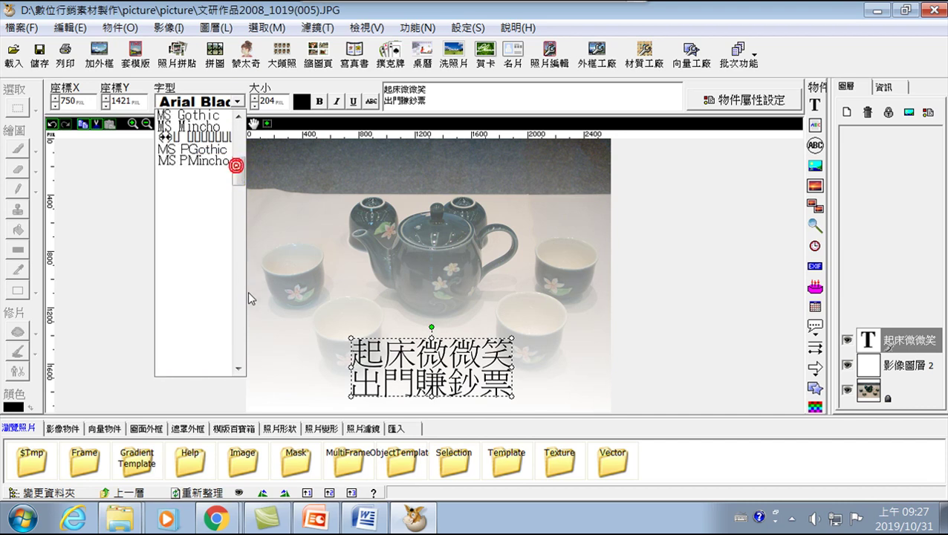
{"action": "scroll", "coordinate": [248, 367], "scroll_direction": "down", "scroll_amount": 5}
{"action": "left_click", "coordinate": [205, 331]}
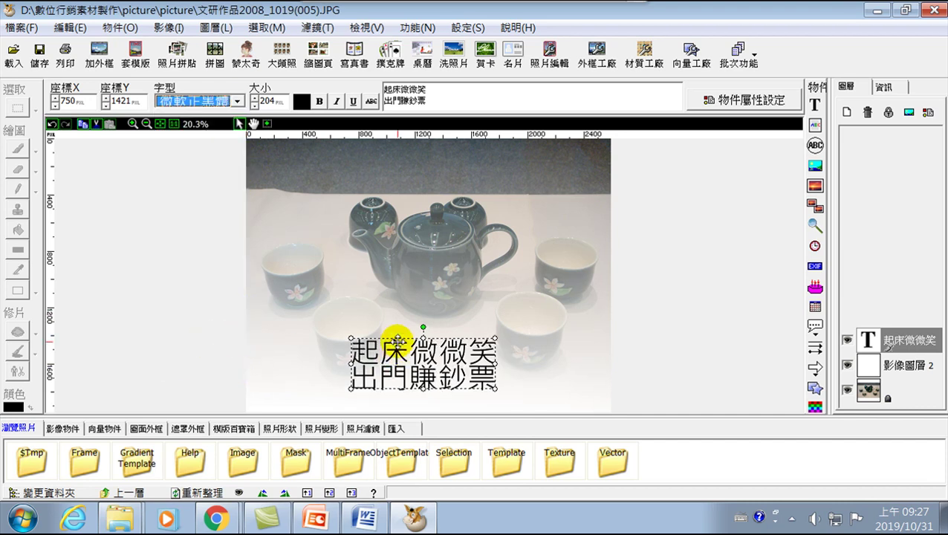
- Reposition the caption, settling it at the photo's lower right below the right-hand teacup
{"action": "left_click_drag", "start_coordinate": [403, 336], "coordinate": [417, 335]}
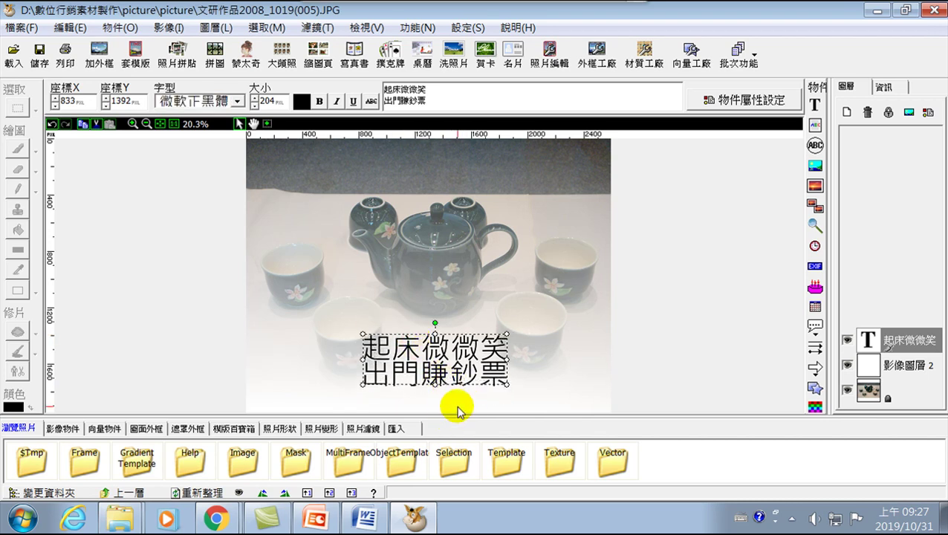
{"action": "mouse_move", "coordinate": [459, 380]}
{"action": "left_mouse_down"}
{"action": "mouse_move", "coordinate": [453, 391]}
{"action": "mouse_move", "coordinate": [448, 382]}
{"action": "mouse_move", "coordinate": [463, 385]}
{"action": "left_mouse_up"}
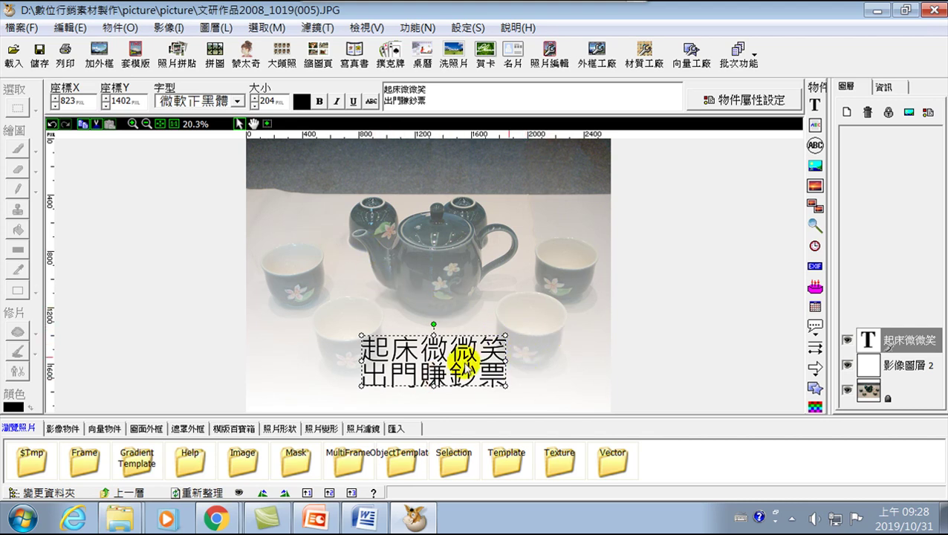
{"action": "left_click", "coordinate": [668, 318]}
{"action": "mouse_move", "coordinate": [452, 341]}
{"action": "left_mouse_down"}
{"action": "mouse_move", "coordinate": [342, 338]}
{"action": "mouse_move", "coordinate": [394, 331]}
{"action": "mouse_move", "coordinate": [536, 342]}
{"action": "left_mouse_up"}
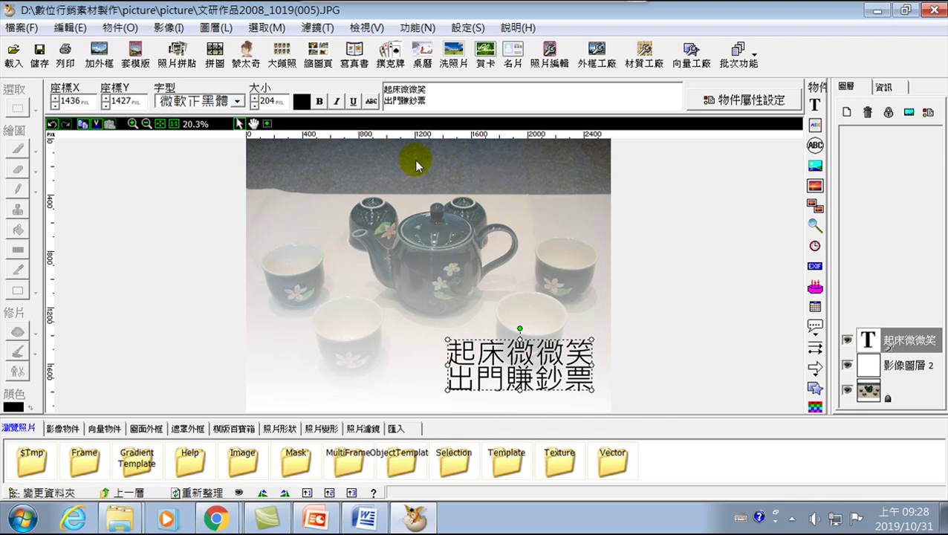
{"action": "left_click_drag", "start_coordinate": [493, 341], "coordinate": [483, 368]}
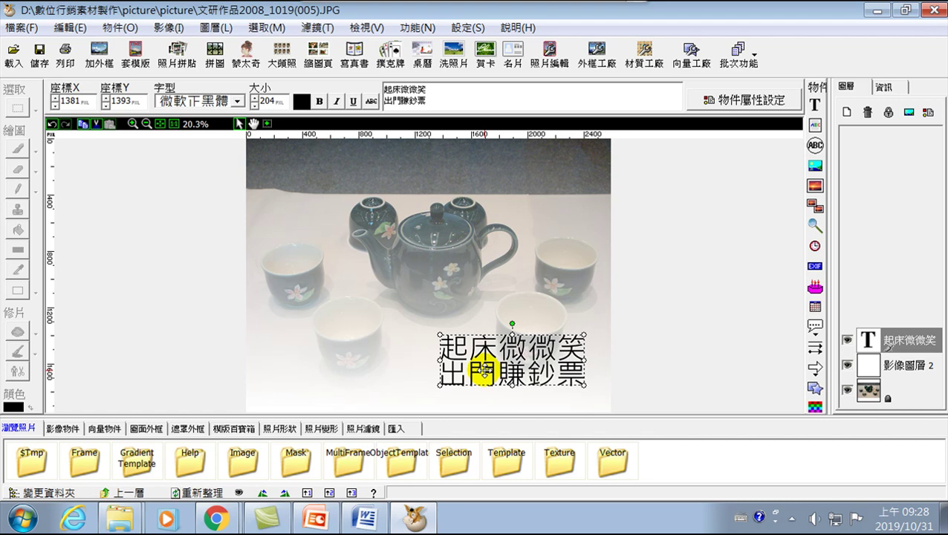
{"action": "left_click_drag", "start_coordinate": [505, 336], "coordinate": [529, 325]}
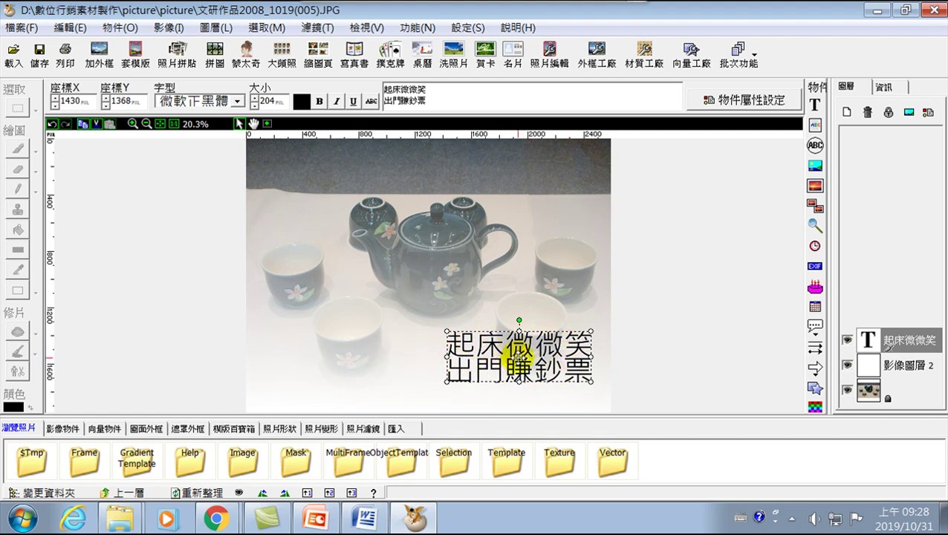
- Shift the caption left to start near the photo's horizontal centre, fine-tune it rightward, and deselect
{"action": "left_click", "coordinate": [648, 318]}
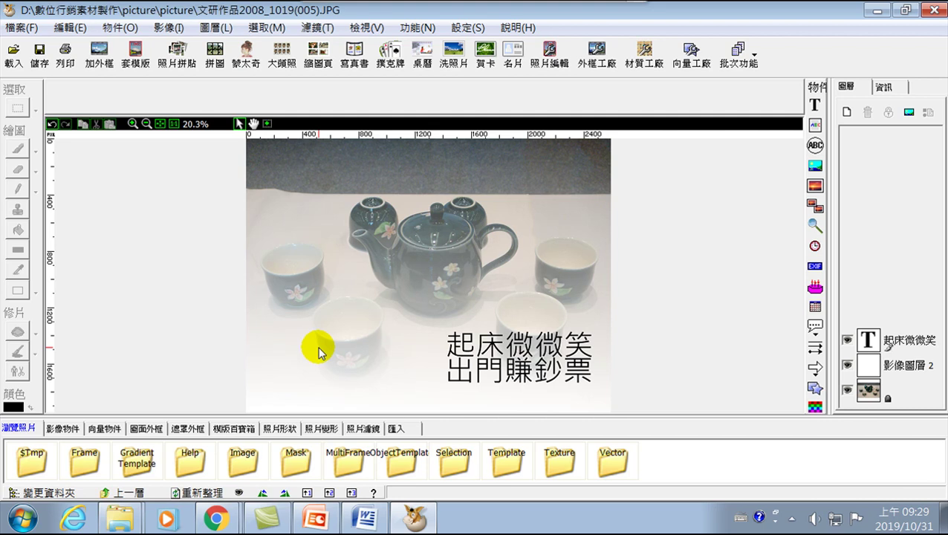
{"action": "left_click", "coordinate": [486, 332]}
{"action": "left_click_drag", "start_coordinate": [485, 332], "coordinate": [425, 333]}
{"action": "left_click_drag", "start_coordinate": [453, 362], "coordinate": [460, 361]}
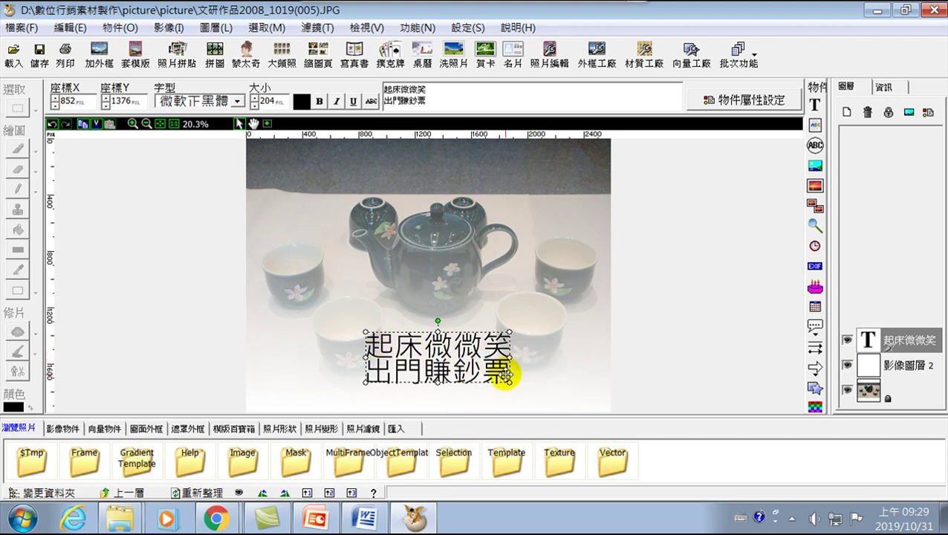
{"action": "left_click_drag", "start_coordinate": [452, 335], "coordinate": [516, 332]}
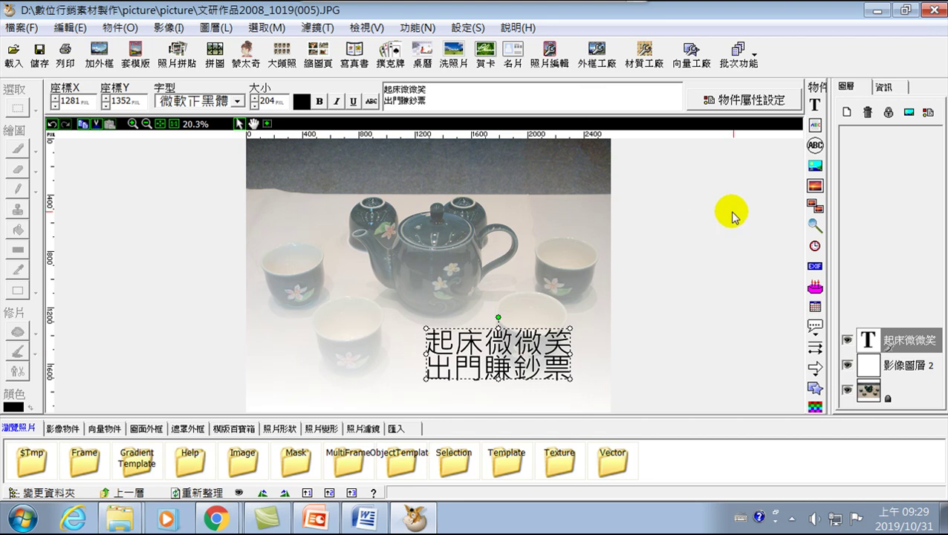
{"action": "left_click", "coordinate": [624, 310]}
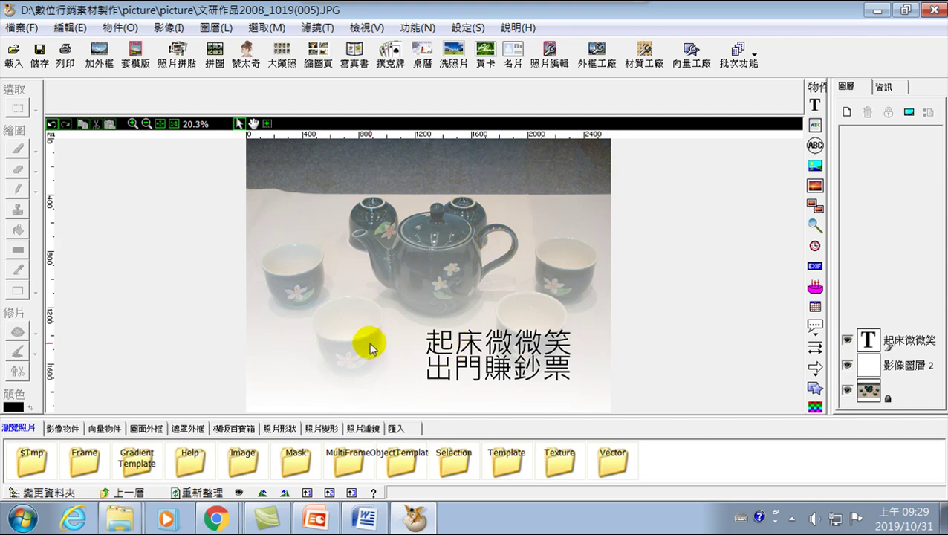
- Add a red outlined text reading 早安, enlarged to size 318 at the photo's lower left
{"action": "left_click", "coordinate": [816, 105]}
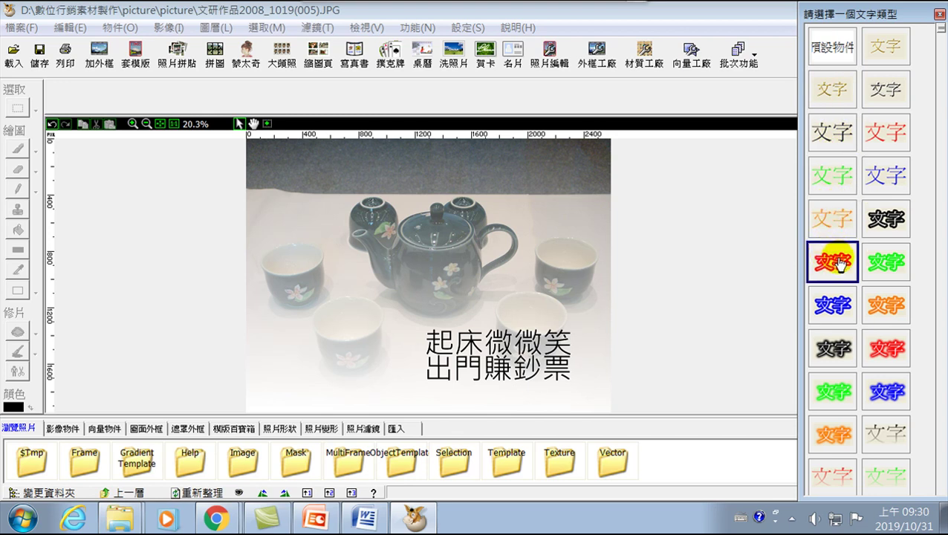
{"action": "left_click", "coordinate": [886, 349]}
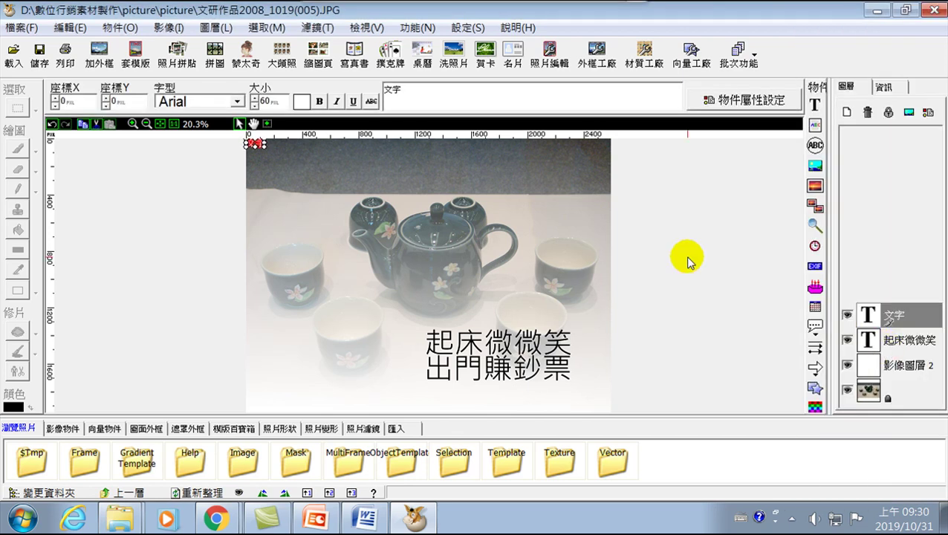
{"action": "left_click_drag", "start_coordinate": [415, 93], "coordinate": [365, 88]}
{"action": "key", "text": "BackSpace"}
{"action": "type", "text": "早安"}
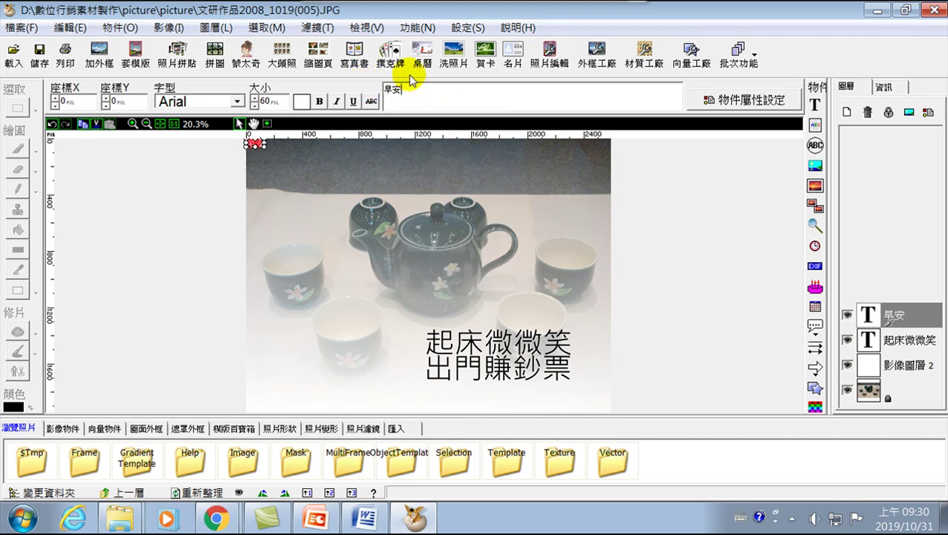
{"action": "left_click_drag", "start_coordinate": [266, 144], "coordinate": [372, 375]}
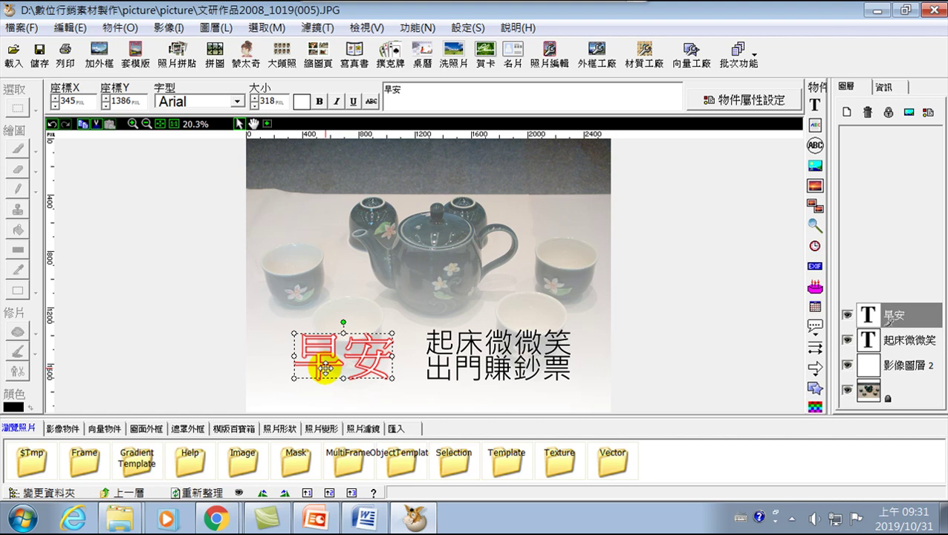
- Save the image under a new name, appending -貼圖 to 文研作品2008_1019(005)
{"action": "left_click", "coordinate": [18, 29]}
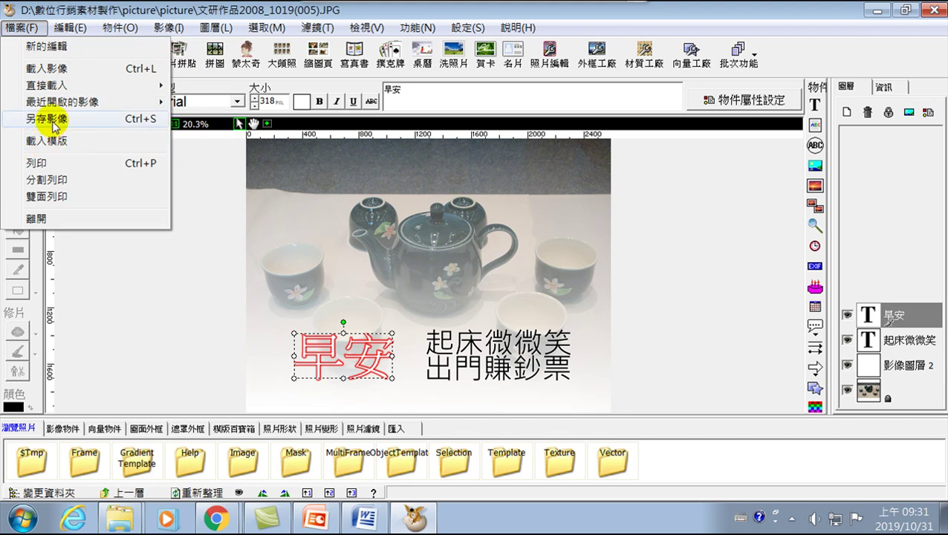
{"action": "left_click", "coordinate": [55, 124]}
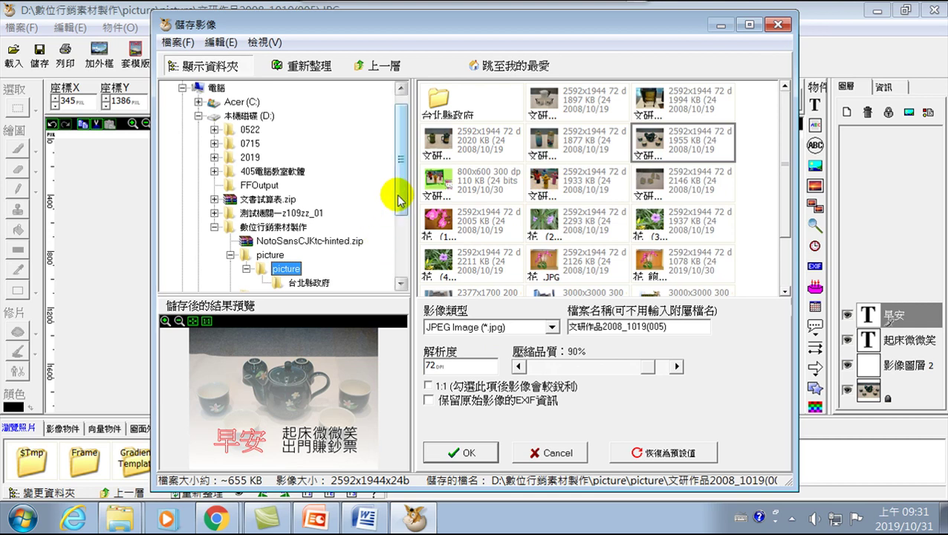
{"action": "left_click", "coordinate": [681, 325]}
{"action": "type", "text": "-"}
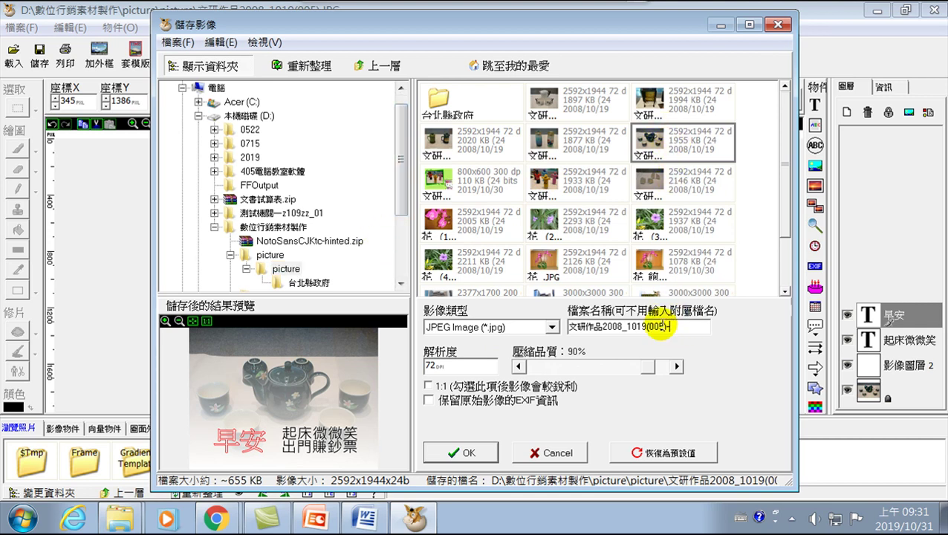
{"action": "type", "text": "b"}
{"action": "key", "text": "BackSpace"}
{"action": "key", "text": "ctrl+space"}
{"action": "type", "text": "bcy"}
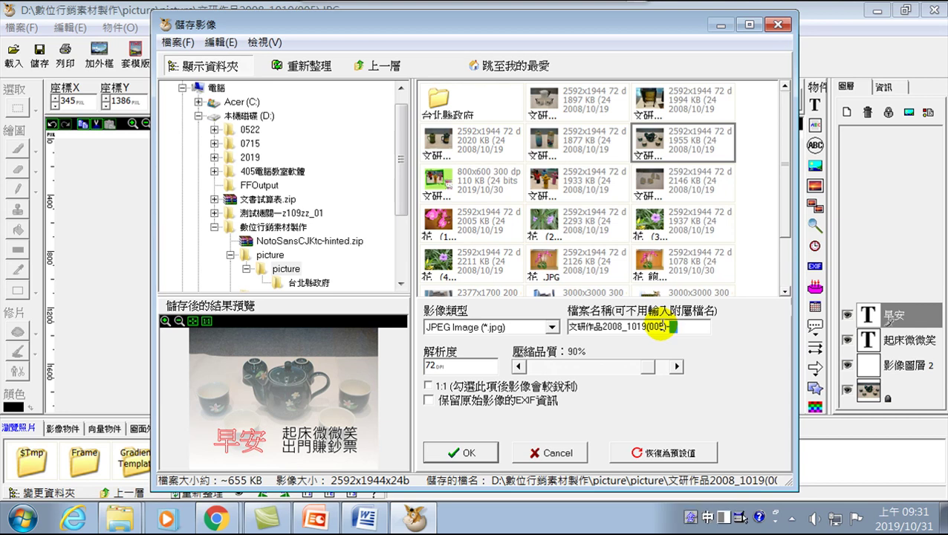
{"action": "type", "text": "點圖"}
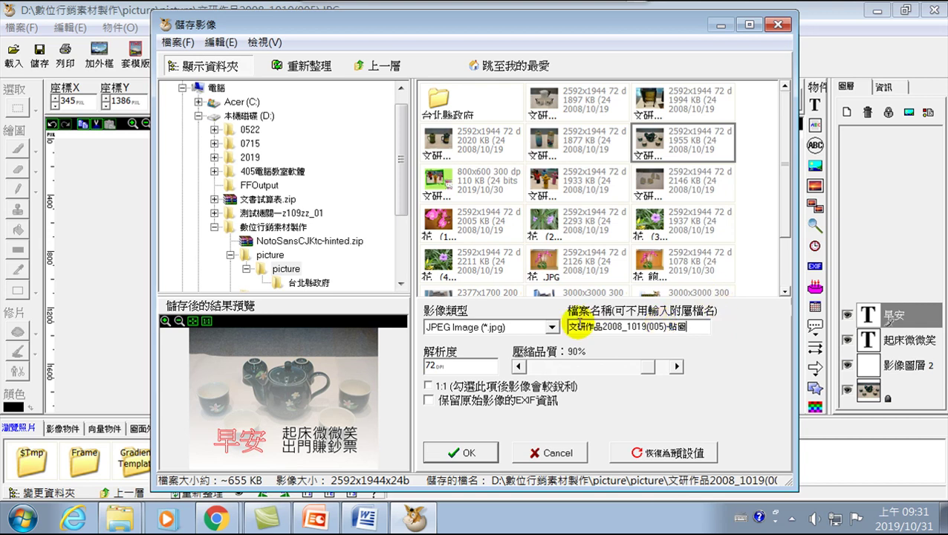
- Set the image type to PhotoCap 工作檔 (*.pcl) and confirm the save
{"action": "left_click", "coordinate": [552, 327]}
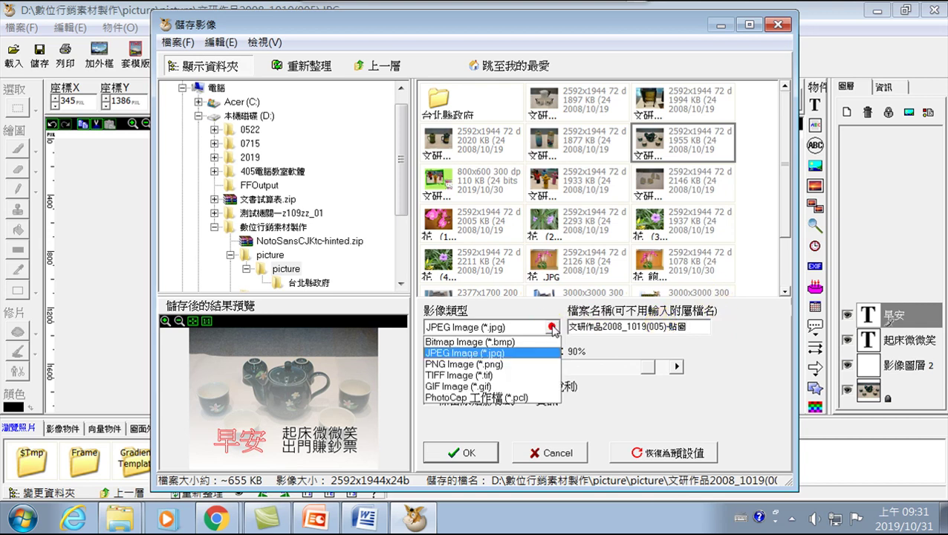
{"action": "left_click", "coordinate": [482, 398]}
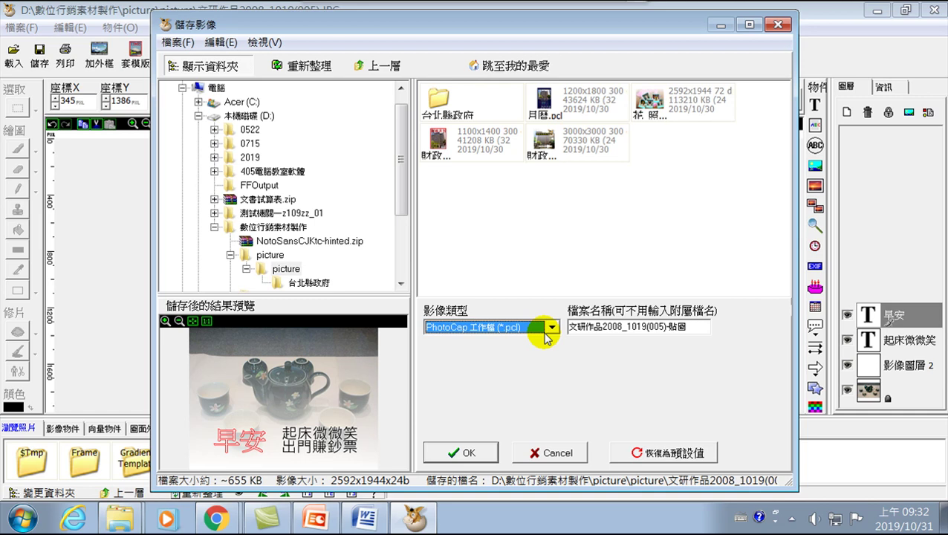
{"action": "left_click", "coordinate": [470, 452]}
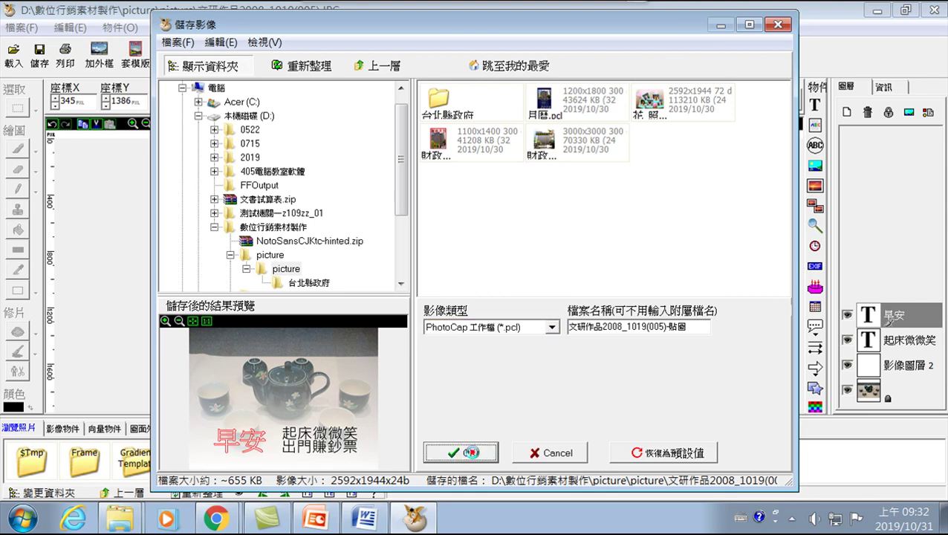
- Dismiss the 儲存成功 message, check the 批次功能 list, then bring up the 檔案(F) menu
{"action": "left_click", "coordinate": [613, 311]}
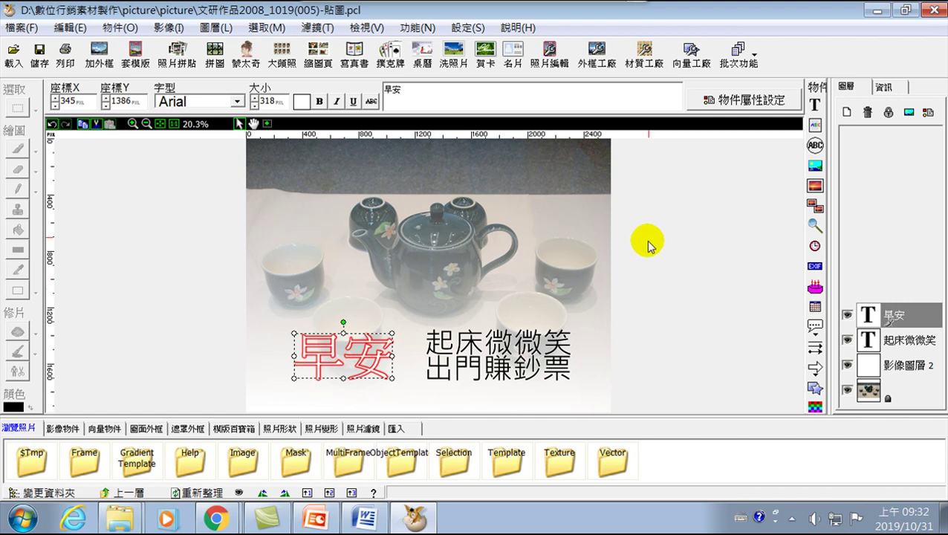
{"action": "left_click", "coordinate": [738, 52]}
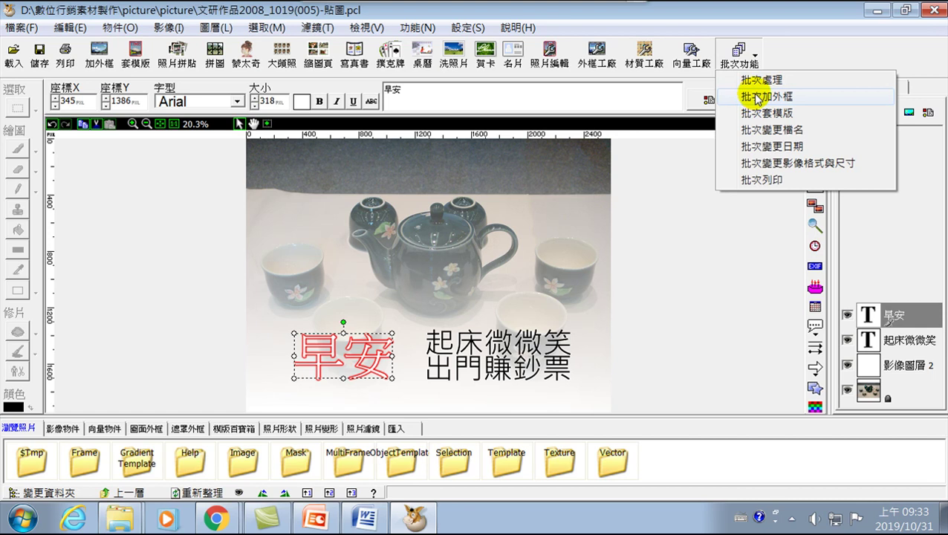
{"action": "left_click", "coordinate": [683, 237]}
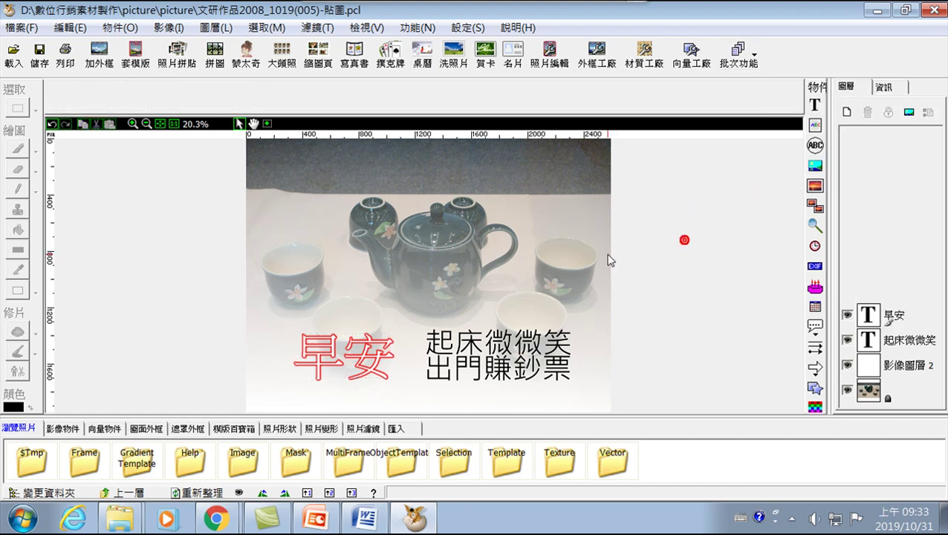
{"action": "left_click", "coordinate": [19, 27]}
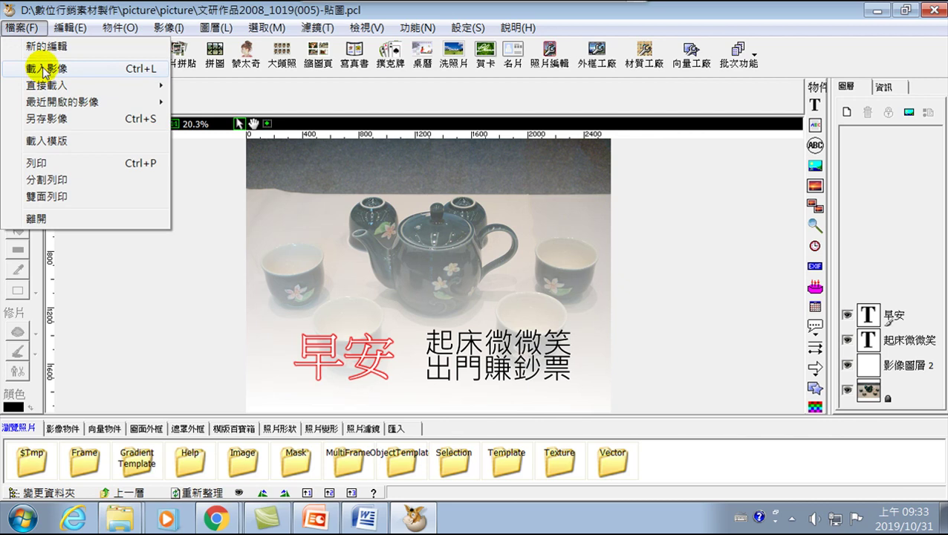
- Load the orchid photo 花 (1).JPG without saving the current work, and open 加外框
{"action": "left_click", "coordinate": [43, 69]}
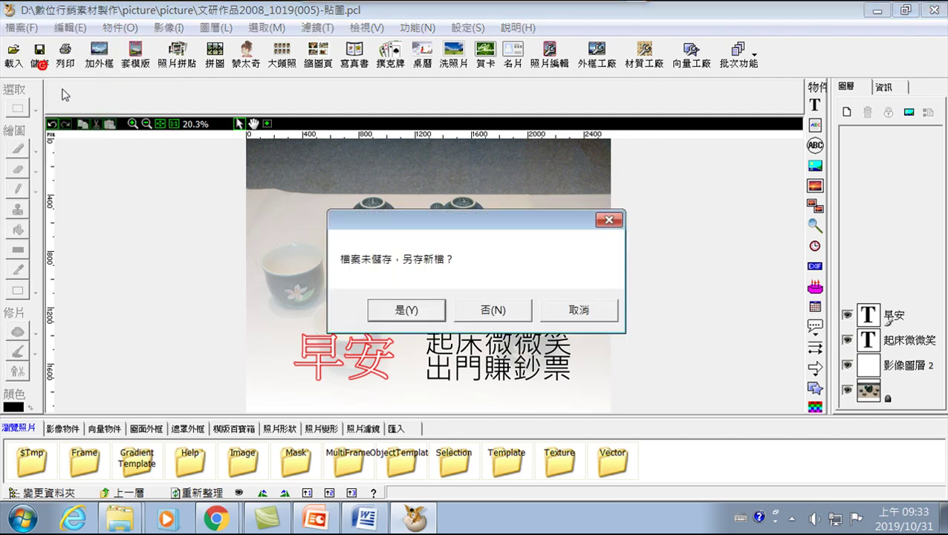
{"action": "left_click", "coordinate": [494, 312]}
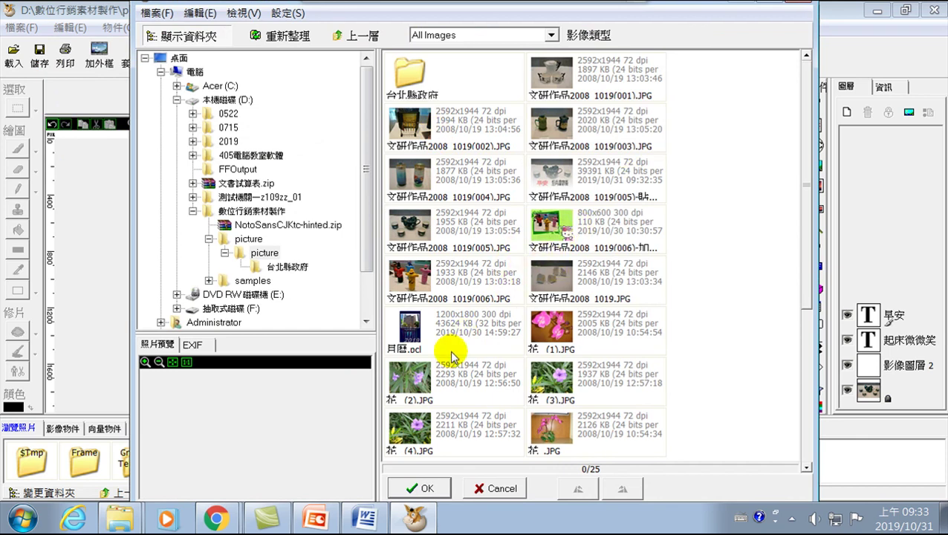
{"action": "scroll", "coordinate": [446, 375], "scroll_direction": "down", "scroll_amount": 1}
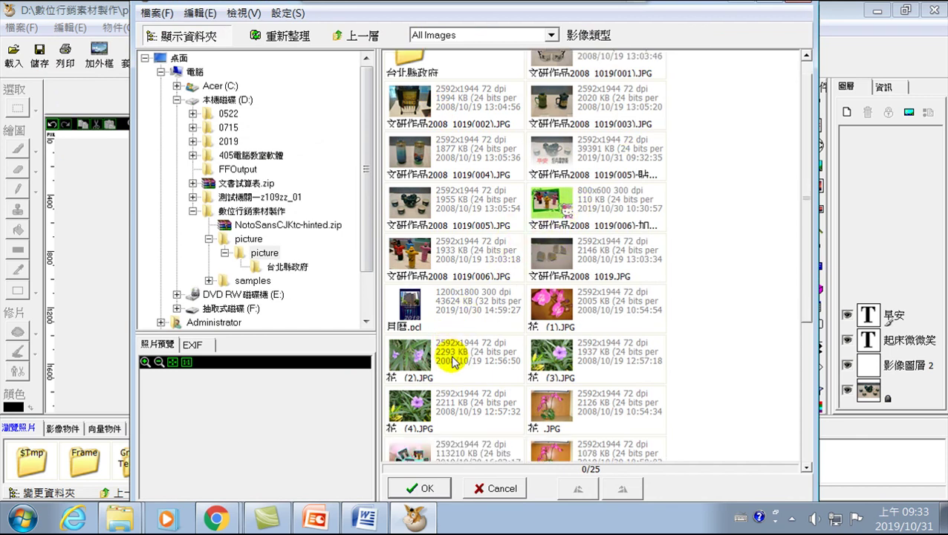
{"action": "left_click", "coordinate": [574, 298]}
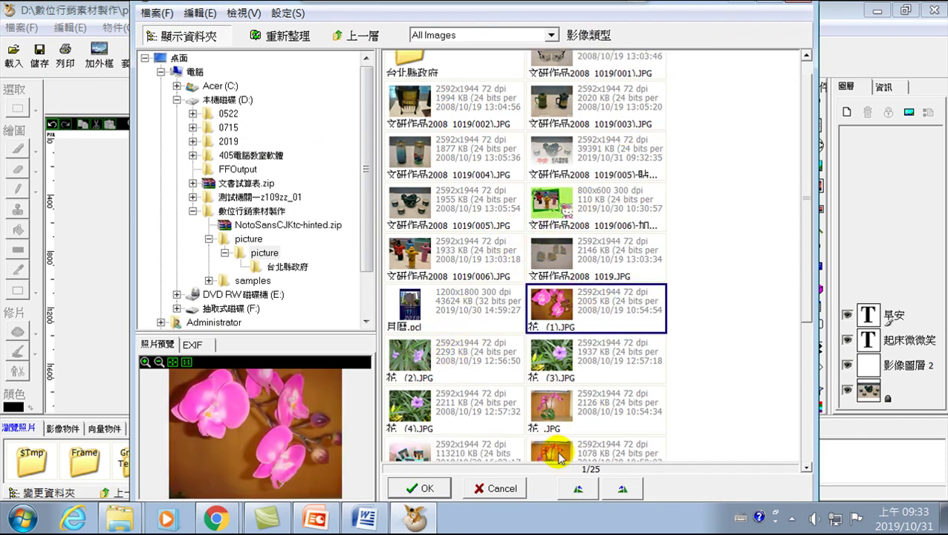
{"action": "left_click", "coordinate": [434, 488]}
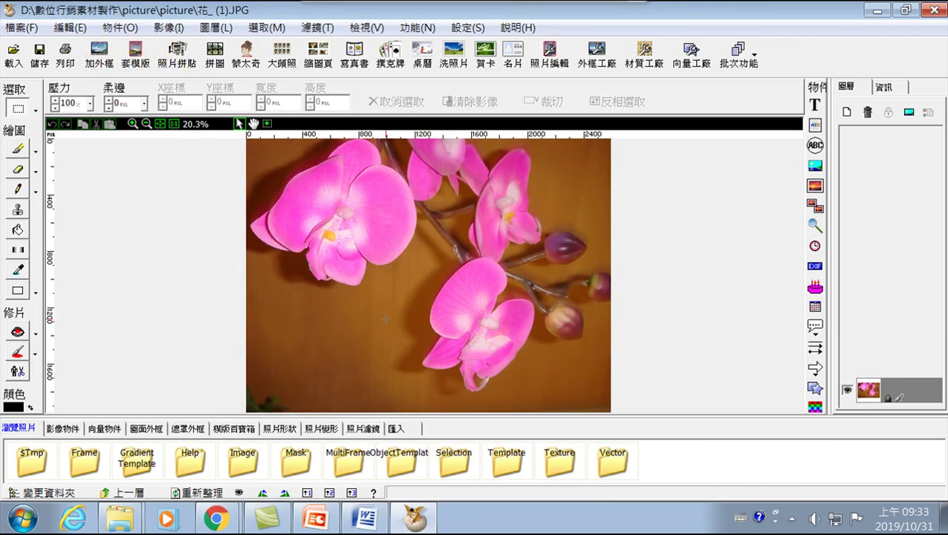
{"action": "left_click", "coordinate": [98, 46]}
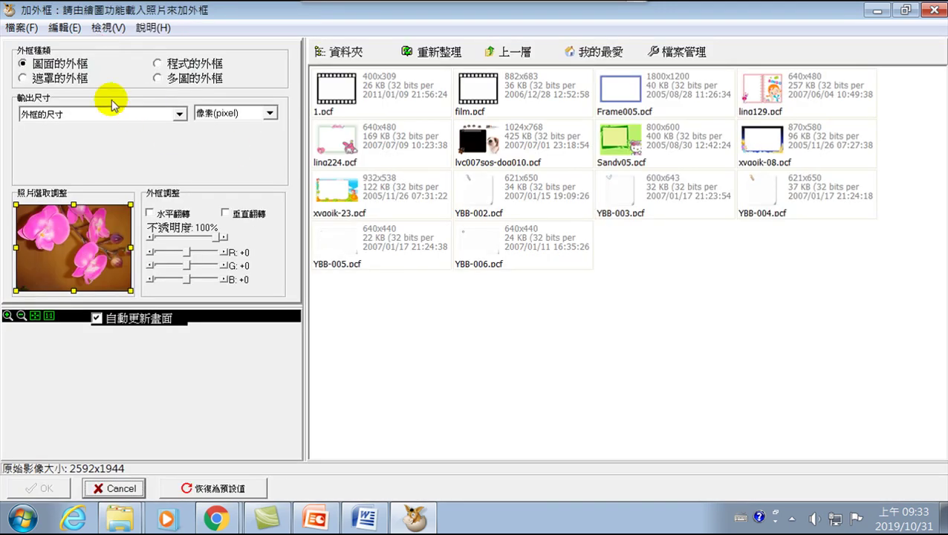
- Apply the mask_005 frame from 遮罩的外框 to the orchid photo, resizing it to 600×400
{"action": "left_click", "coordinate": [22, 78]}
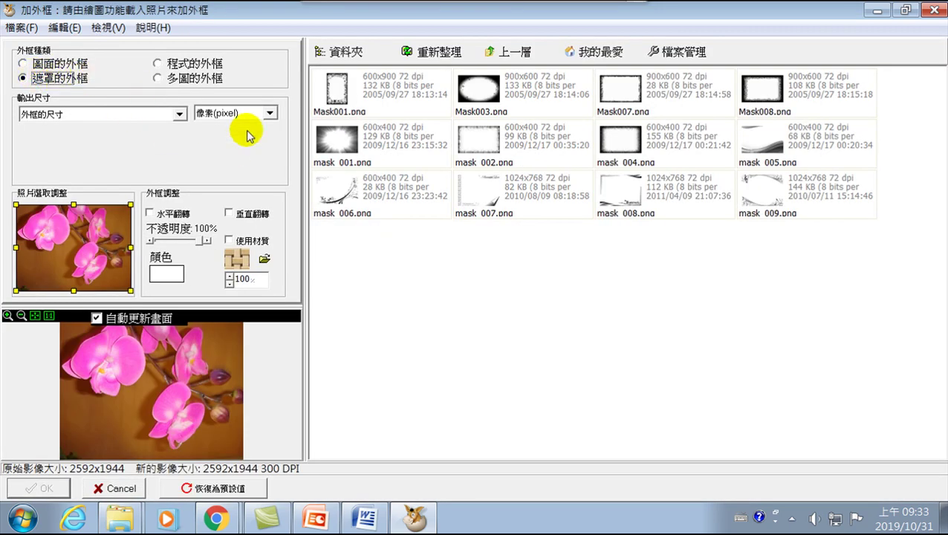
{"action": "left_click", "coordinate": [763, 139]}
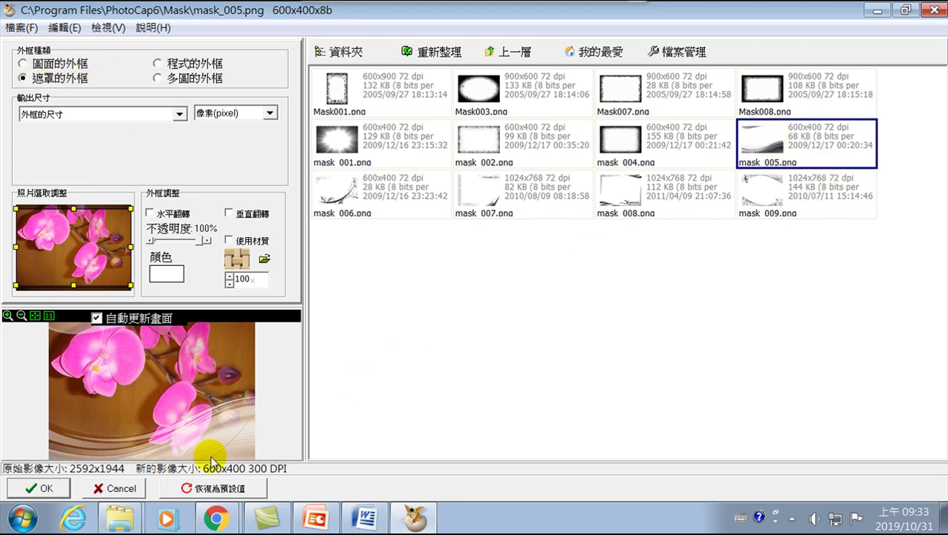
{"action": "left_click", "coordinate": [47, 488]}
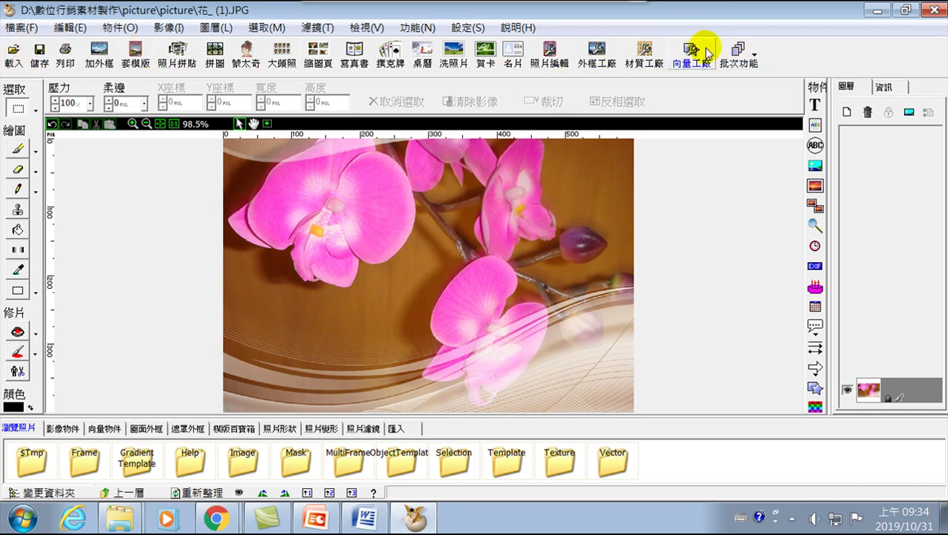
- Open the 批次加外框 window from the 批次功能 toolbar menu
{"action": "left_click", "coordinate": [732, 58]}
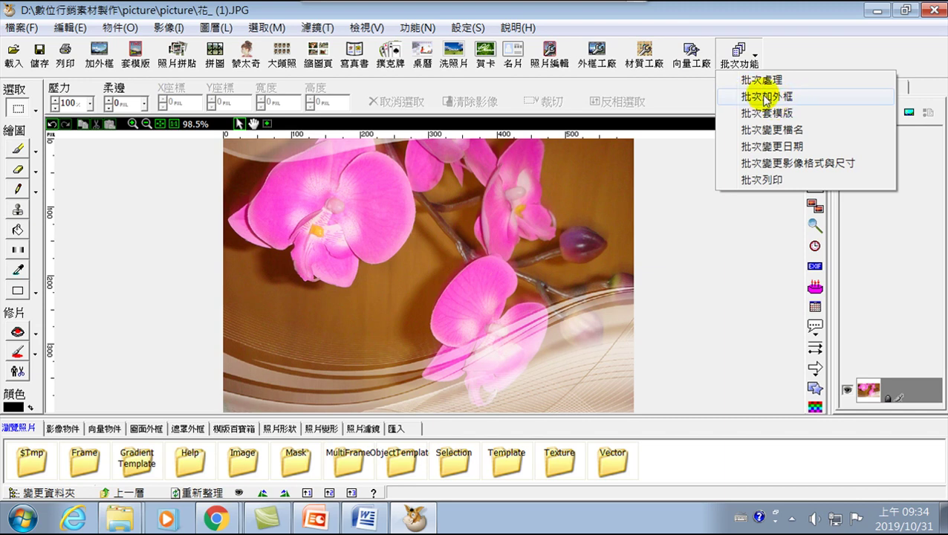
{"action": "left_click", "coordinate": [764, 101]}
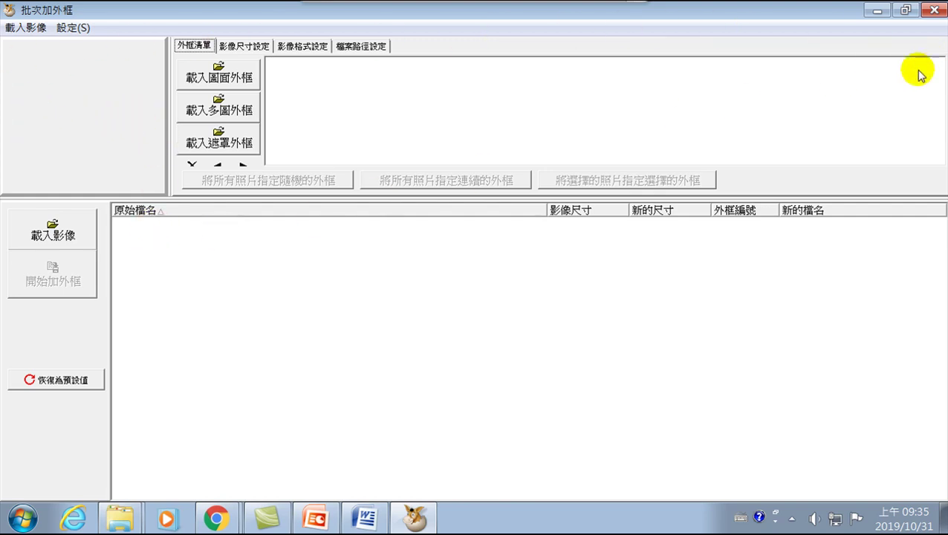
- Open the batch photo loader and browse to the picture folder inside D:\數位行銷素材製作
{"action": "left_click", "coordinate": [55, 235]}
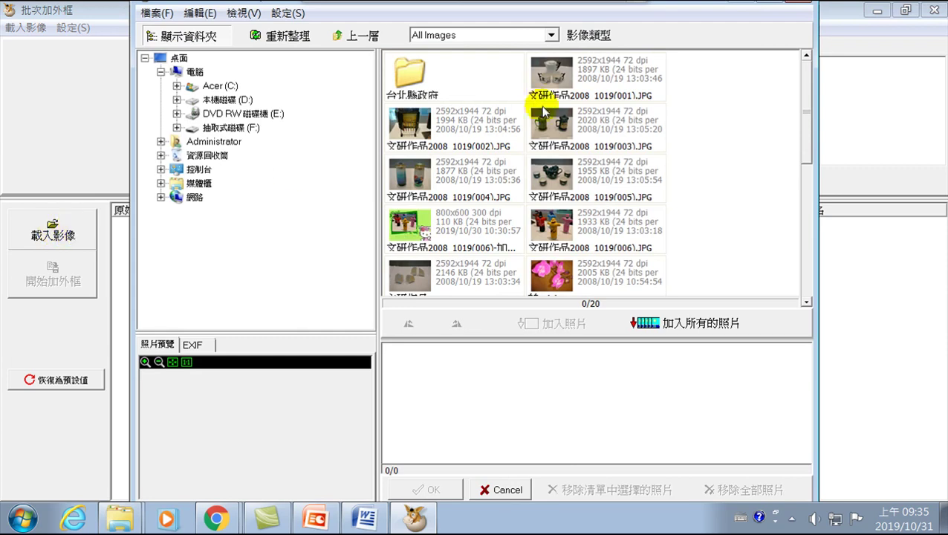
{"action": "double_click", "coordinate": [236, 104]}
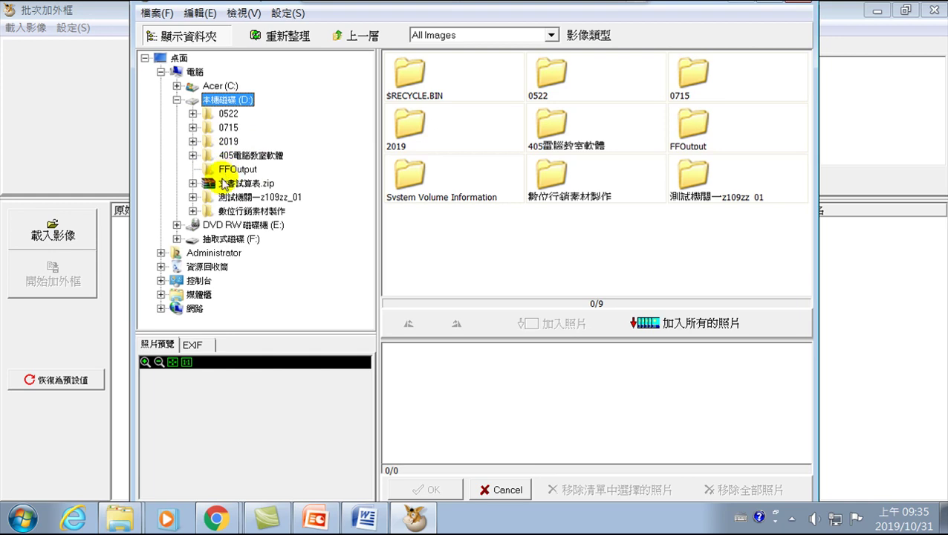
{"action": "double_click", "coordinate": [553, 180]}
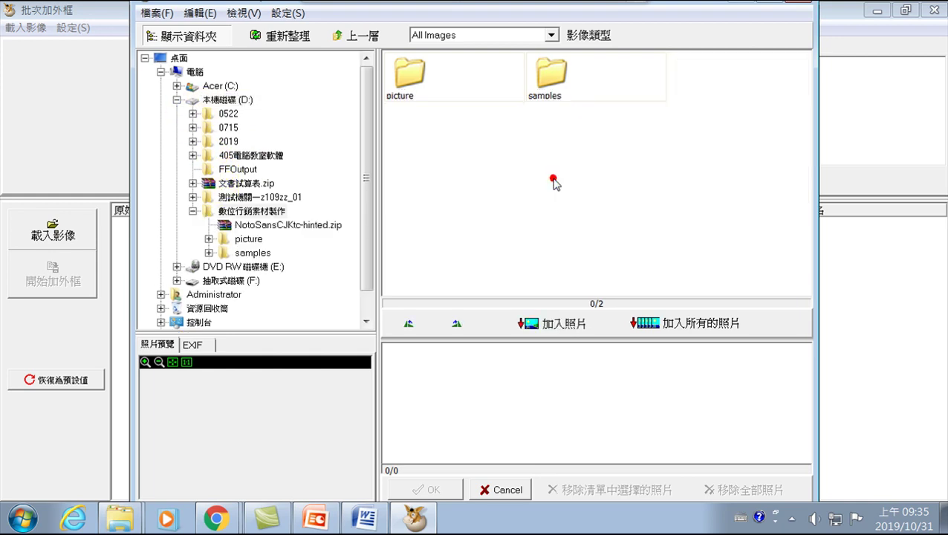
{"action": "double_click", "coordinate": [409, 77]}
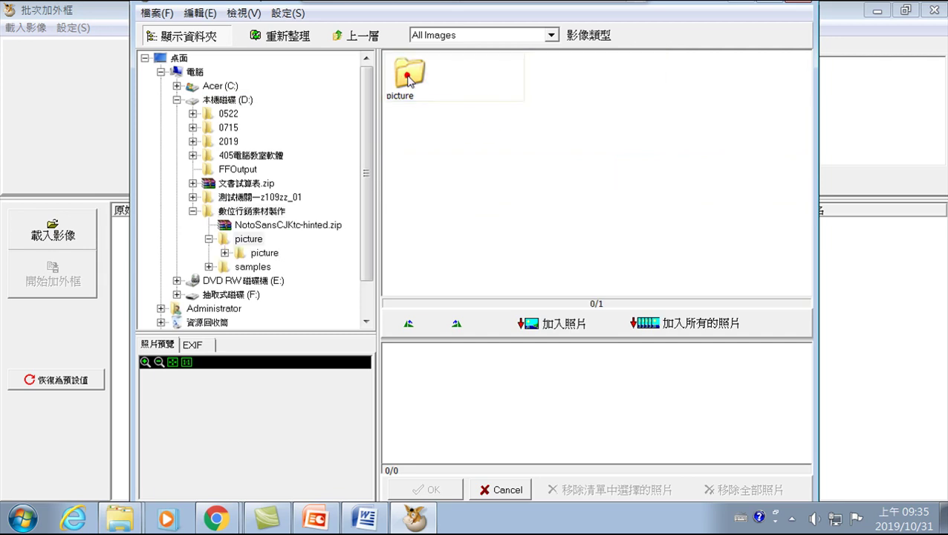
{"action": "double_click", "coordinate": [405, 78]}
{"action": "left_click", "coordinate": [563, 91]}
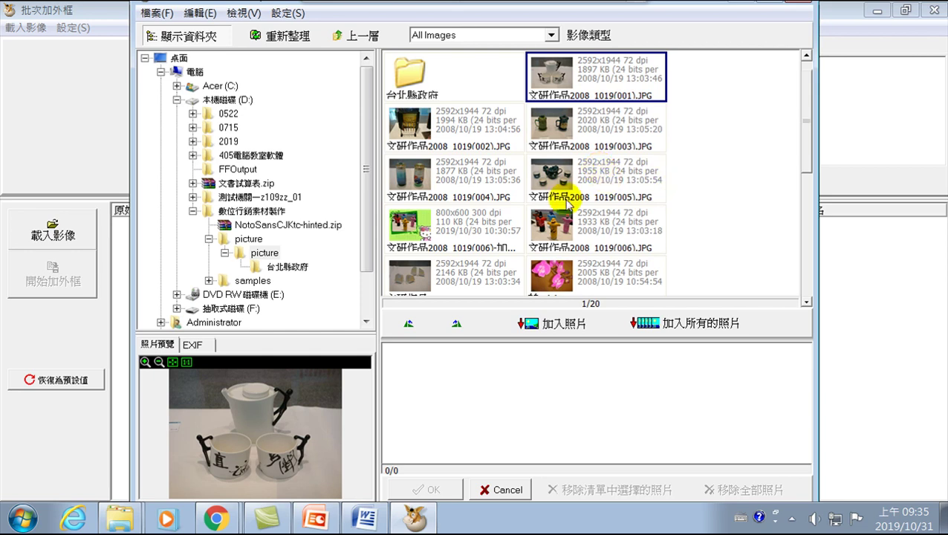
{"action": "scroll", "coordinate": [568, 202], "scroll_direction": "down", "scroll_amount": 1}
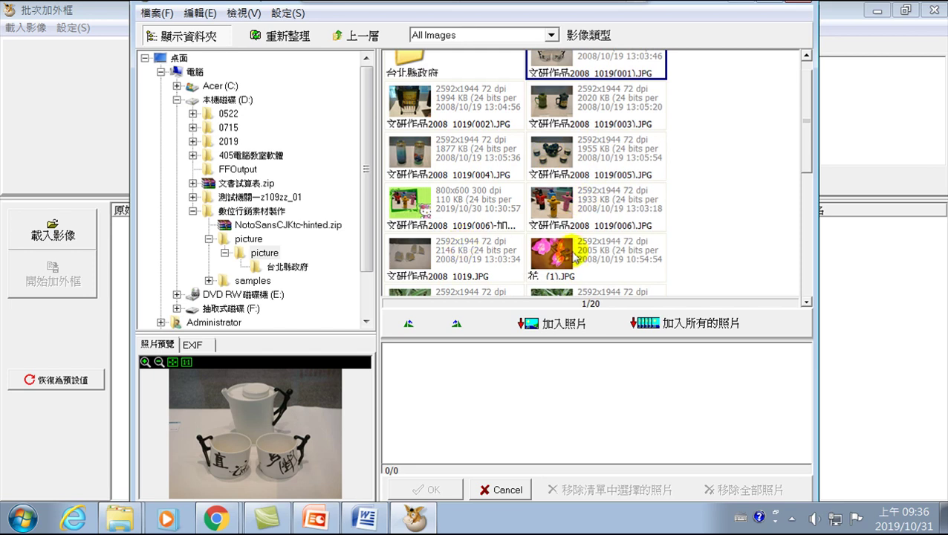
{"action": "scroll", "coordinate": [558, 254], "scroll_direction": "down", "scroll_amount": 3}
{"action": "scroll", "coordinate": [558, 254], "scroll_direction": "down", "scroll_amount": 4}
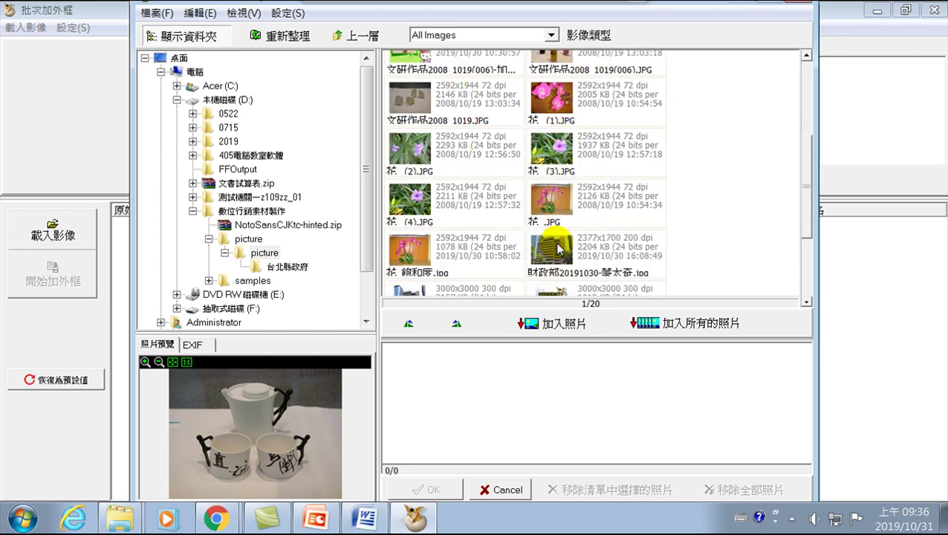
- Select photos through 花 館和度.jpg, leave out the orchid, and add the 13 photos to the batch list
{"action": "left_click", "coordinate": [415, 256], "text": "shift"}
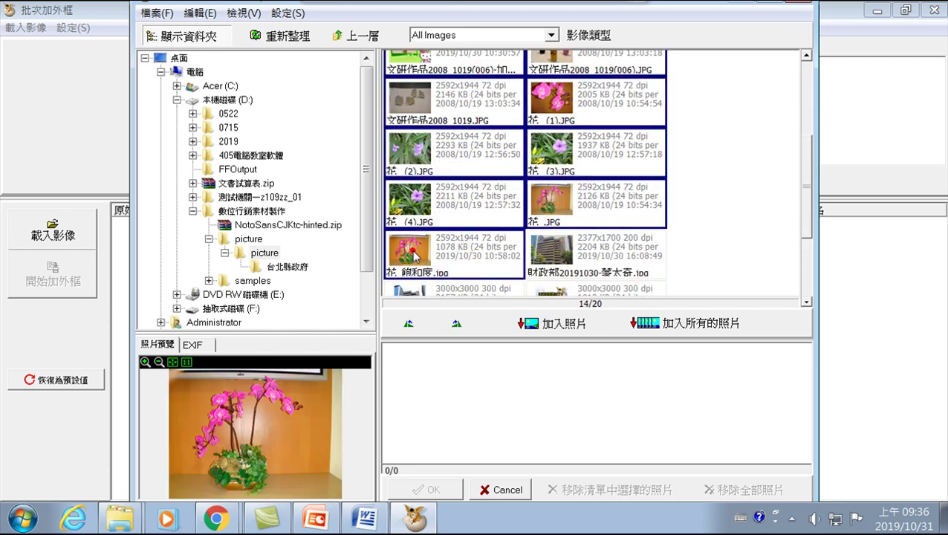
{"action": "left_click", "coordinate": [520, 237], "text": "ctrl"}
{"action": "left_click", "coordinate": [565, 325]}
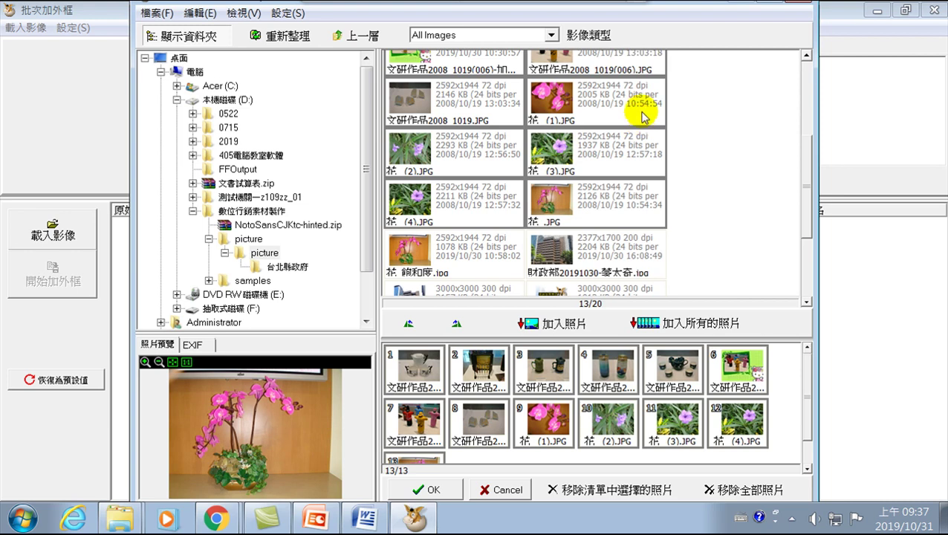
{"action": "left_click", "coordinate": [431, 489]}
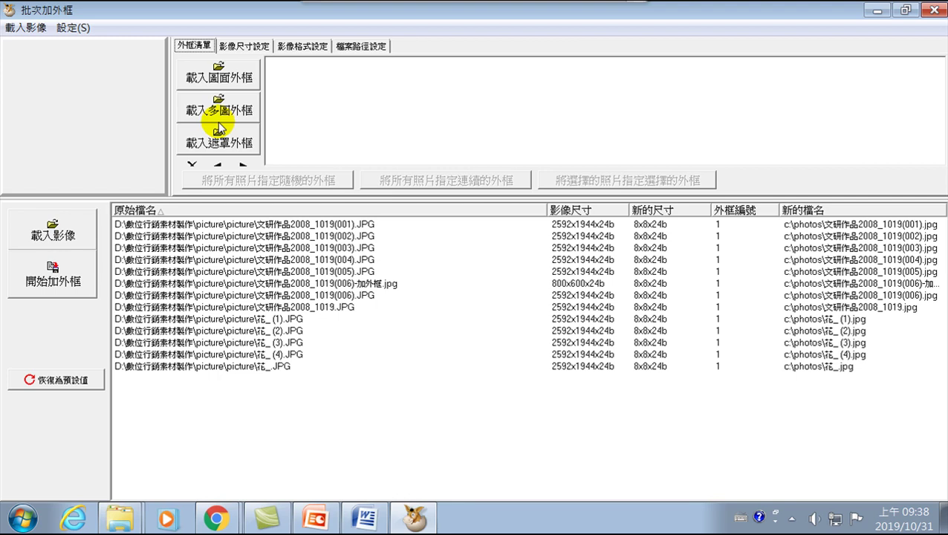
- In the single-image frame picker, choose the 640x480 girl-with-notebook frame and maximize the picker
{"action": "left_click", "coordinate": [232, 77]}
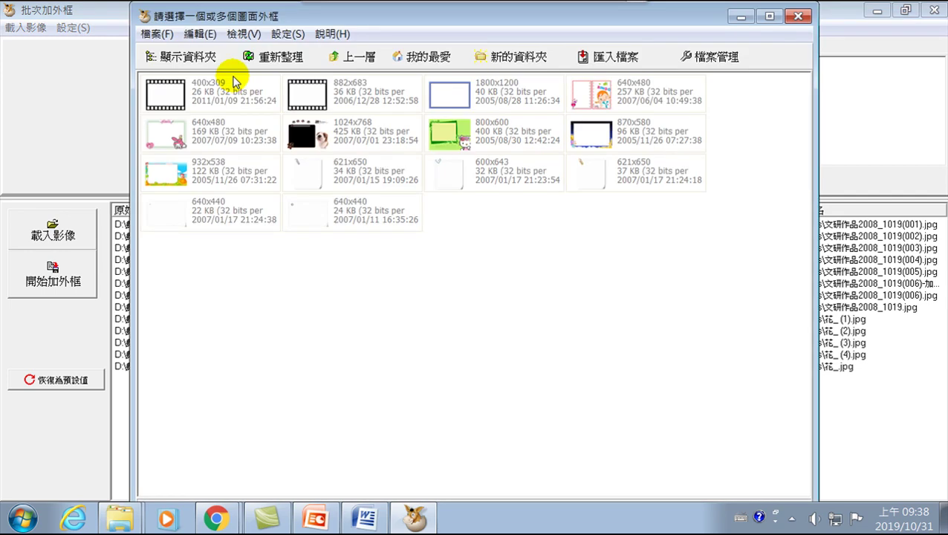
{"action": "left_click", "coordinate": [796, 15]}
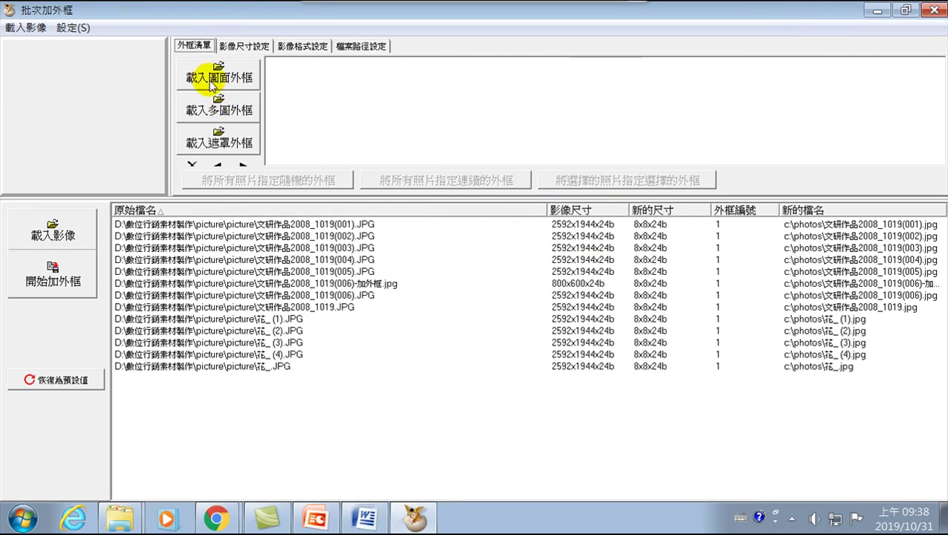
{"action": "left_click", "coordinate": [231, 83]}
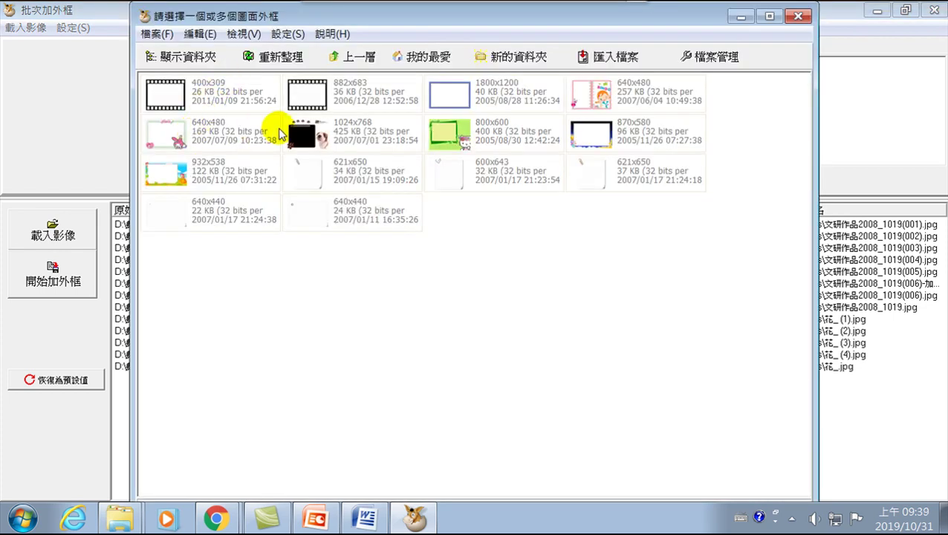
{"action": "left_click", "coordinate": [598, 96]}
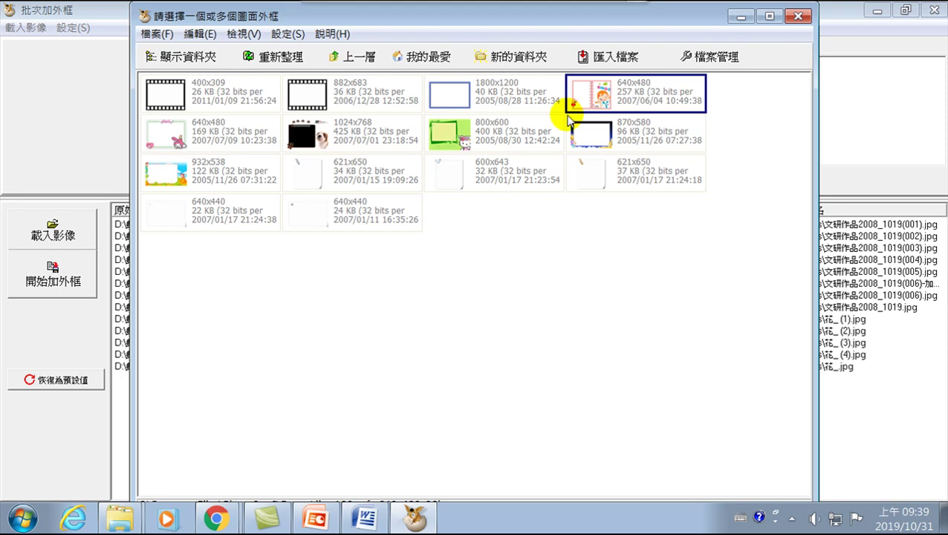
{"action": "left_click", "coordinate": [771, 16]}
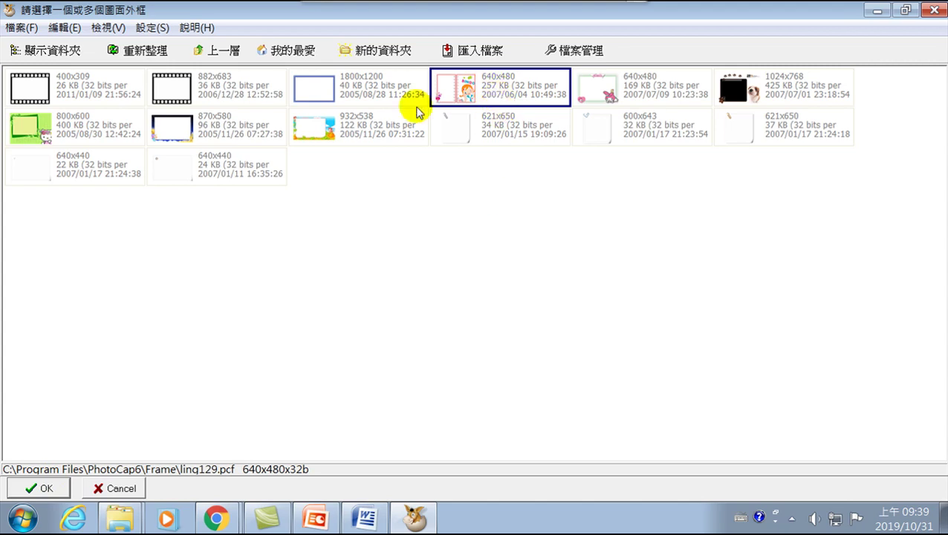
- Add Sandy05, a second 640x480, xyqoik-23, YBB-002, 1024x768 dog and xyqoik-08 frames, then load all seven
{"action": "left_click", "coordinate": [74, 128]}
{"action": "left_click", "coordinate": [657, 86]}
{"action": "left_click", "coordinate": [372, 133]}
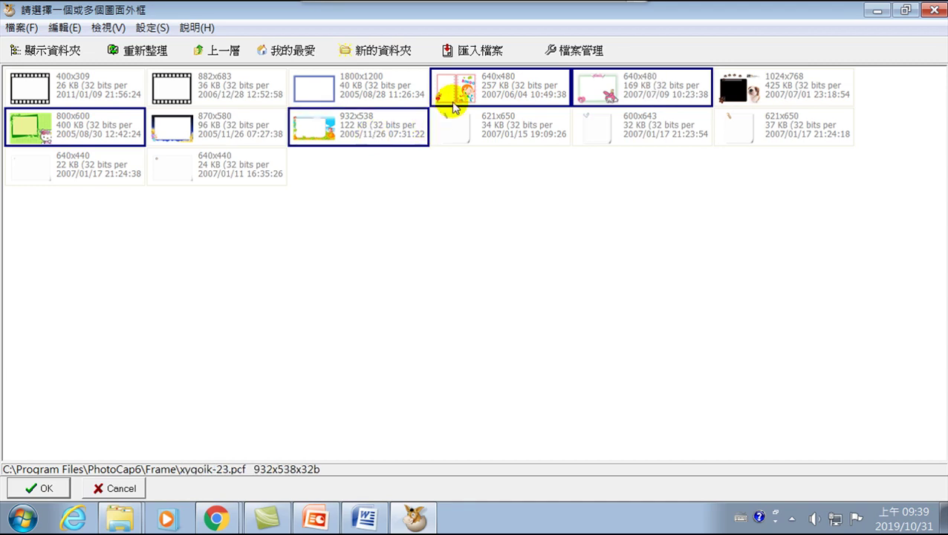
{"action": "left_click", "coordinate": [493, 138]}
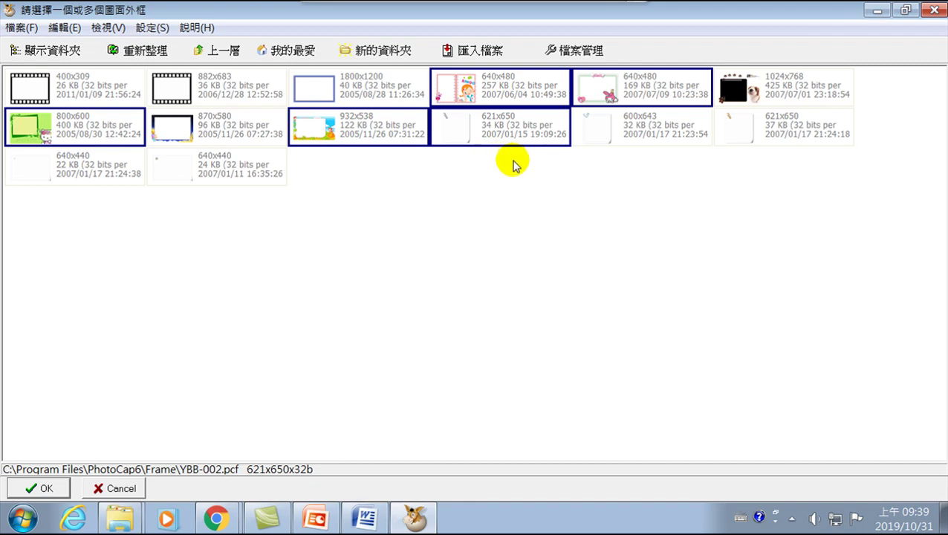
{"action": "left_click", "coordinate": [771, 88]}
{"action": "left_click", "coordinate": [265, 130]}
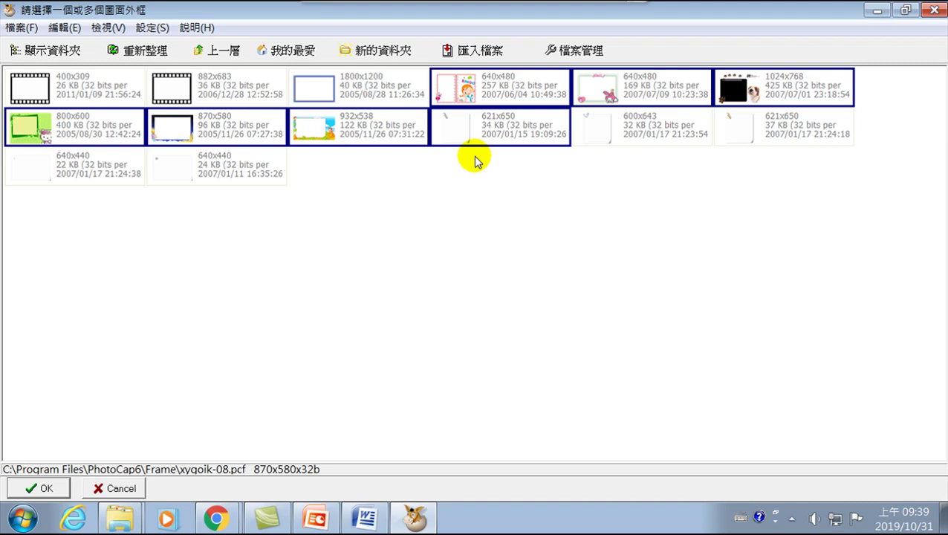
{"action": "left_click", "coordinate": [47, 489]}
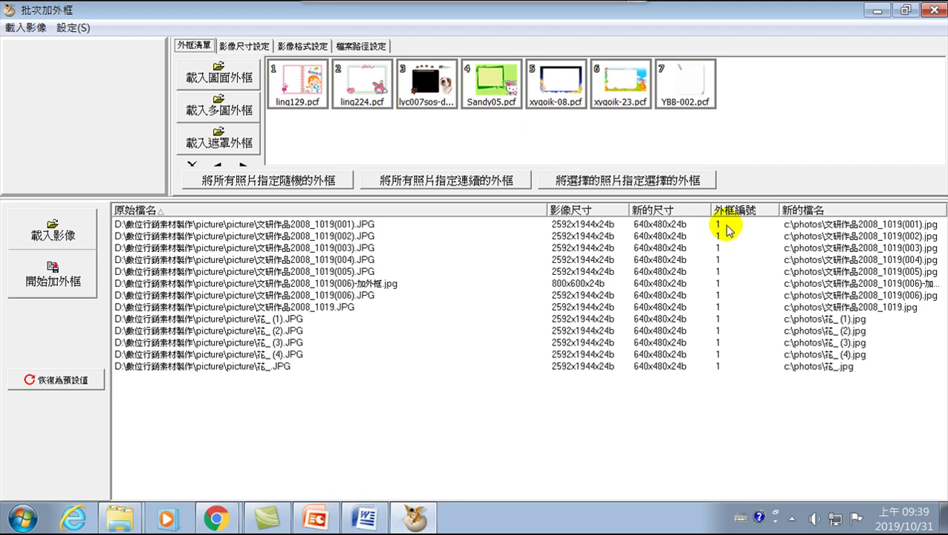
{"action": "left_click", "coordinate": [718, 319]}
{"action": "left_click", "coordinate": [726, 224]}
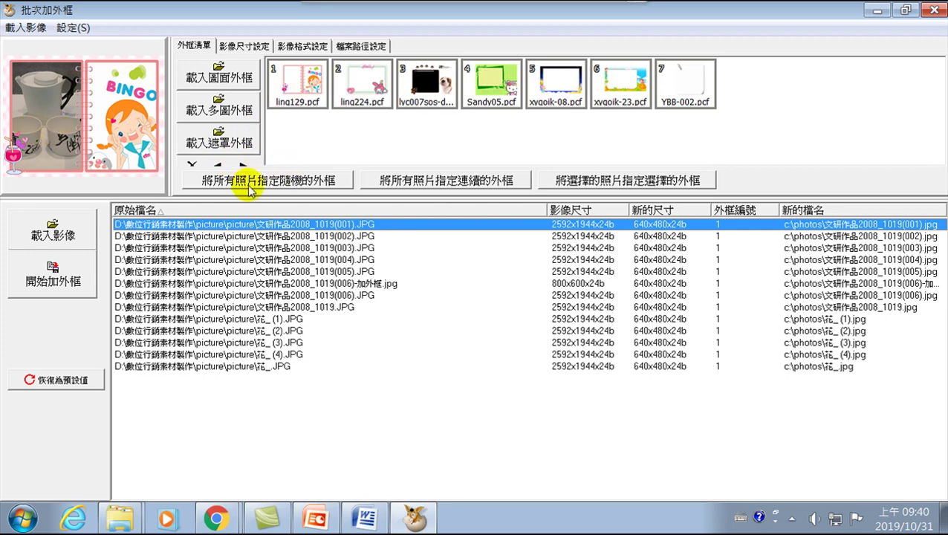
- Assign random frames to all 13 photos, preview the first seven framed rows, and select the ling129 frame
{"action": "left_click", "coordinate": [298, 181]}
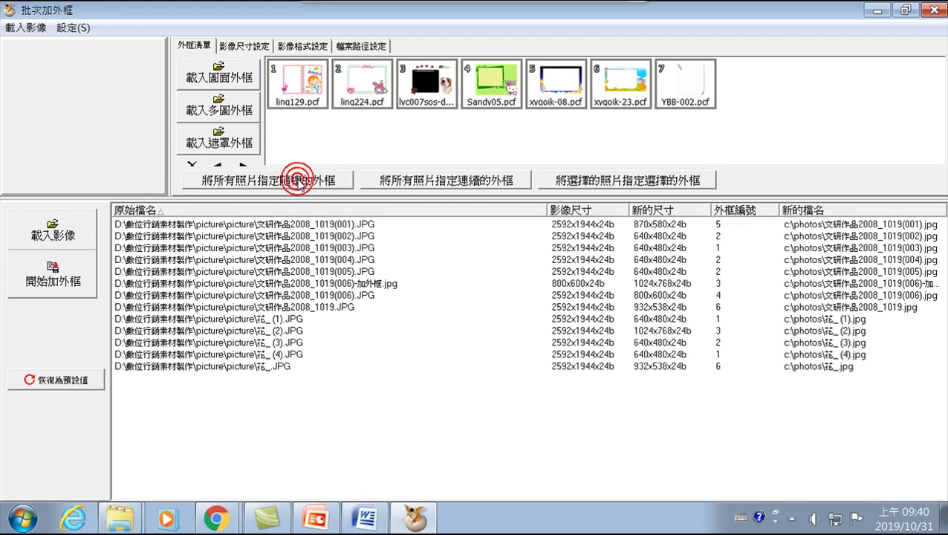
{"action": "left_click", "coordinate": [725, 225]}
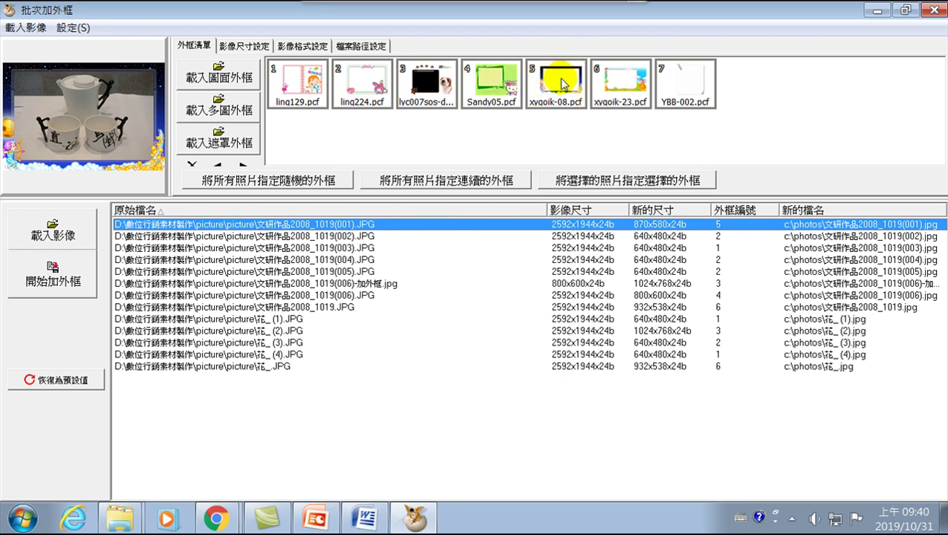
{"action": "left_click", "coordinate": [708, 236]}
{"action": "left_click", "coordinate": [712, 249]}
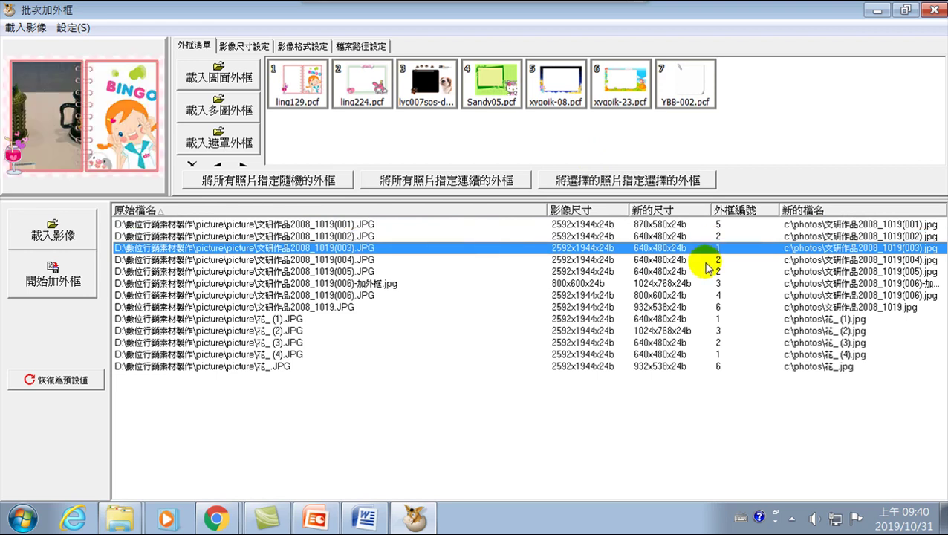
{"action": "left_click", "coordinate": [702, 260]}
{"action": "left_click", "coordinate": [706, 272]}
{"action": "left_click", "coordinate": [710, 295]}
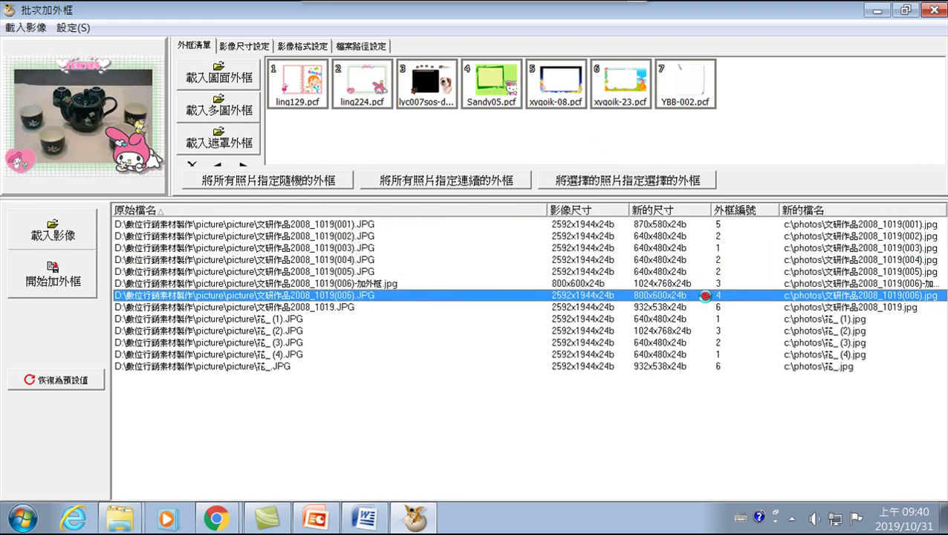
{"action": "left_click", "coordinate": [700, 318]}
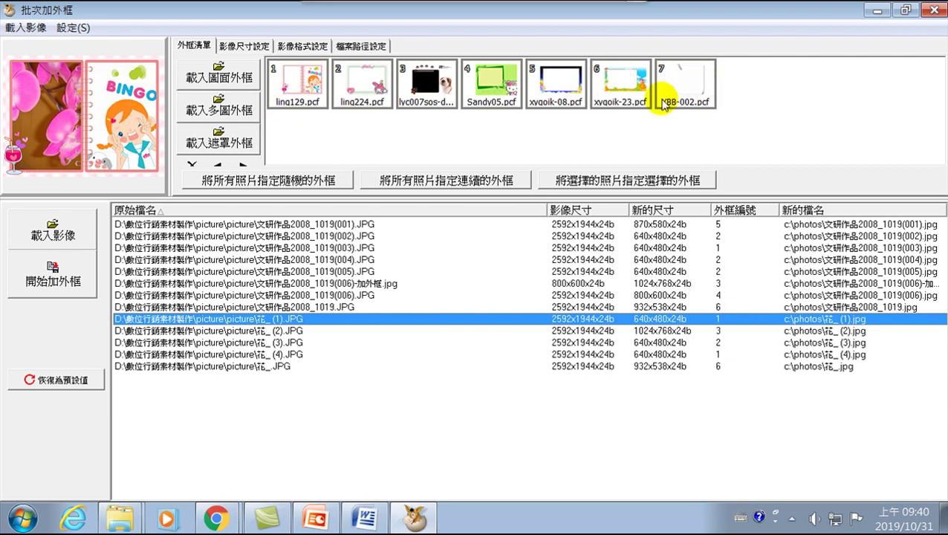
{"action": "left_click", "coordinate": [298, 85]}
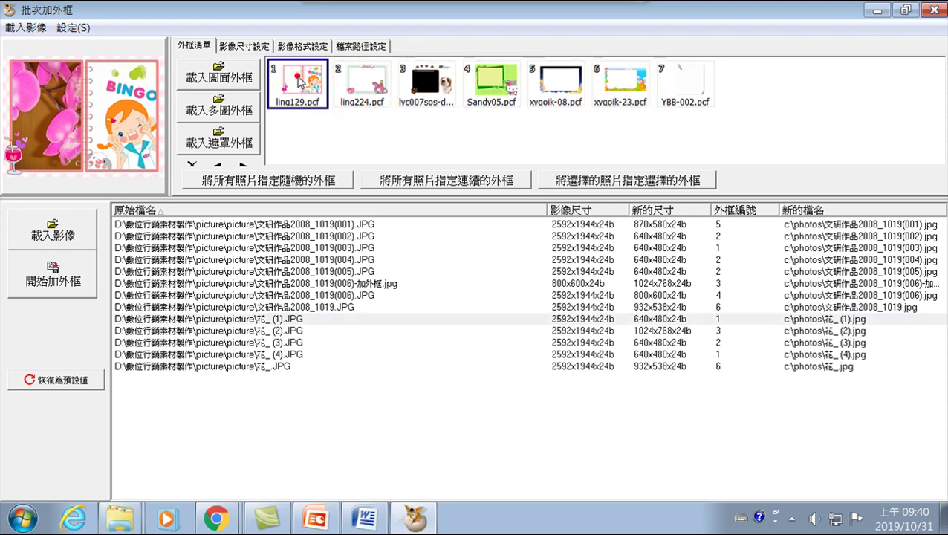
- Delete the ling129 frame, re-randomize frames for all photos, and preview three rows including 花_(2).JPG
{"action": "left_click", "coordinate": [192, 165]}
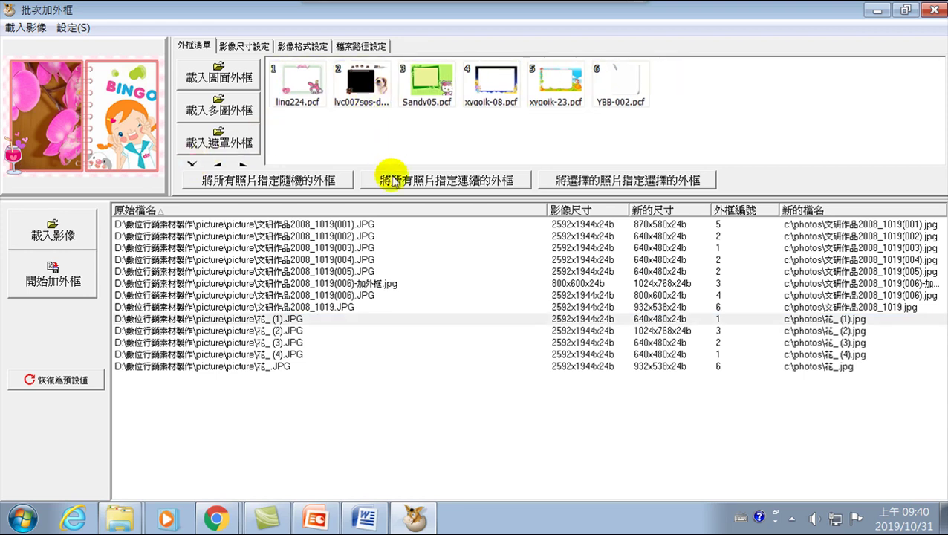
{"action": "left_click", "coordinate": [260, 182]}
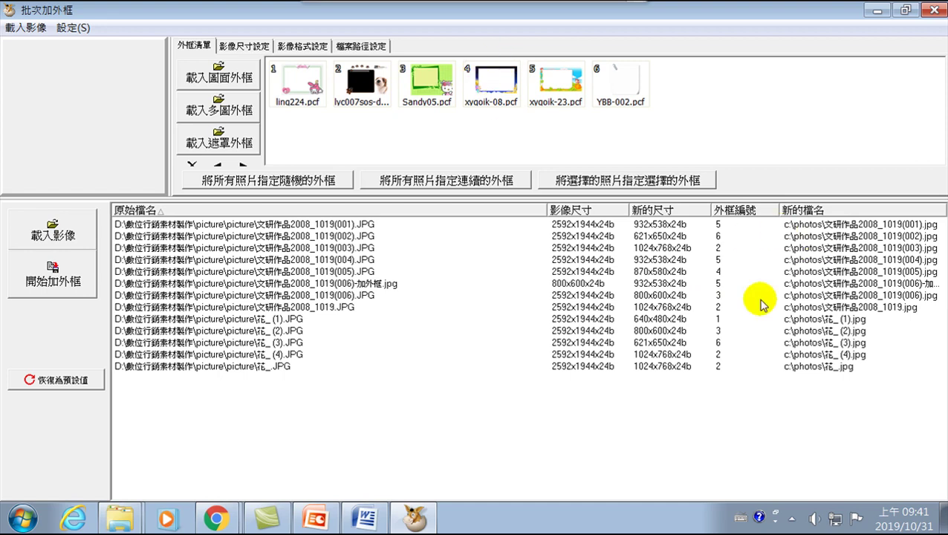
{"action": "left_click", "coordinate": [719, 284]}
{"action": "left_click", "coordinate": [726, 307]}
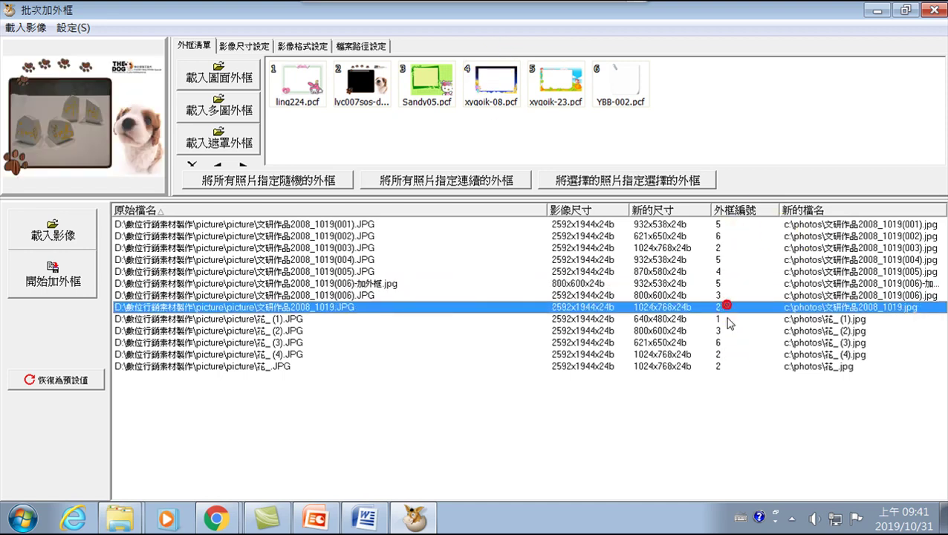
{"action": "left_click", "coordinate": [723, 331]}
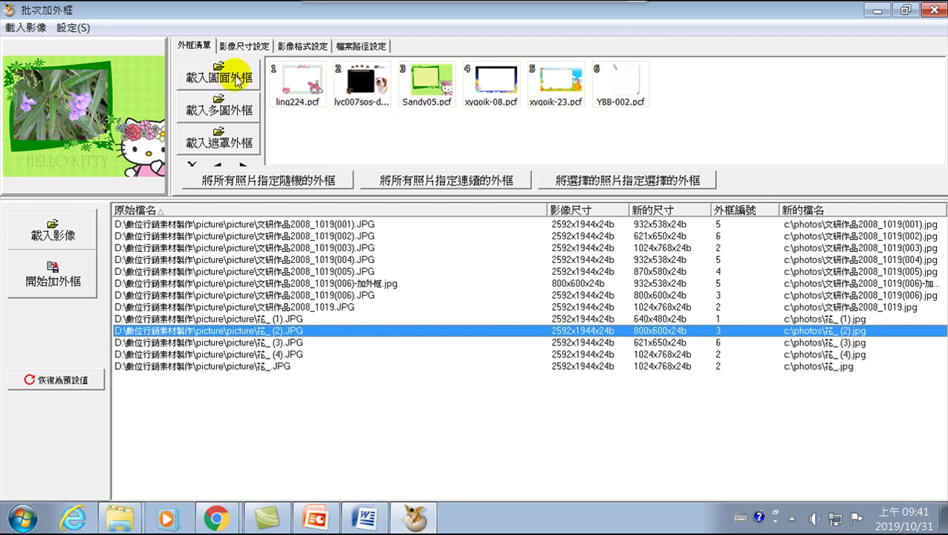
- Pick the ckk4.pmf and ling32.pmf multi-photo frames and load them as frames 7 and 8
{"action": "left_click", "coordinate": [228, 115]}
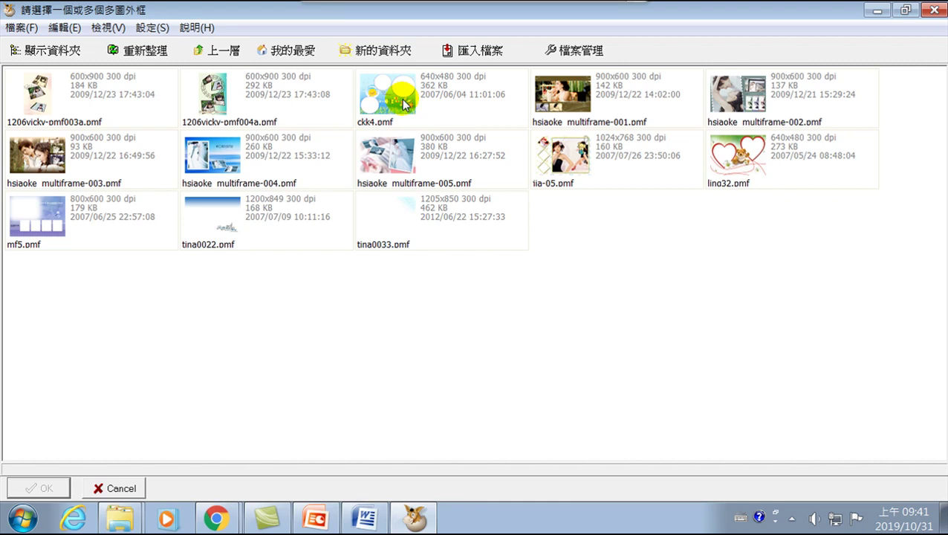
{"action": "left_click", "coordinate": [440, 93]}
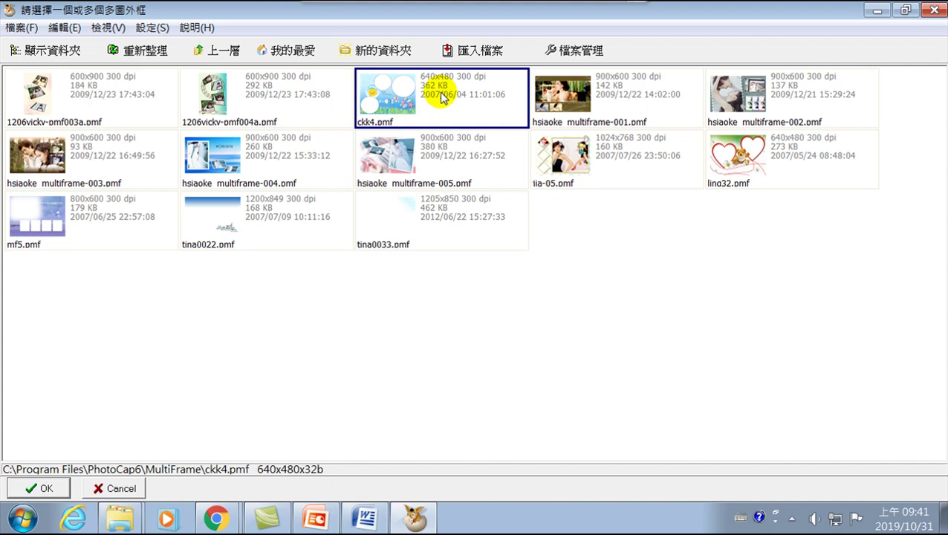
{"action": "left_click", "coordinate": [757, 155]}
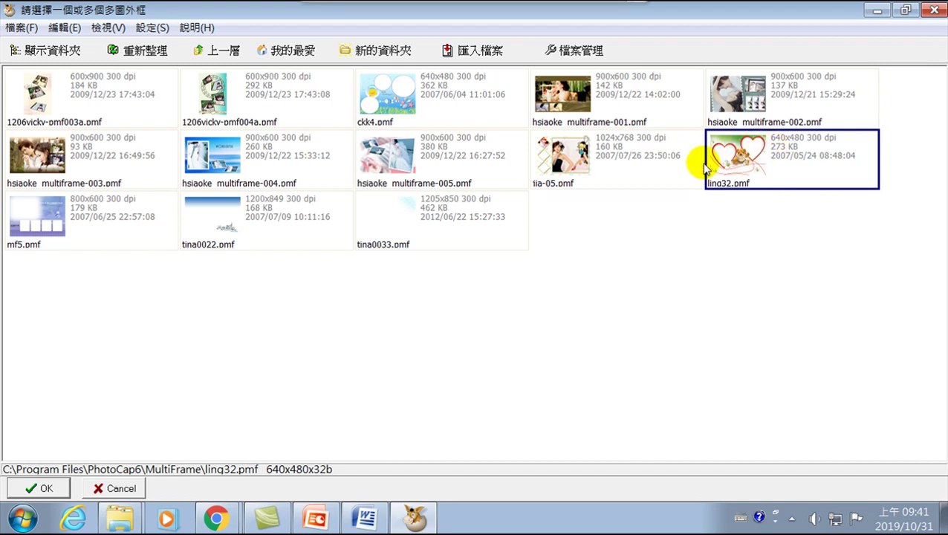
{"action": "left_click", "coordinate": [422, 100], "text": "ctrl"}
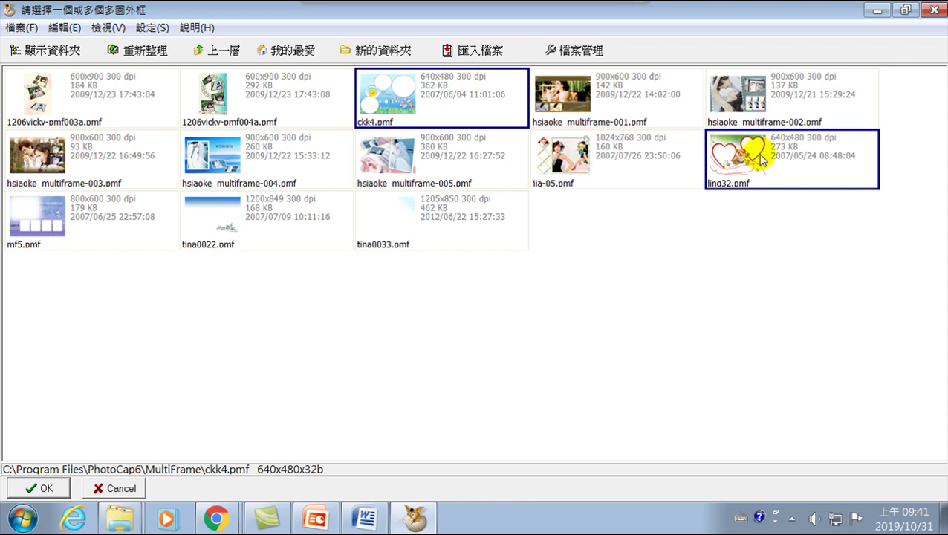
{"action": "left_click", "coordinate": [46, 490]}
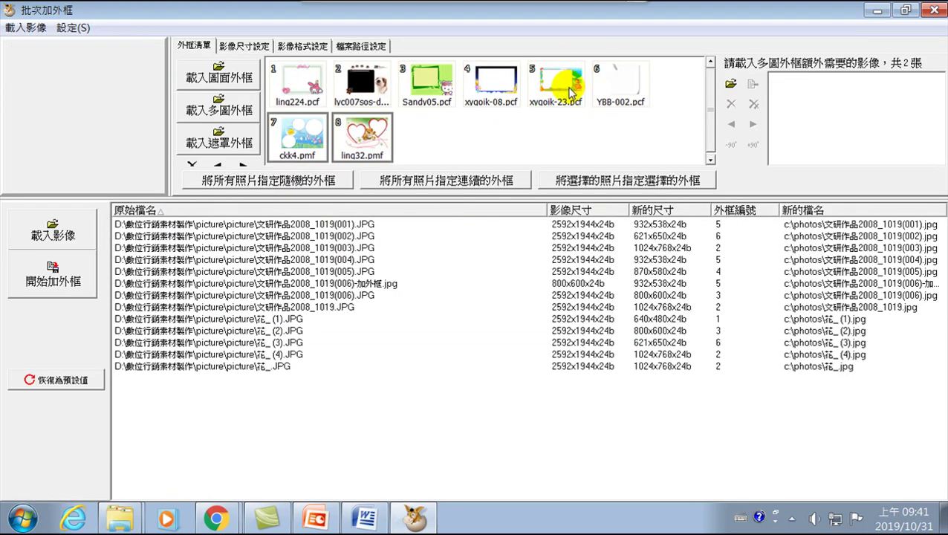
- Randomize frames twice across all eight frames and preview the first photo
{"action": "left_click", "coordinate": [295, 182]}
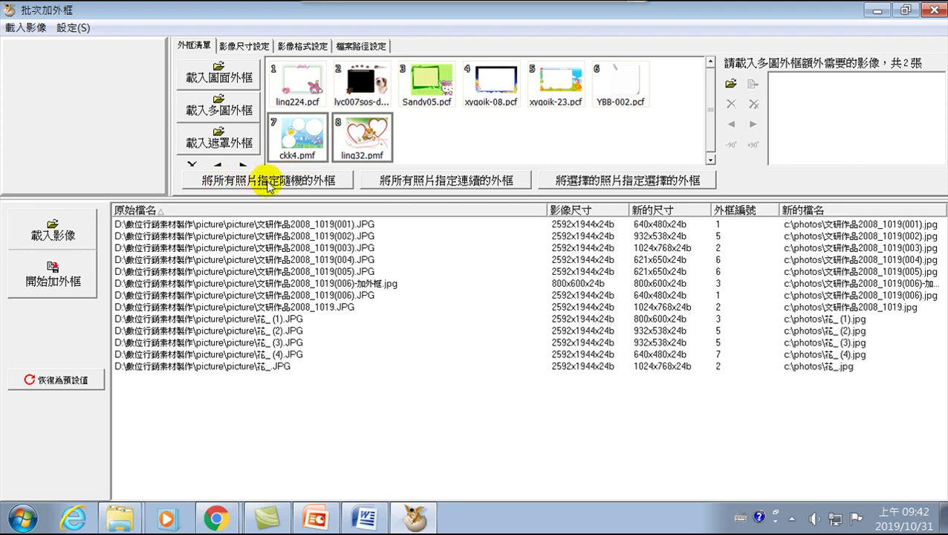
{"action": "left_click", "coordinate": [288, 183]}
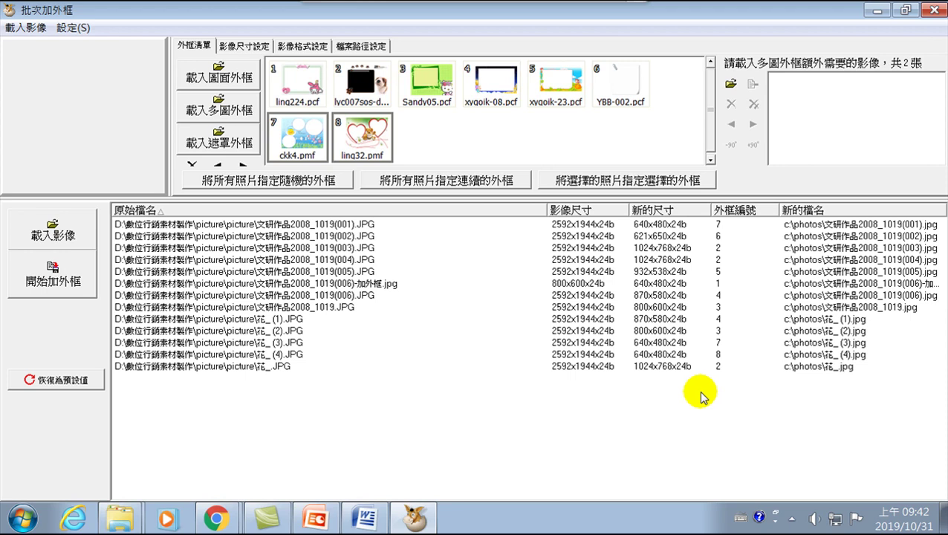
{"action": "left_click", "coordinate": [709, 225]}
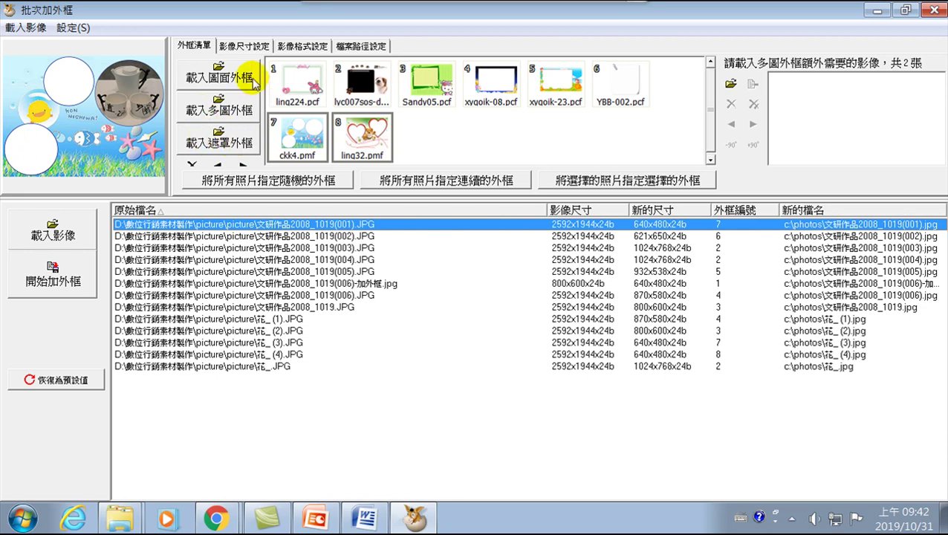
- Pick mask_006.png and Mask008.png from the mask frame collection and load them as frames 9 and 10
{"action": "left_click", "coordinate": [220, 144]}
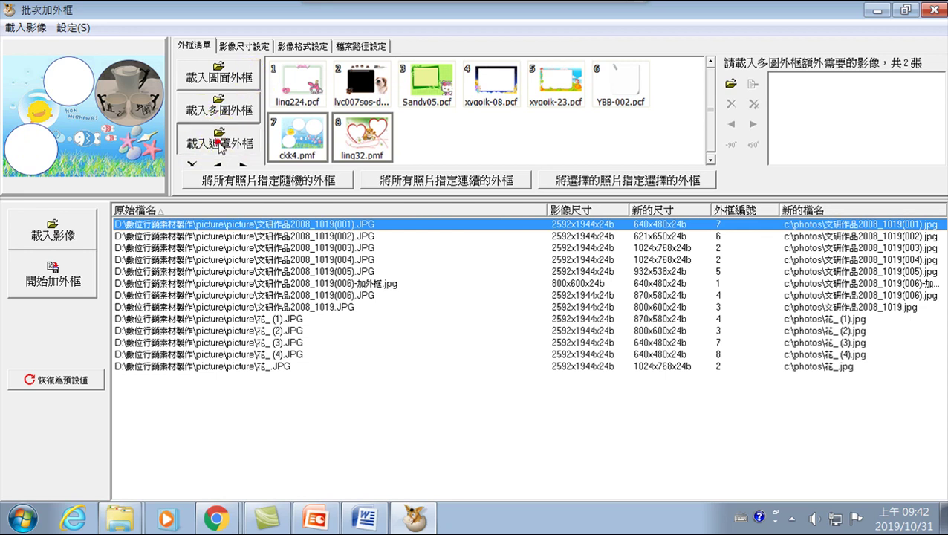
{"action": "left_click", "coordinate": [346, 128]}
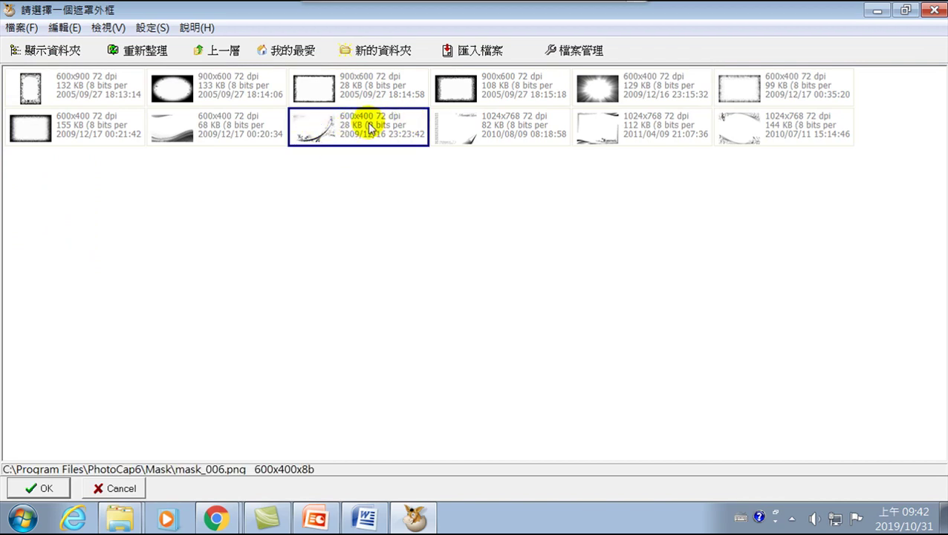
{"action": "left_click", "coordinate": [462, 89]}
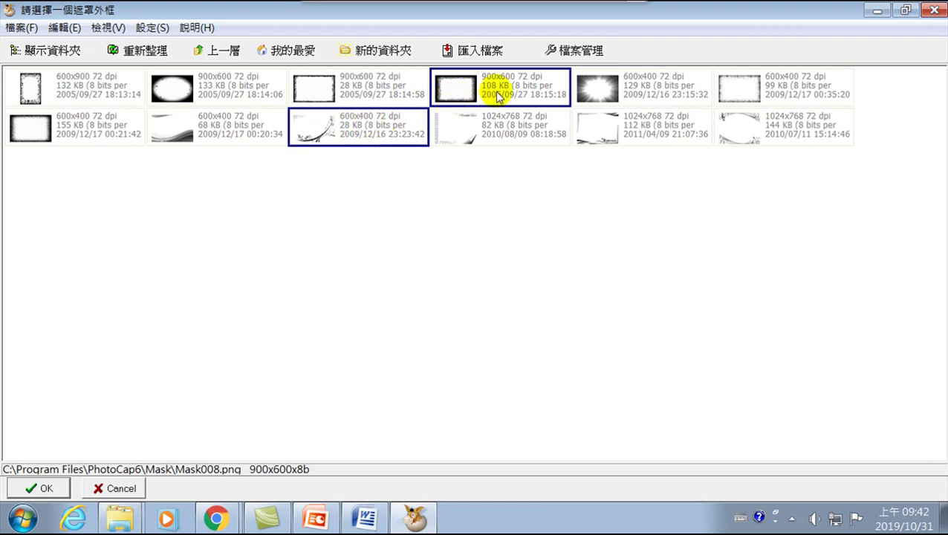
{"action": "left_click", "coordinate": [36, 488]}
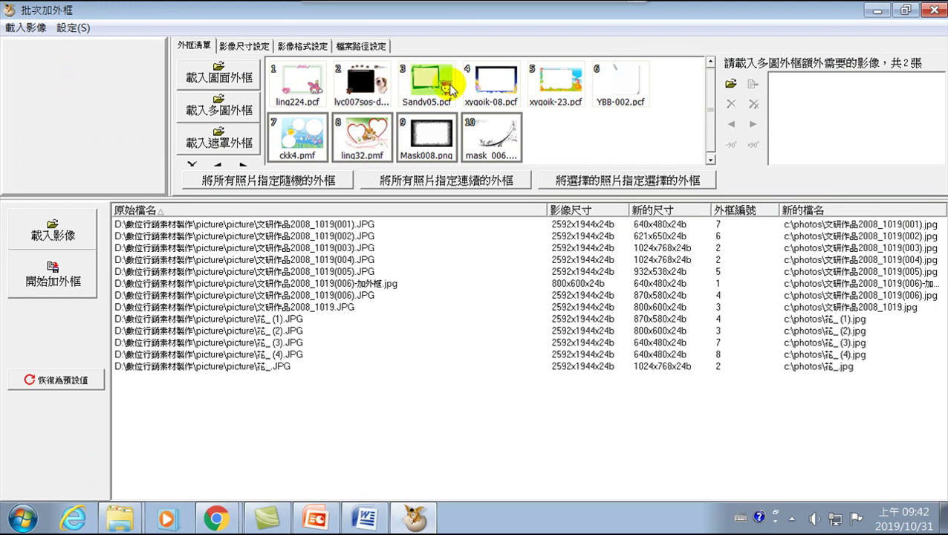
- Select frames 3–6, Sandy05 through YBB-002, and delete them to leave six frames
{"action": "left_click", "coordinate": [492, 83]}
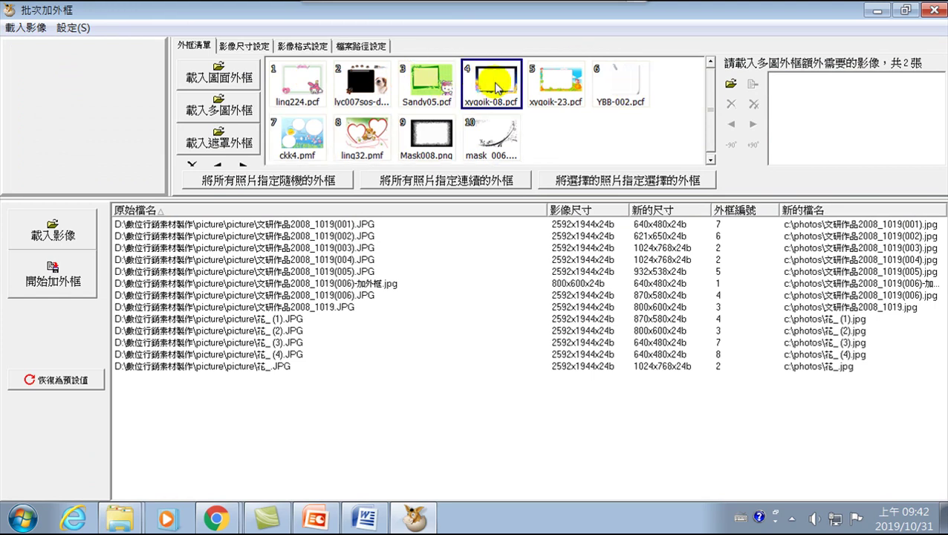
{"action": "left_click", "coordinate": [425, 80]}
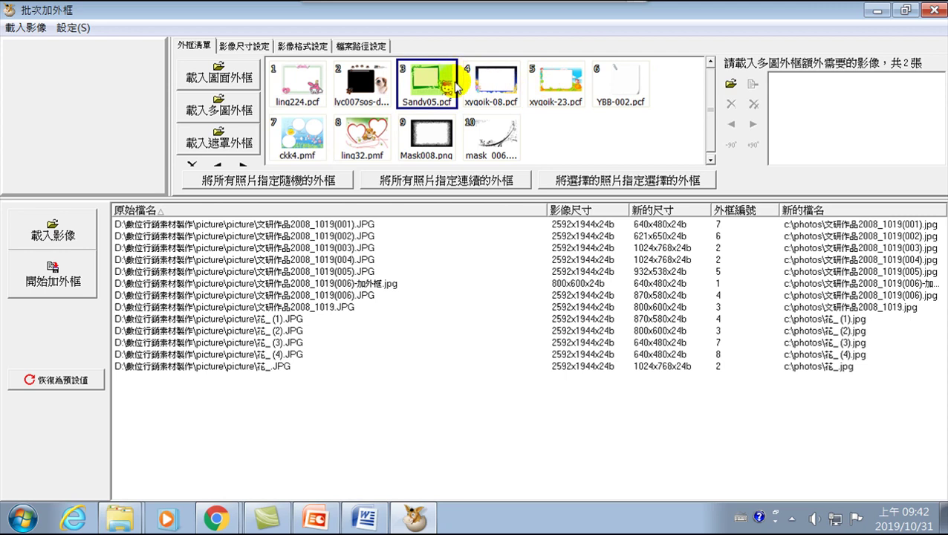
{"action": "left_click", "coordinate": [595, 84], "text": "shift"}
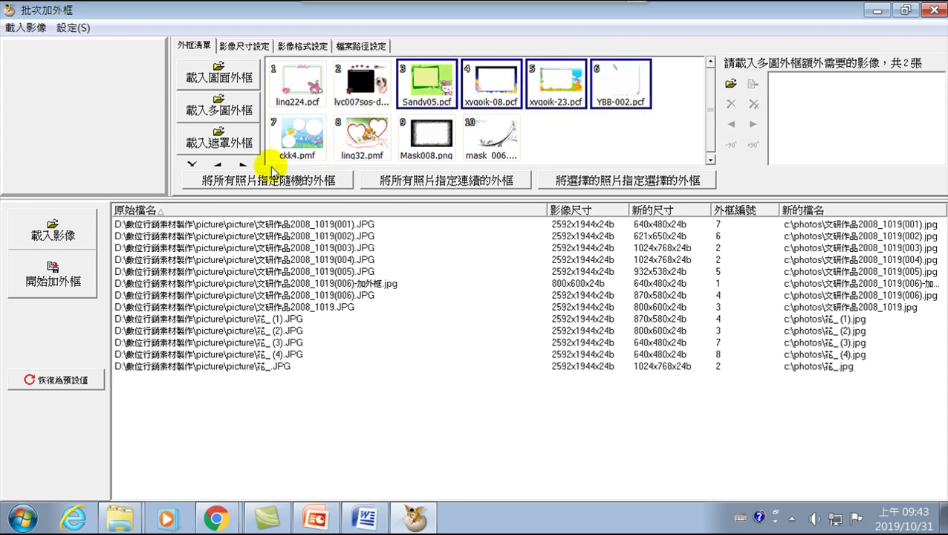
{"action": "left_click", "coordinate": [193, 165]}
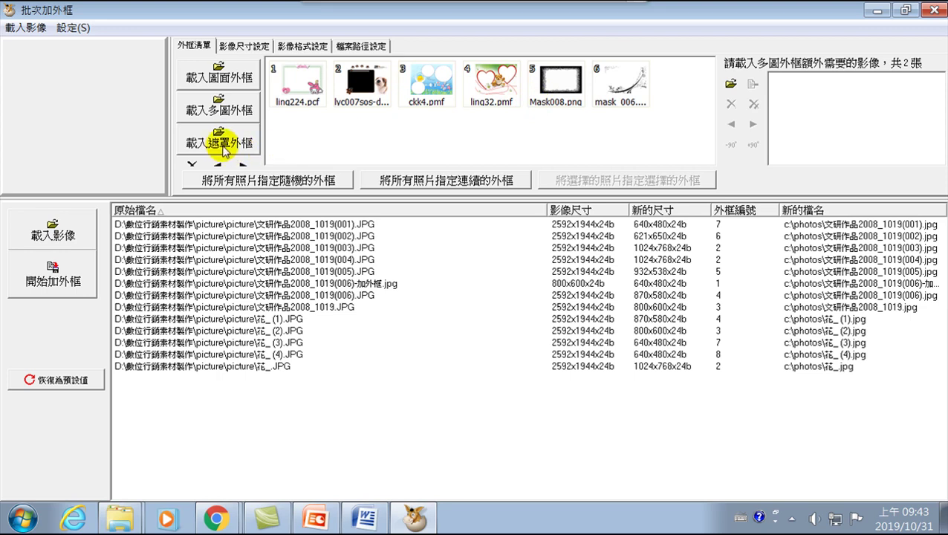
- Randomly assign the six remaining frames to all 13 photos and preview four framed rows
{"action": "left_click", "coordinate": [294, 186]}
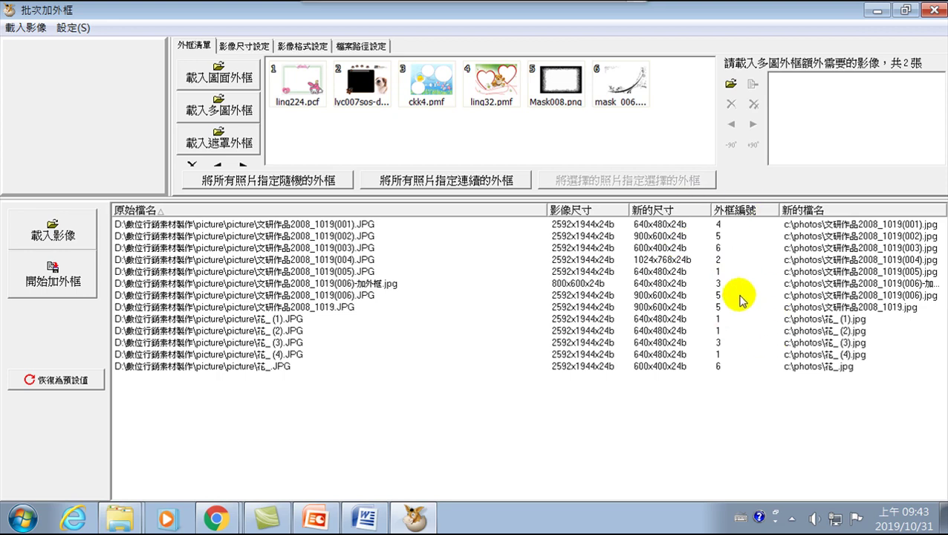
{"action": "left_click", "coordinate": [719, 226]}
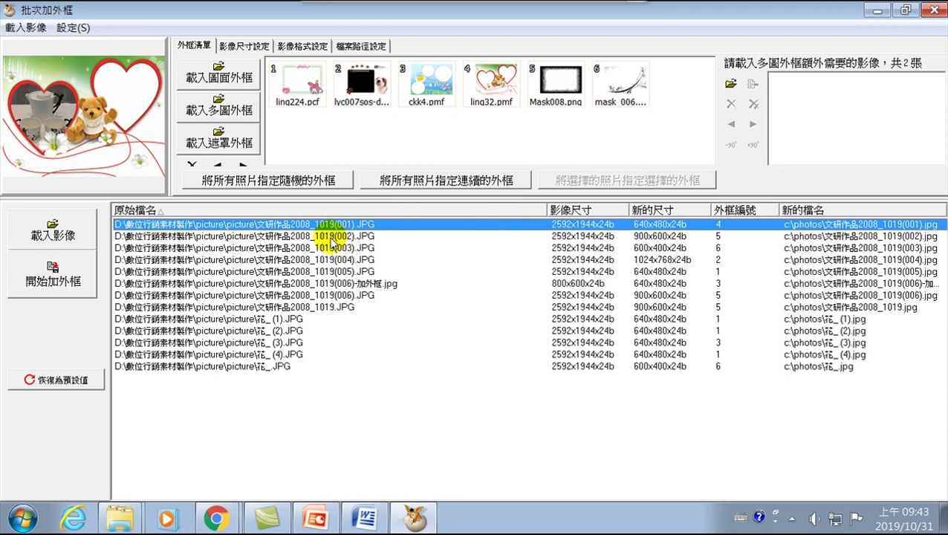
{"action": "left_click", "coordinate": [330, 237]}
{"action": "left_click", "coordinate": [245, 248]}
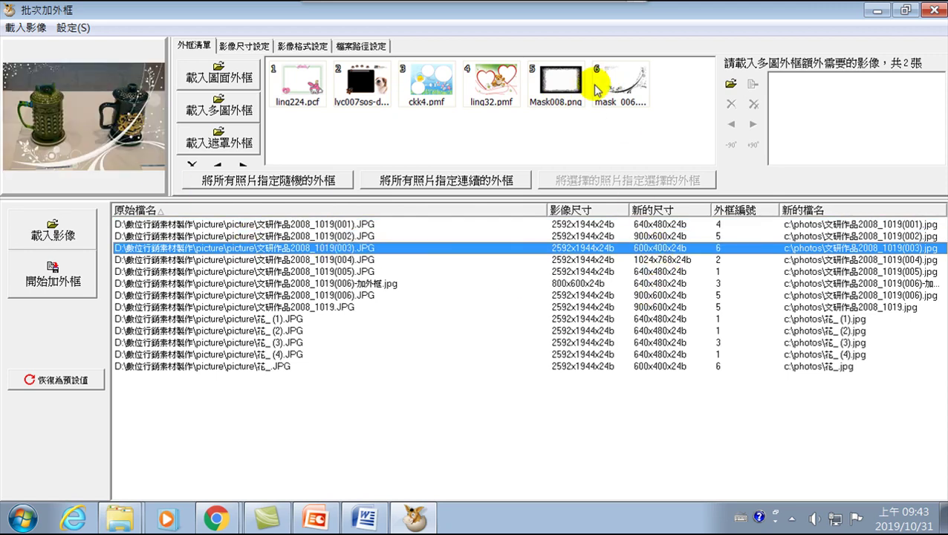
{"action": "left_click", "coordinate": [716, 366]}
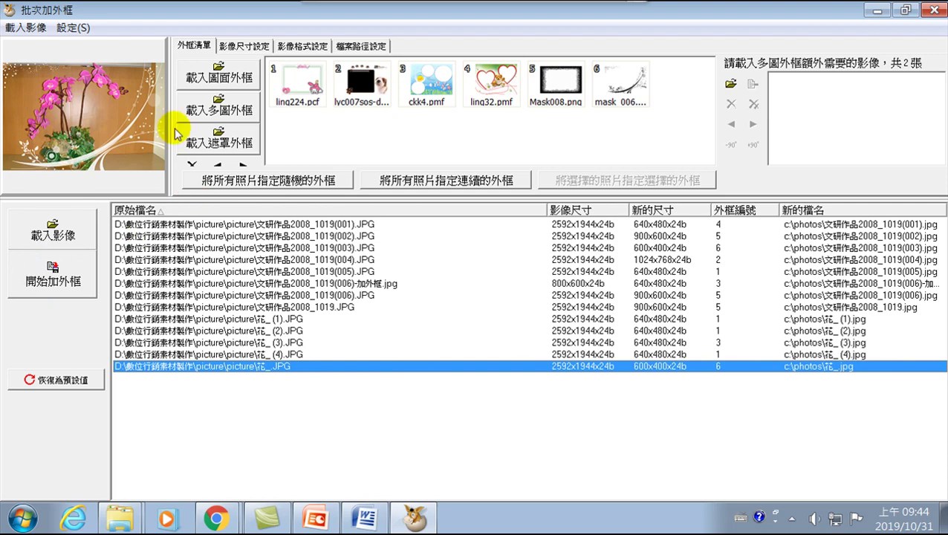
- Keep output size on 外框的尺寸 (frame size) and review JPEG format at 300 DPI, quality 80
{"action": "left_click", "coordinate": [241, 48]}
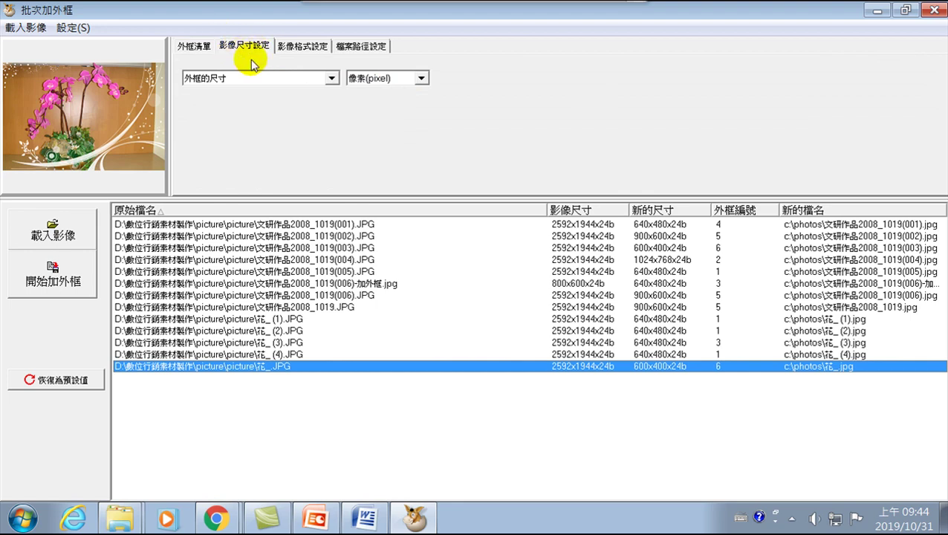
{"action": "left_click", "coordinate": [302, 47]}
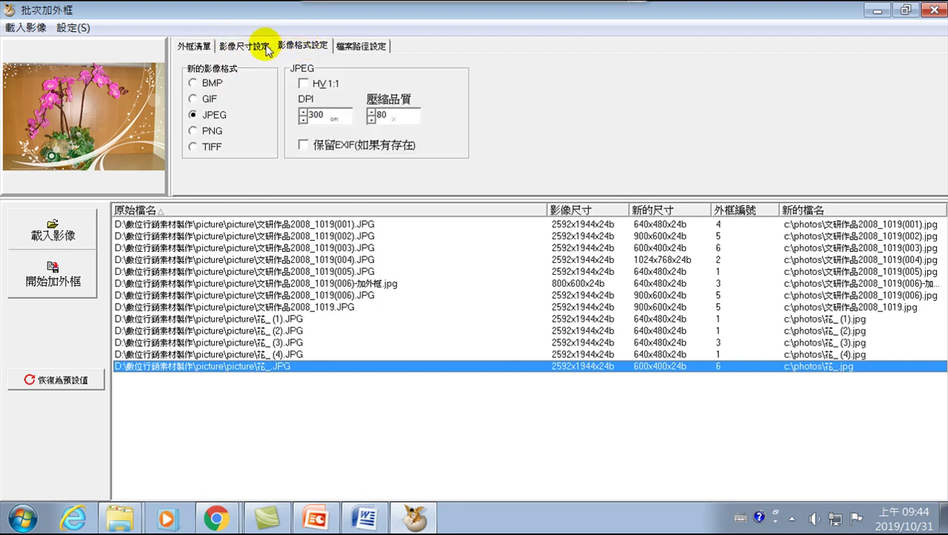
{"action": "left_click", "coordinate": [245, 47]}
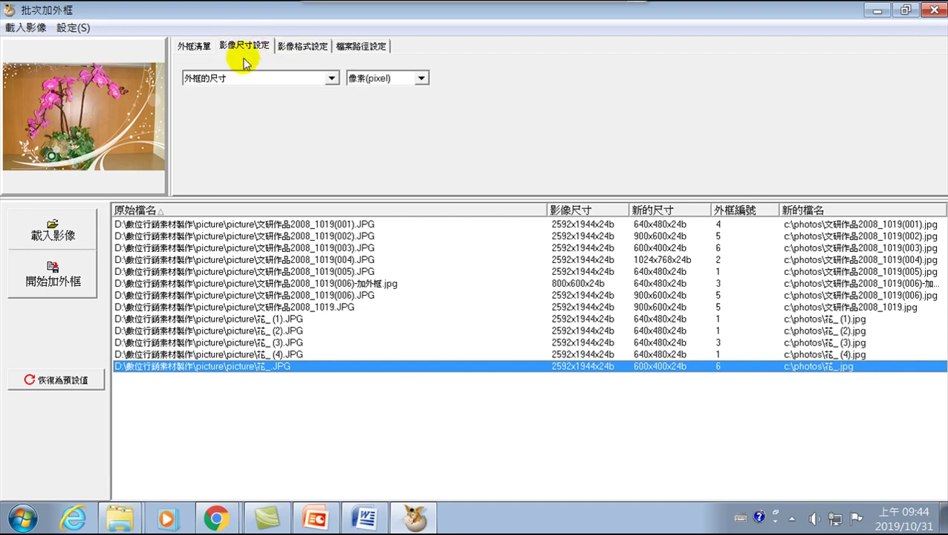
{"action": "left_click", "coordinate": [242, 78]}
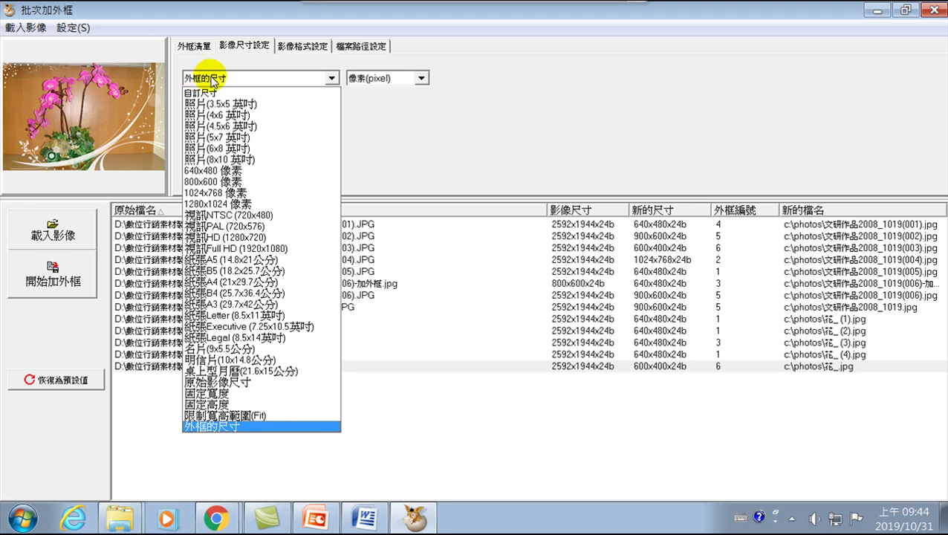
{"action": "left_click", "coordinate": [263, 79]}
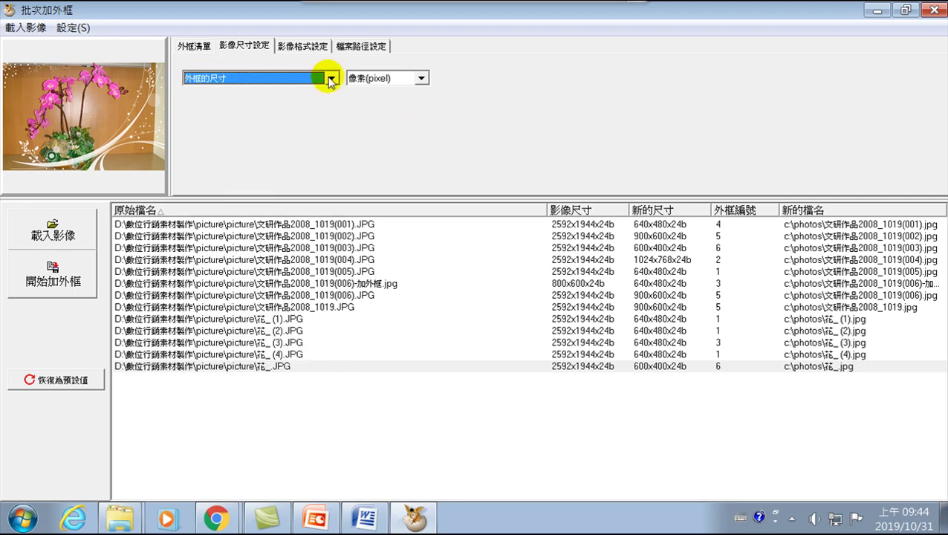
{"action": "left_click", "coordinate": [297, 47]}
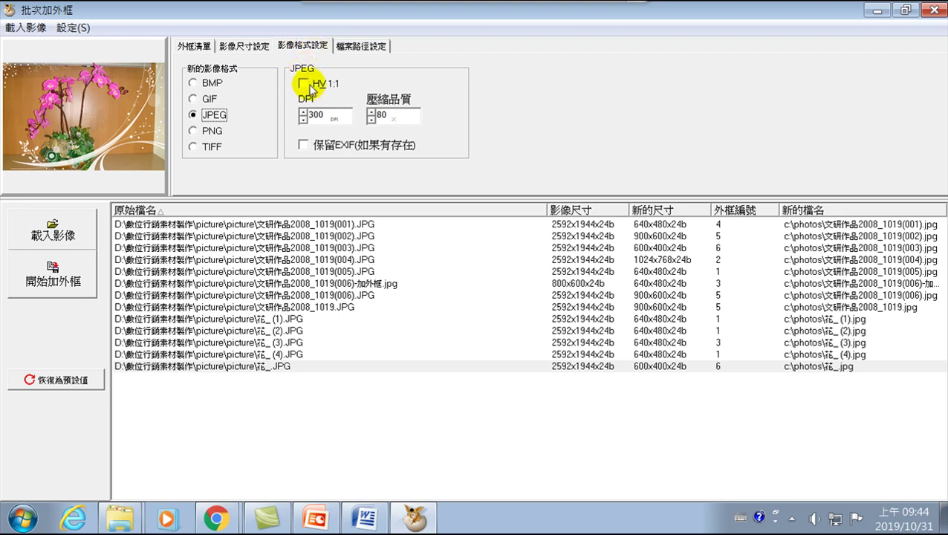
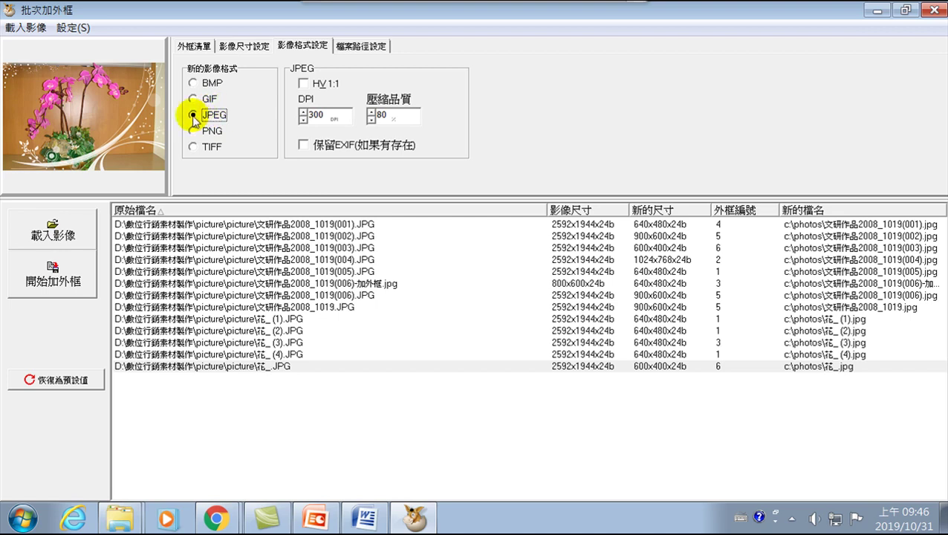
- Check that output goes to c:\photos in 檔案路徑設定, then start 開始加外框
{"action": "left_click", "coordinate": [346, 46]}
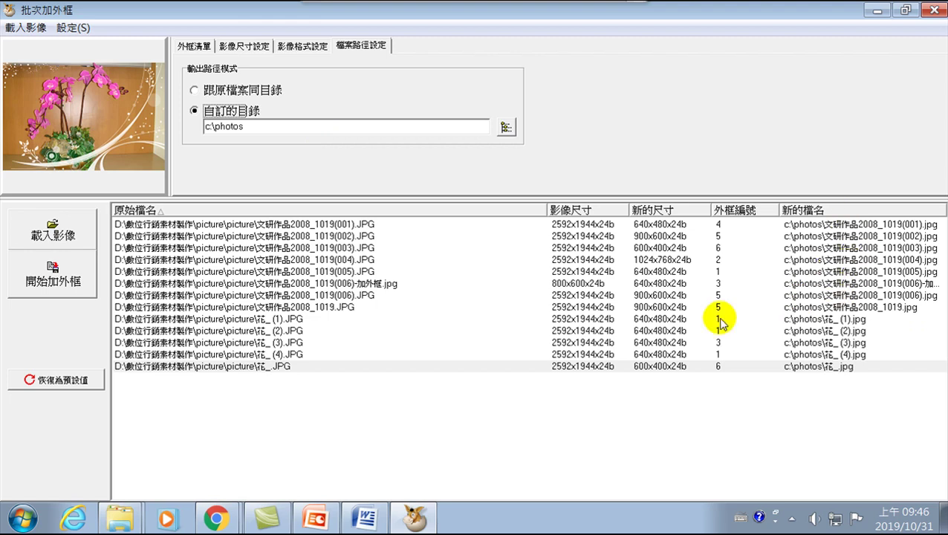
{"action": "left_click", "coordinate": [59, 287]}
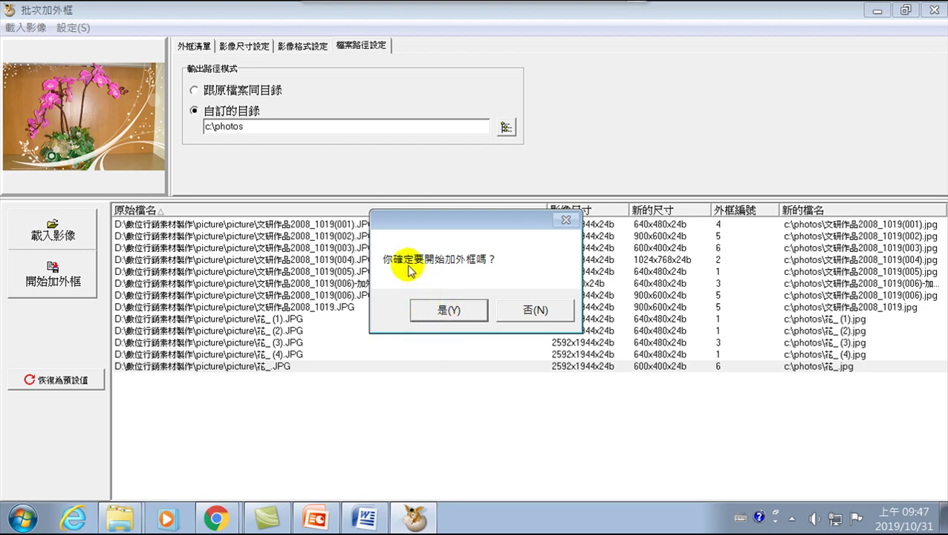
- Confirm framing, dismiss the missing-photos error, and assign frames 1–6 in repeating sequence
{"action": "left_click", "coordinate": [449, 310]}
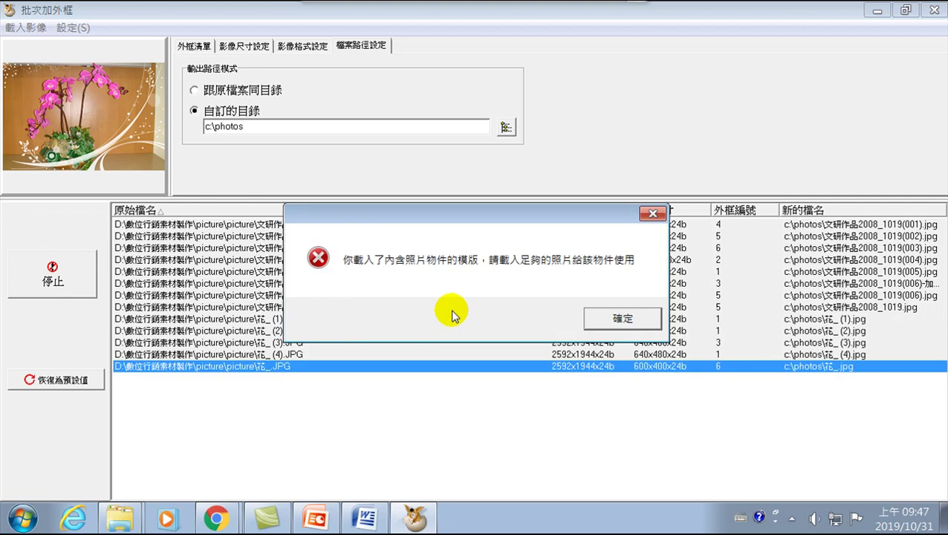
{"action": "left_click", "coordinate": [608, 318]}
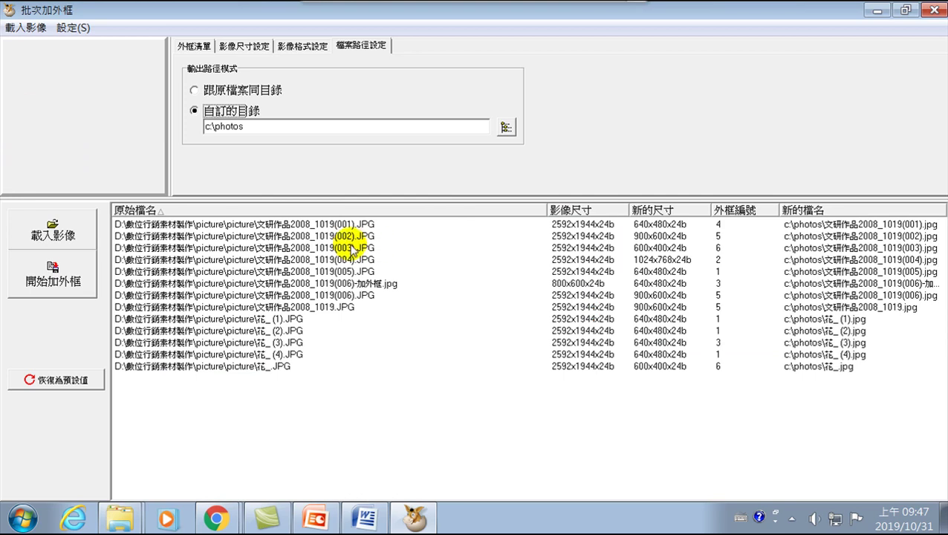
{"action": "left_click", "coordinate": [194, 46]}
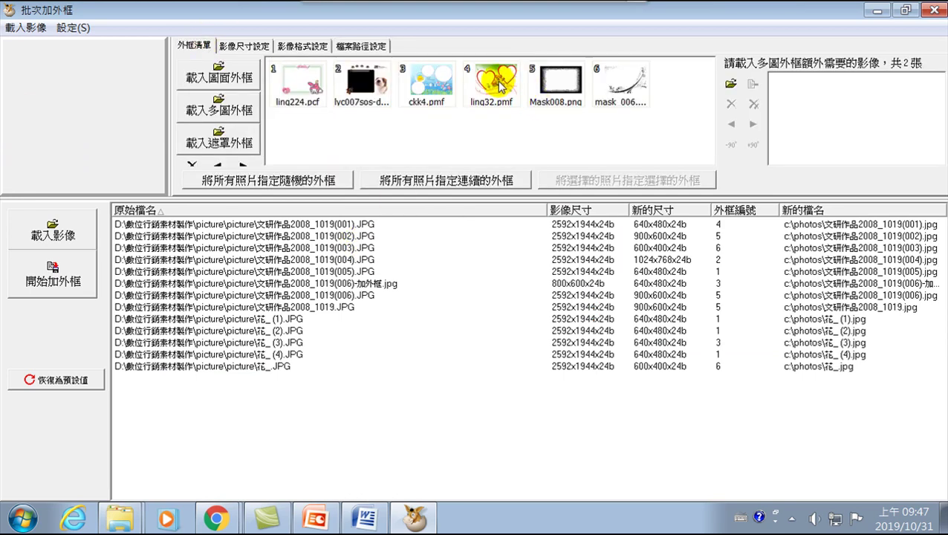
{"action": "left_click", "coordinate": [256, 183]}
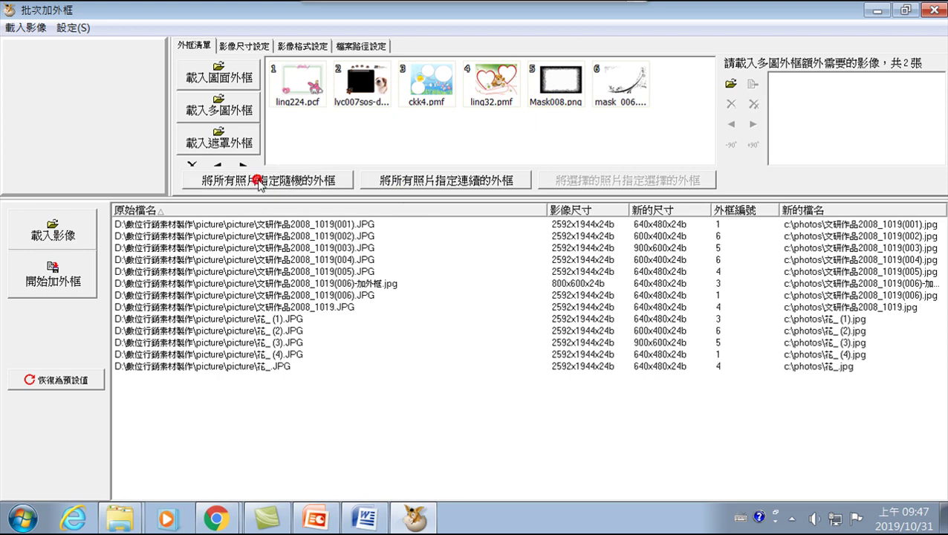
{"action": "left_click", "coordinate": [411, 186]}
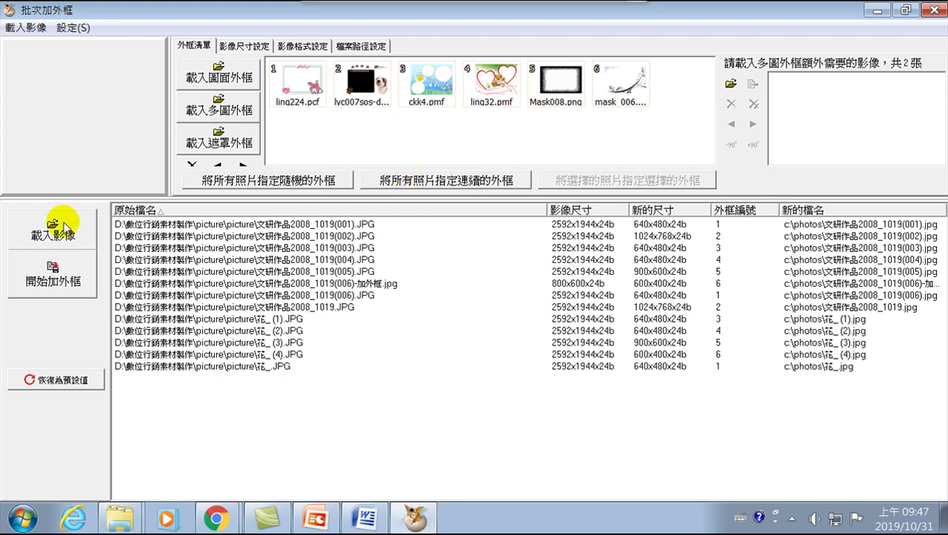
- Retry the framing run, confirm it, and dismiss the error again
{"action": "left_click", "coordinate": [47, 272]}
{"action": "left_click", "coordinate": [438, 312]}
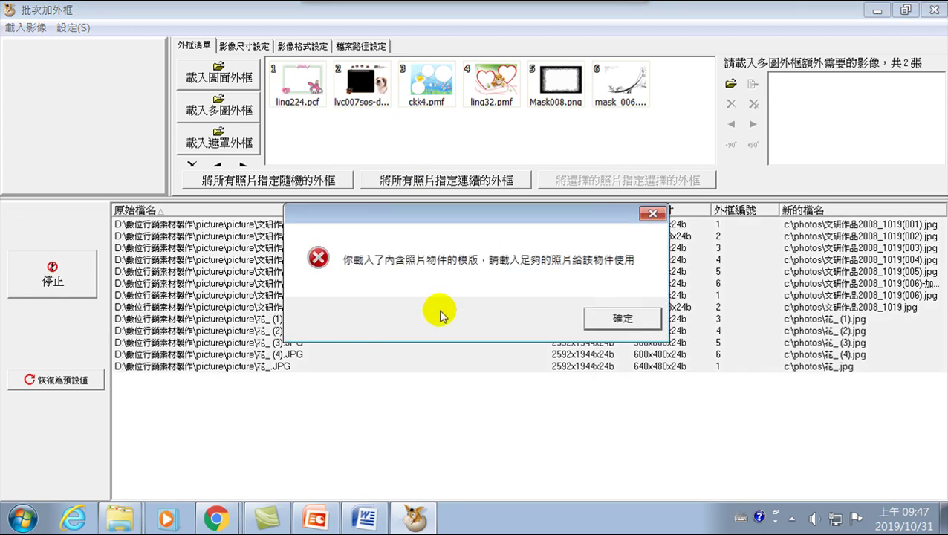
{"action": "left_click", "coordinate": [604, 318]}
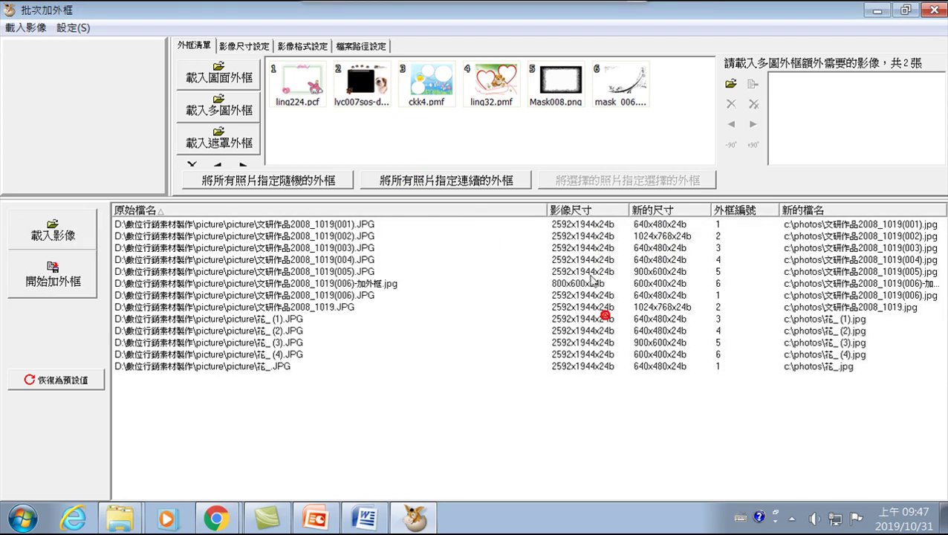
- Load the two 財政部 building photos as extra images for frame ckk4.pmf
{"action": "left_click", "coordinate": [422, 77]}
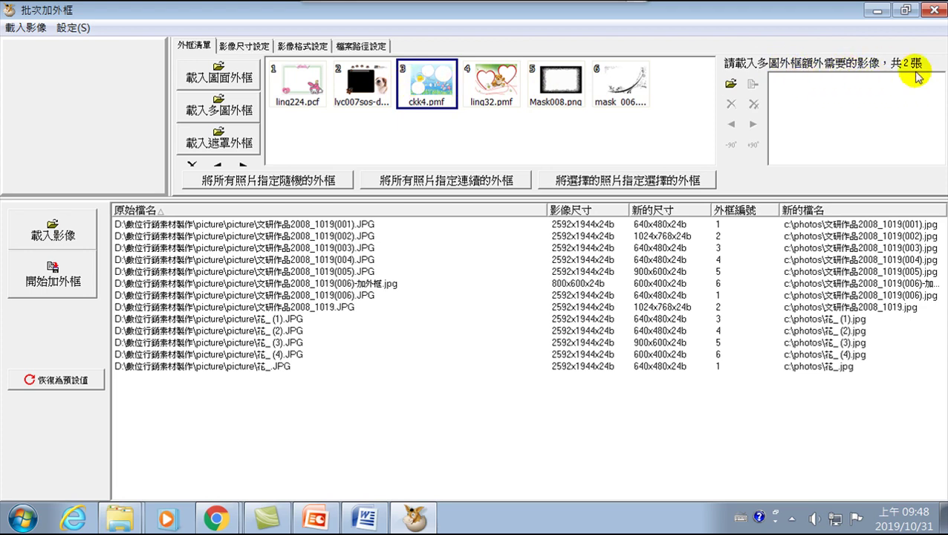
{"action": "left_click", "coordinate": [510, 84]}
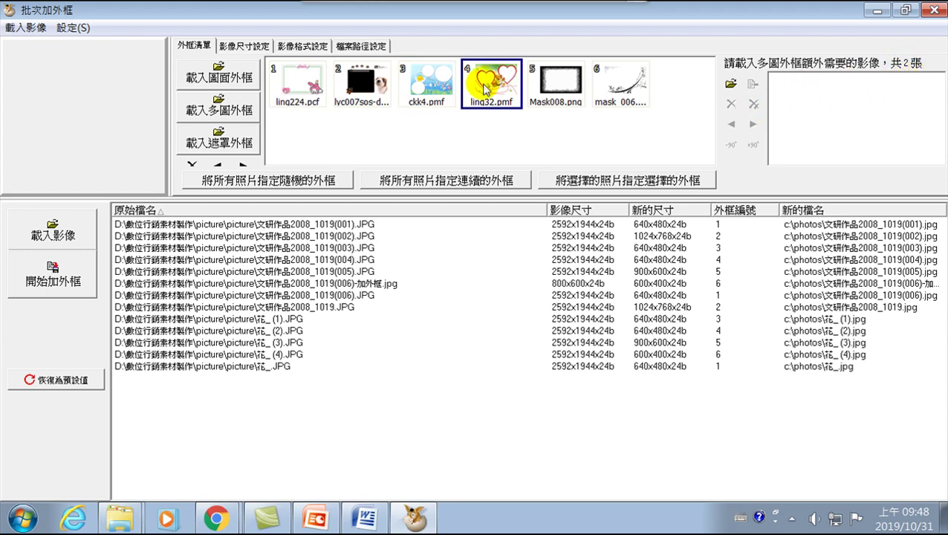
{"action": "left_click", "coordinate": [423, 81]}
{"action": "left_click", "coordinate": [731, 84]}
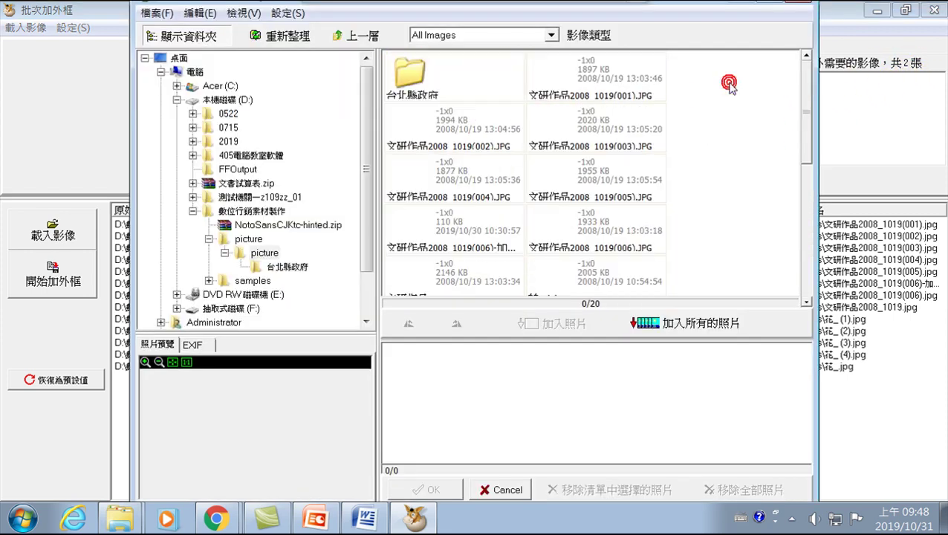
{"action": "scroll", "coordinate": [597, 231], "scroll_direction": "down", "scroll_amount": 1}
{"action": "scroll", "coordinate": [597, 231], "scroll_direction": "down", "scroll_amount": 3}
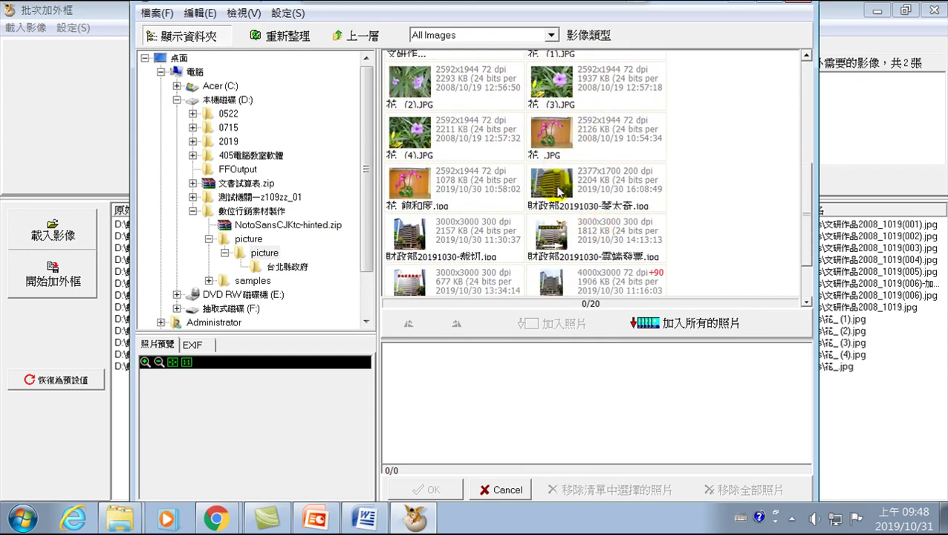
{"action": "left_click", "coordinate": [557, 188]}
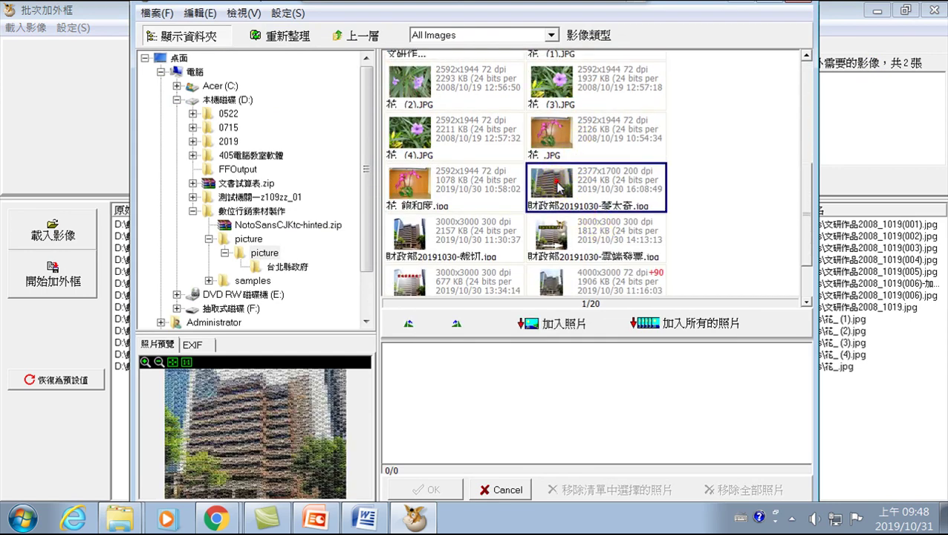
{"action": "left_click", "coordinate": [435, 231], "text": "ctrl"}
{"action": "left_click", "coordinate": [550, 324]}
{"action": "left_click", "coordinate": [433, 490]}
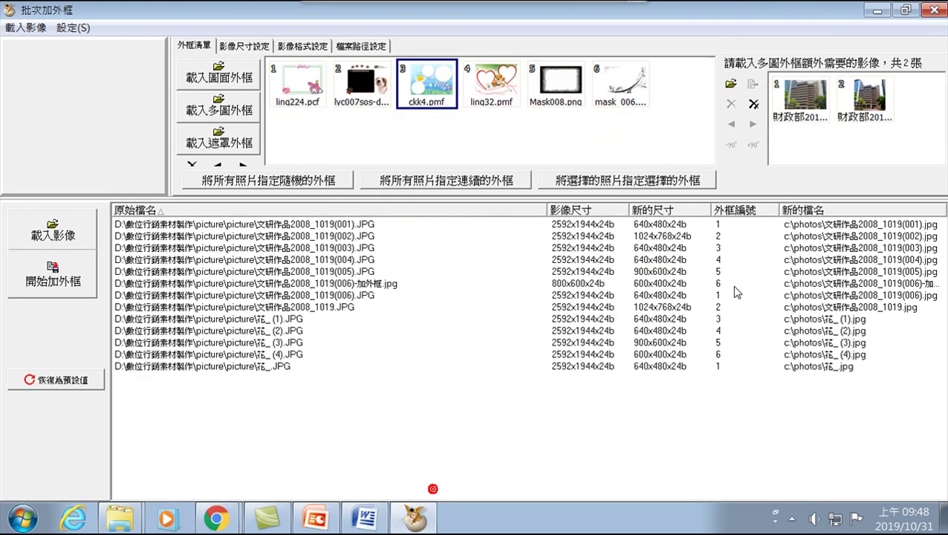
- Switch between frames ckk4.pmf and ling32.pmf, ending on ling32.pmf
{"action": "left_click", "coordinate": [490, 82]}
{"action": "left_click", "coordinate": [435, 84]}
{"action": "left_click", "coordinate": [508, 86]}
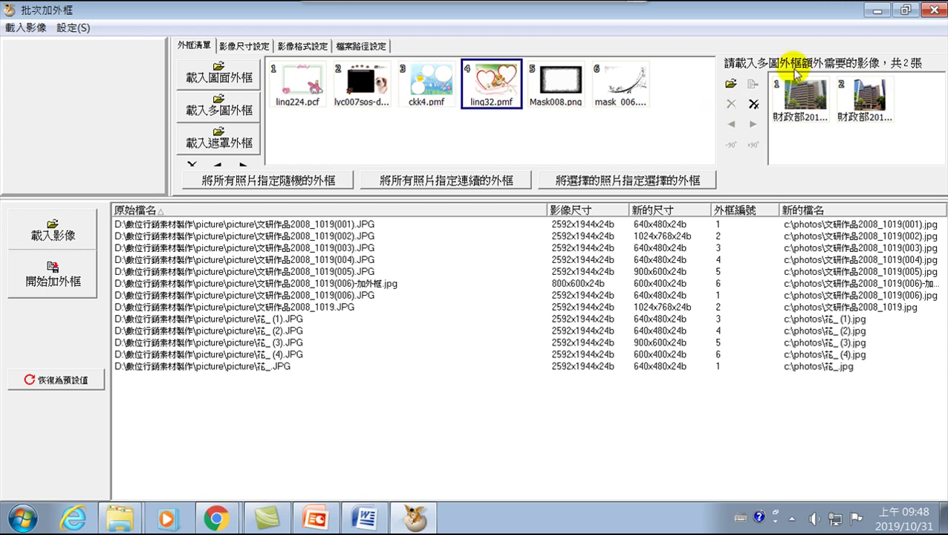
{"action": "left_click", "coordinate": [432, 83]}
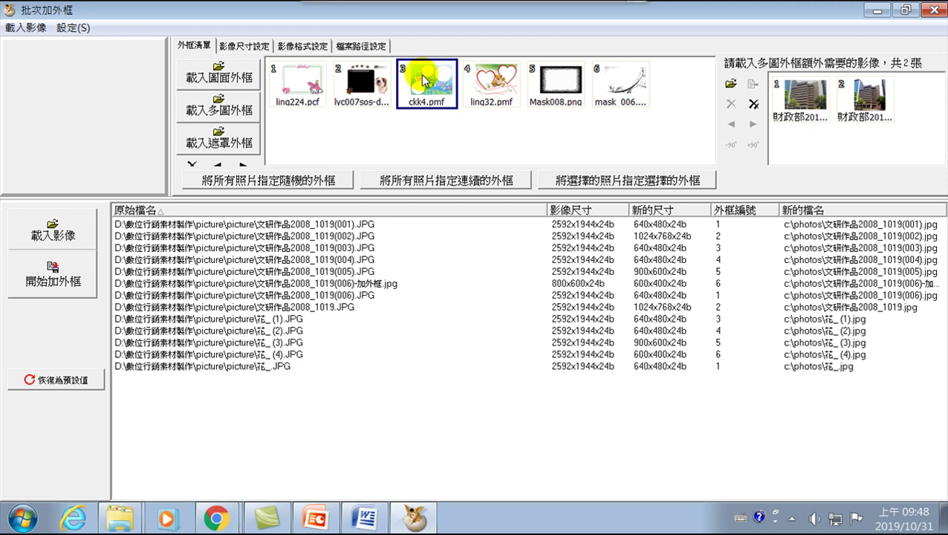
{"action": "left_click", "coordinate": [470, 77]}
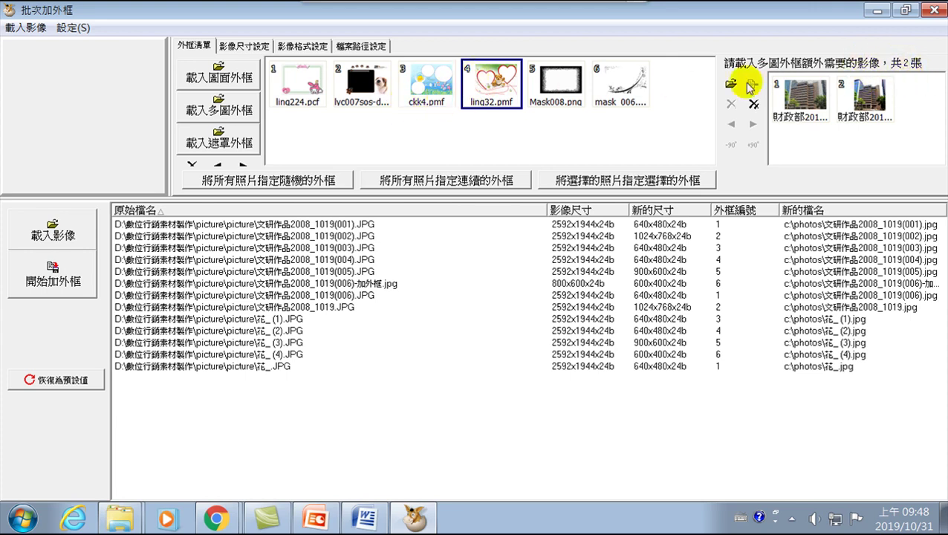
- Assign random frames to all photos, run the framing, answer 是(Y), and acknowledge 變更完成
{"action": "left_click", "coordinate": [267, 182]}
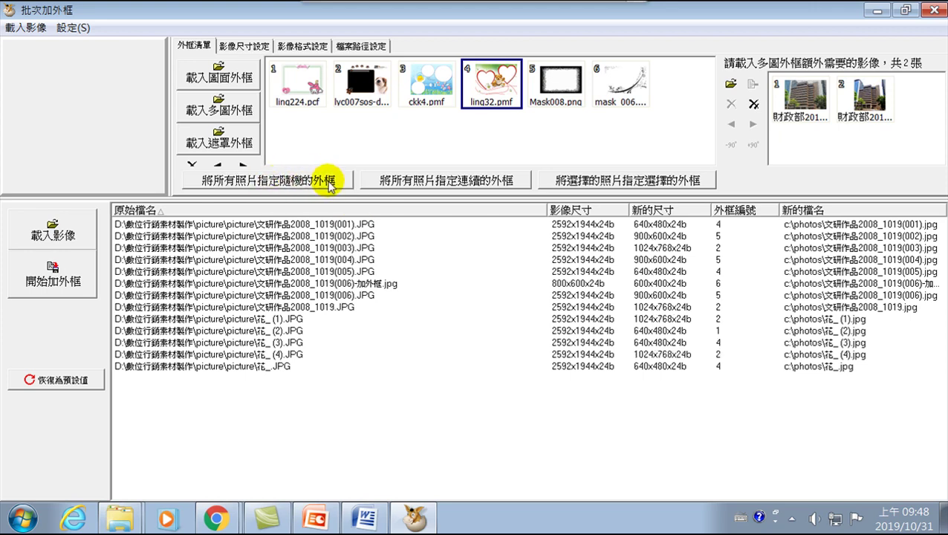
{"action": "left_click", "coordinate": [52, 276]}
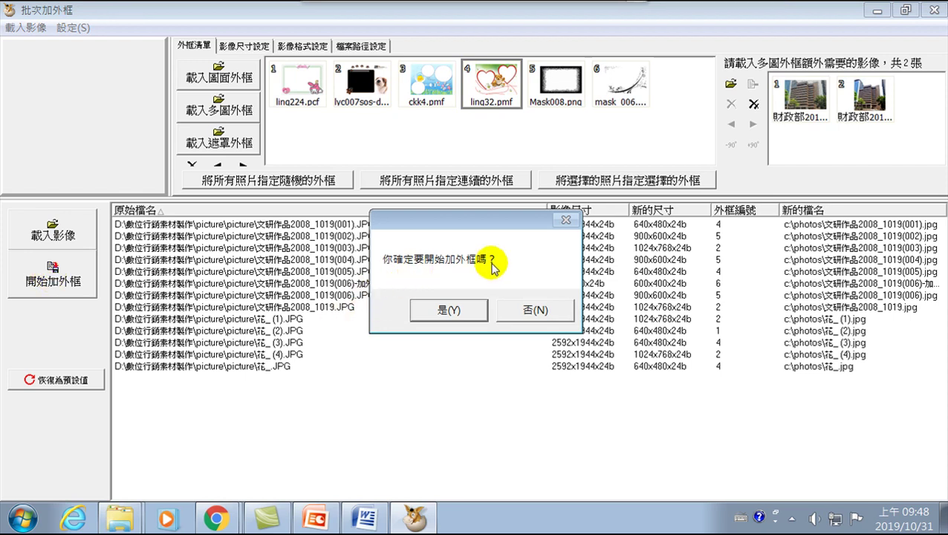
{"action": "left_click", "coordinate": [448, 311]}
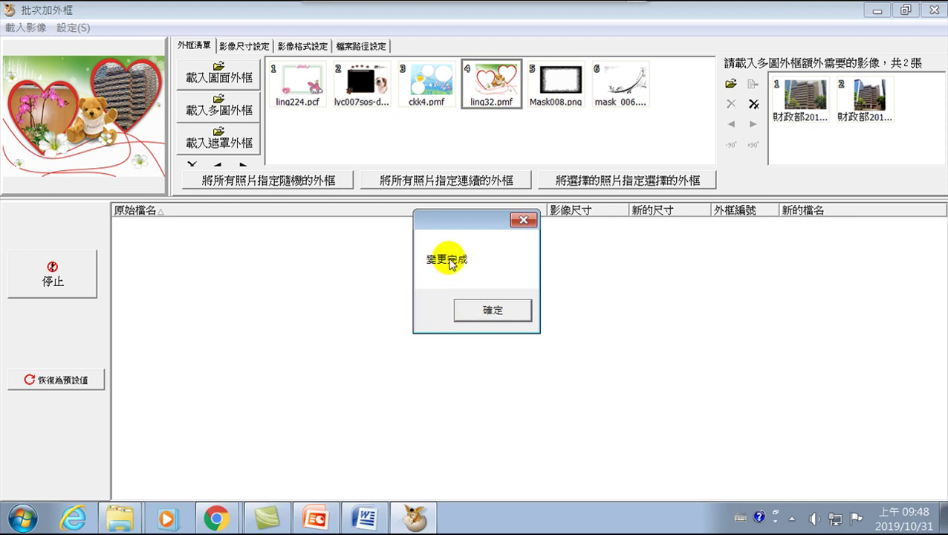
{"action": "left_click", "coordinate": [492, 312]}
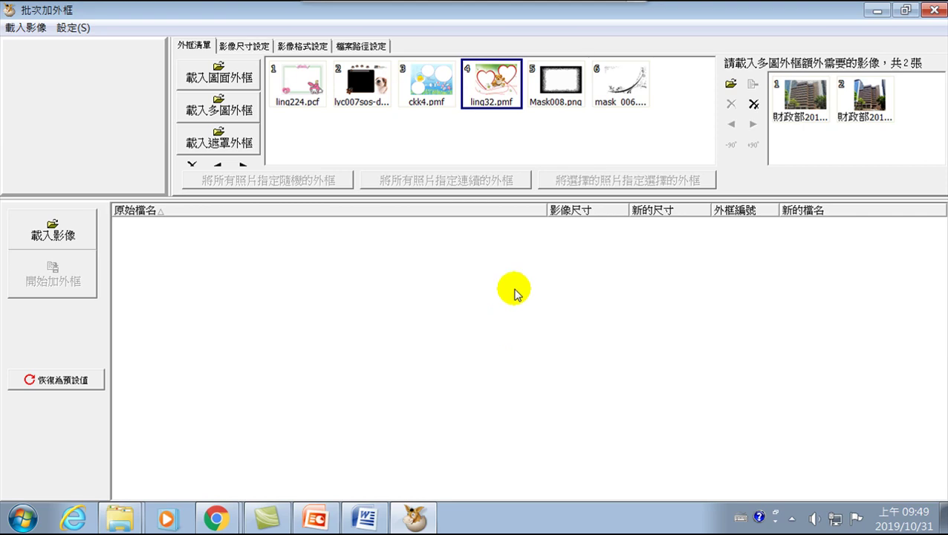
{"action": "left_click", "coordinate": [122, 518]}
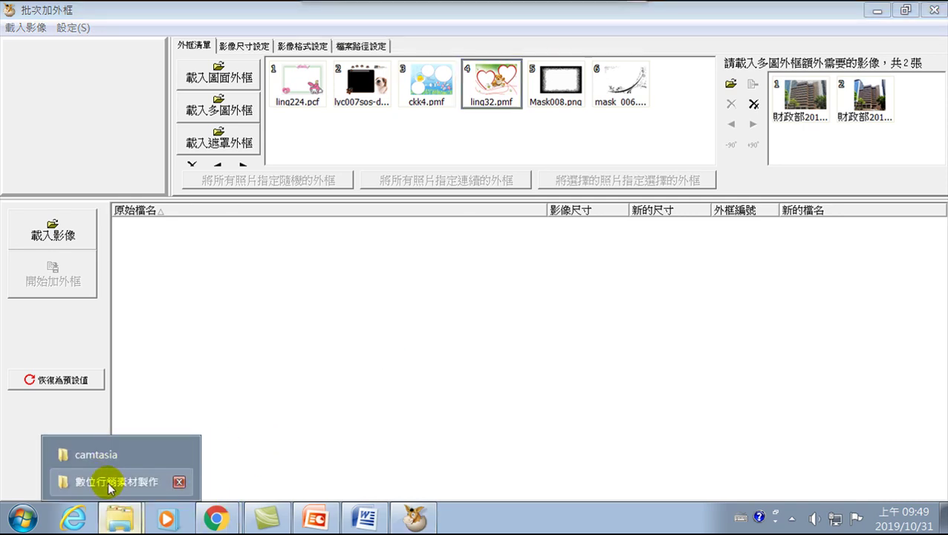
- Close the old Explorer windows, open Acer (C:) > photos, and maximize the window
{"action": "left_click", "coordinate": [179, 482]}
{"action": "left_click", "coordinate": [179, 483]}
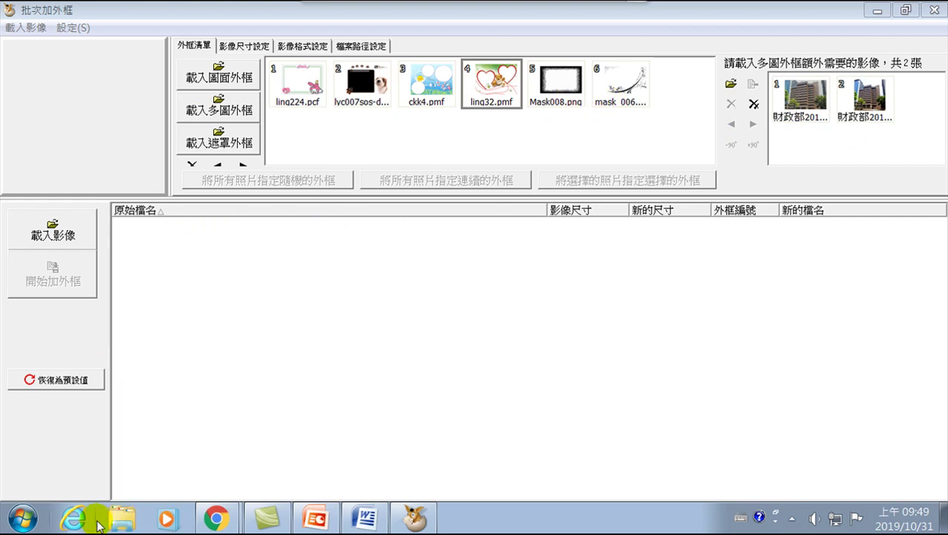
{"action": "left_click", "coordinate": [125, 512]}
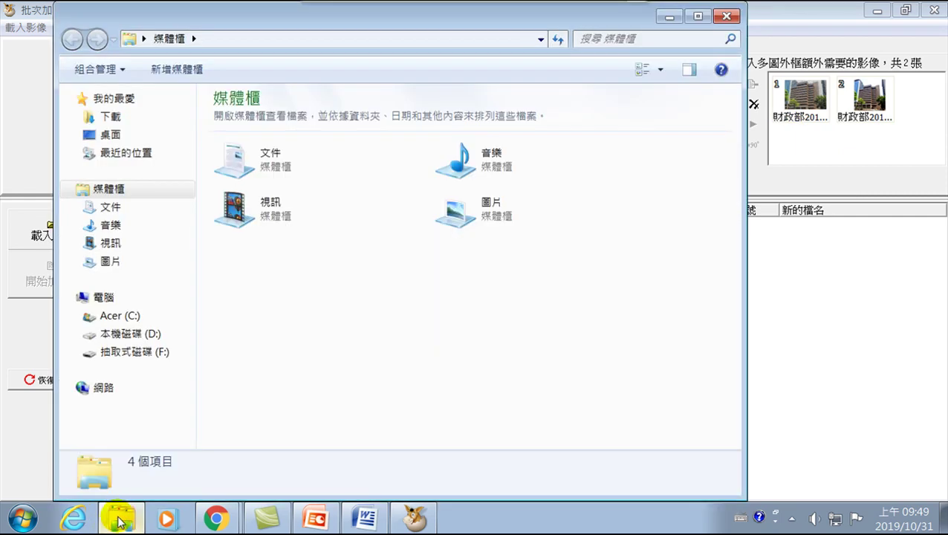
{"action": "left_click", "coordinate": [126, 316]}
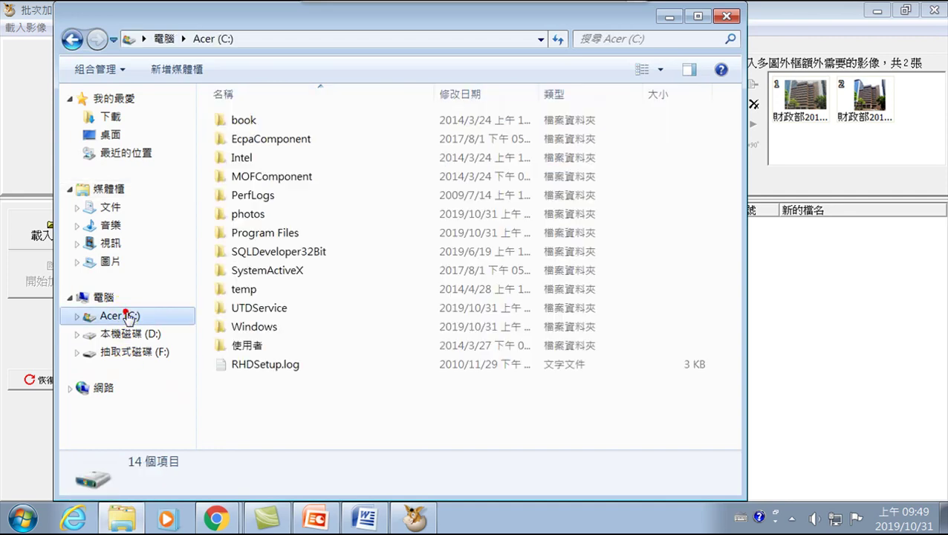
{"action": "double_click", "coordinate": [225, 214]}
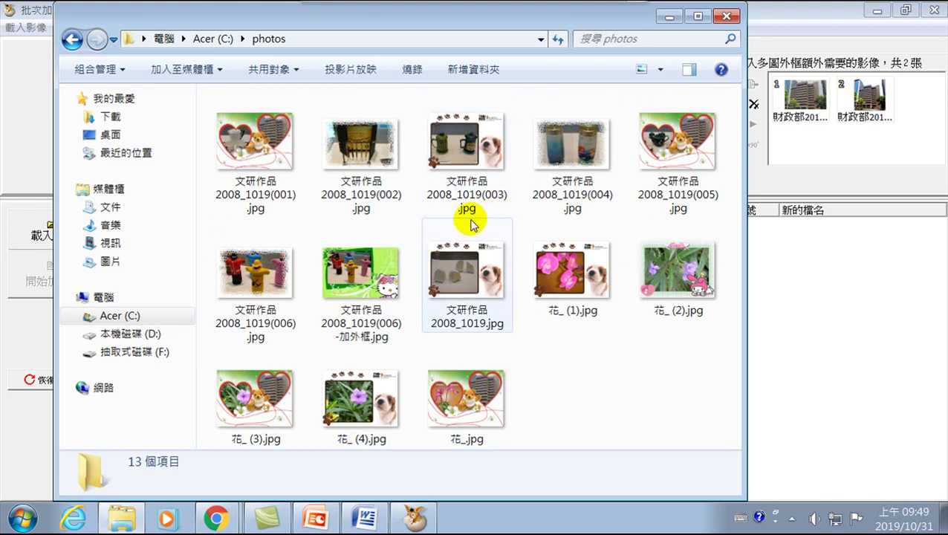
{"action": "left_click", "coordinate": [261, 146]}
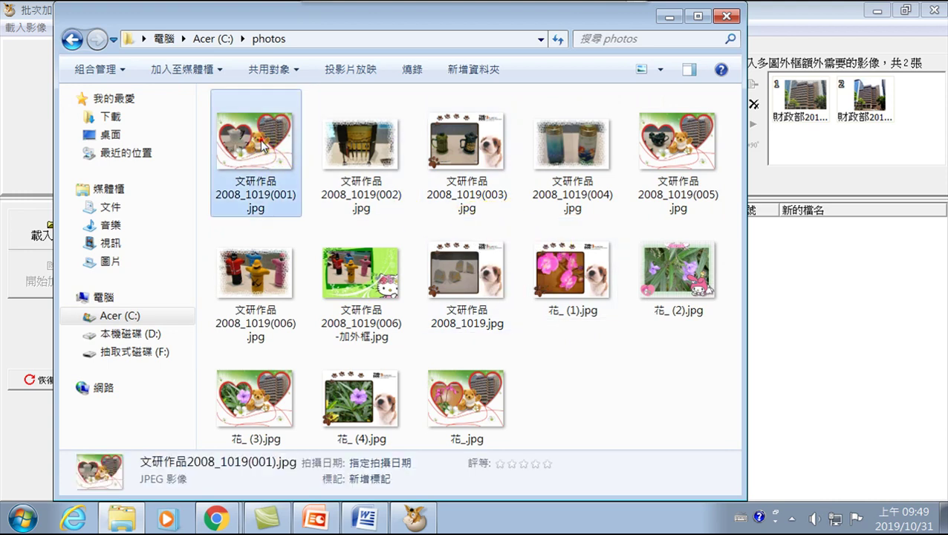
{"action": "left_click", "coordinate": [282, 147]}
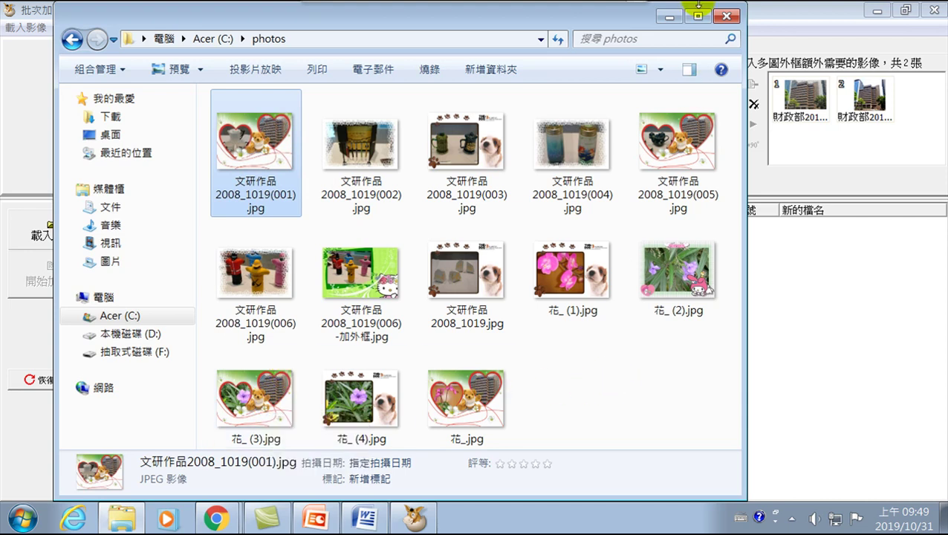
{"action": "left_click", "coordinate": [698, 15]}
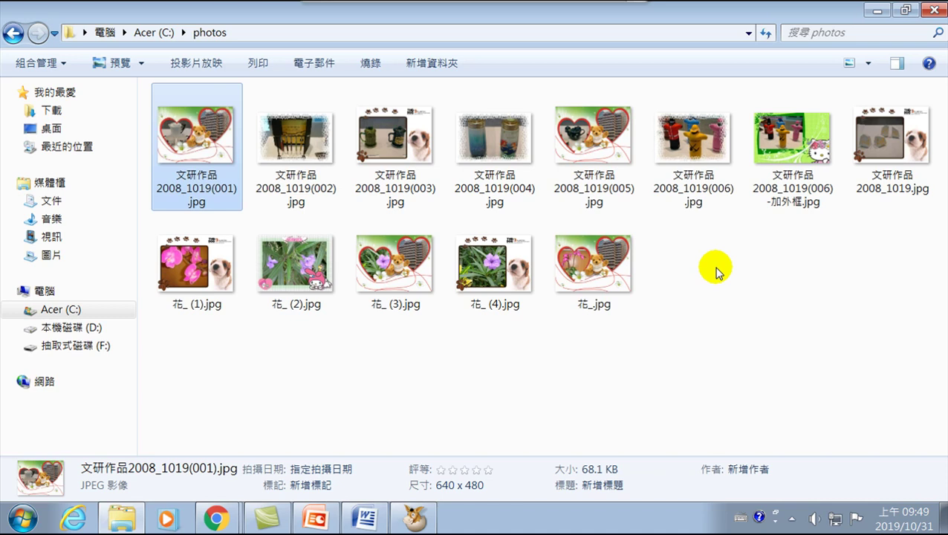
- Select 文研作品2008_1019(005).jpg and minimize the photos folder window
{"action": "left_click", "coordinate": [588, 134]}
{"action": "left_click", "coordinate": [210, 141]}
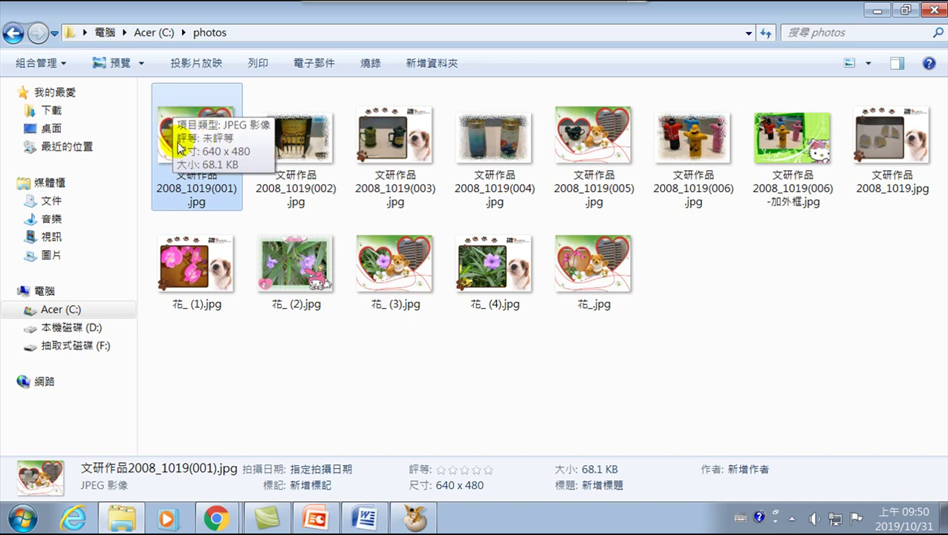
{"action": "left_click", "coordinate": [597, 138]}
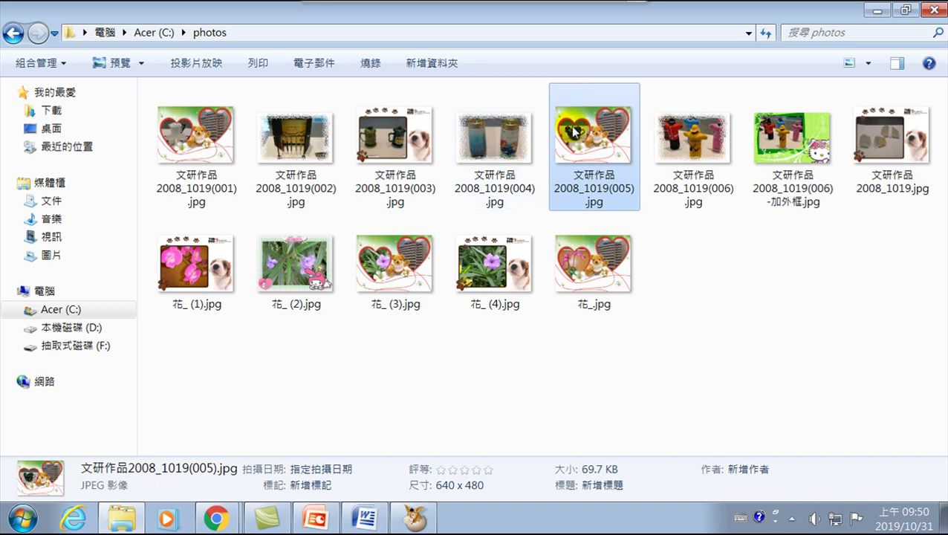
{"action": "left_click", "coordinate": [879, 11]}
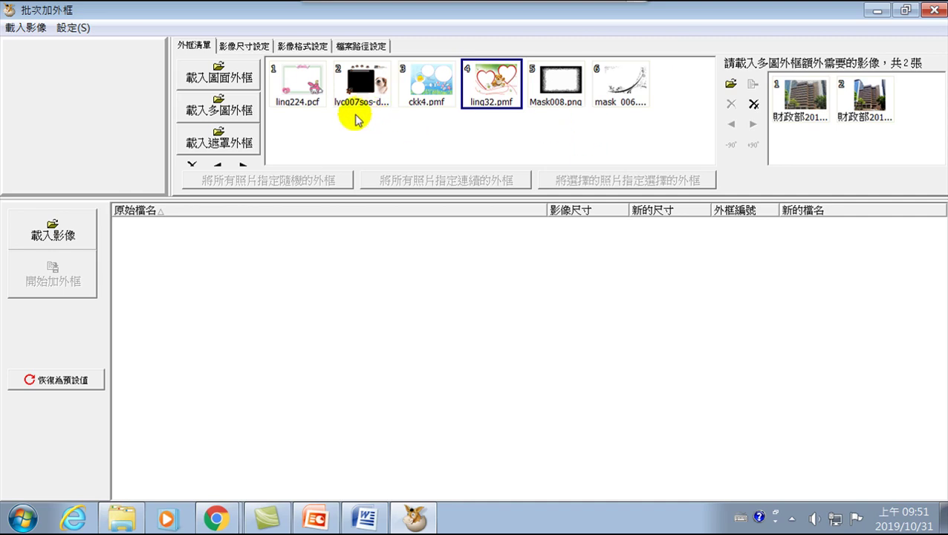
- Reopen 批次功能 > 批次加外框 in PhotoCap
{"action": "left_click", "coordinate": [935, 10]}
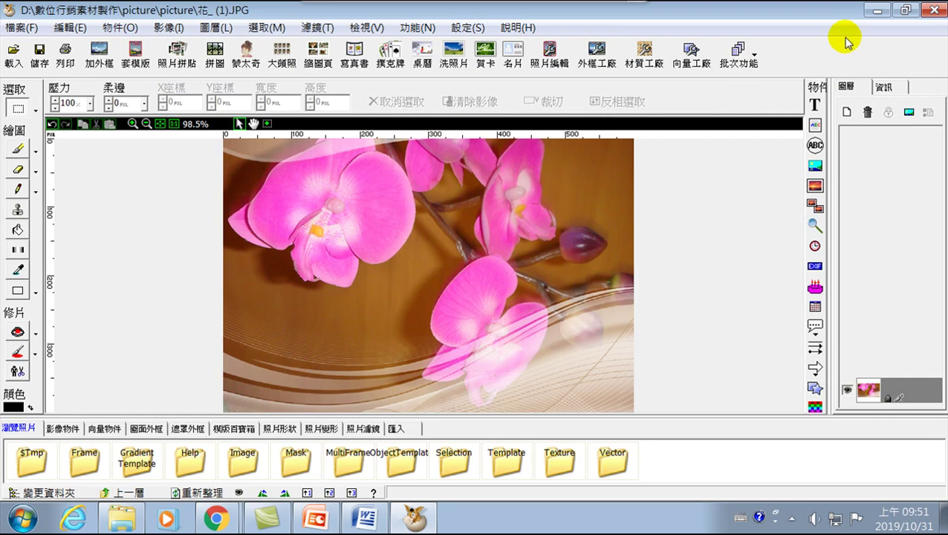
{"action": "left_click", "coordinate": [738, 55]}
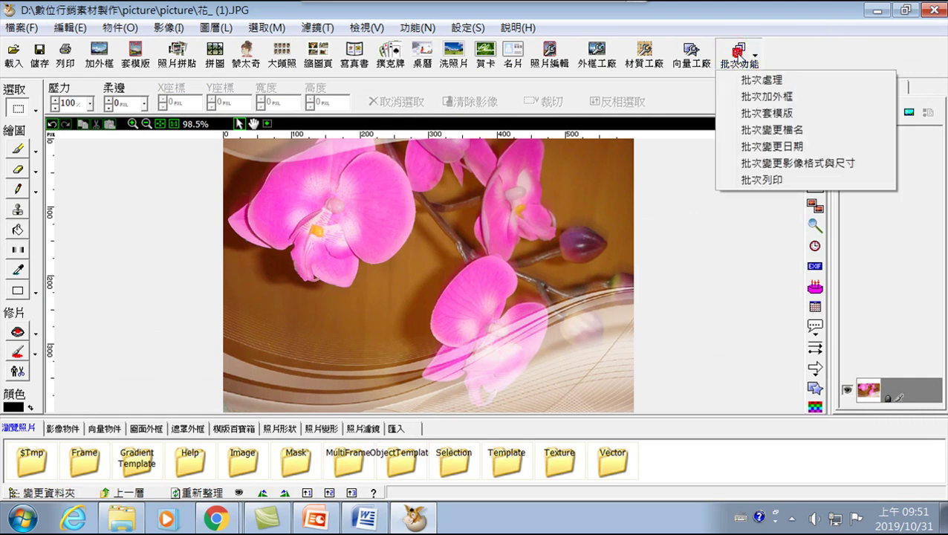
{"action": "left_click", "coordinate": [765, 97]}
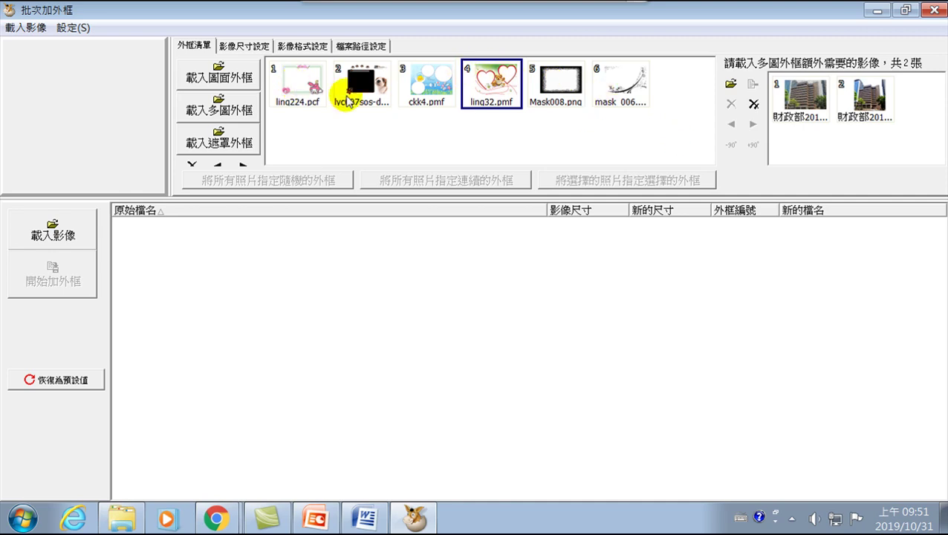
- Delete all six frames and both extra images, then close the window
{"action": "left_click", "coordinate": [292, 83]}
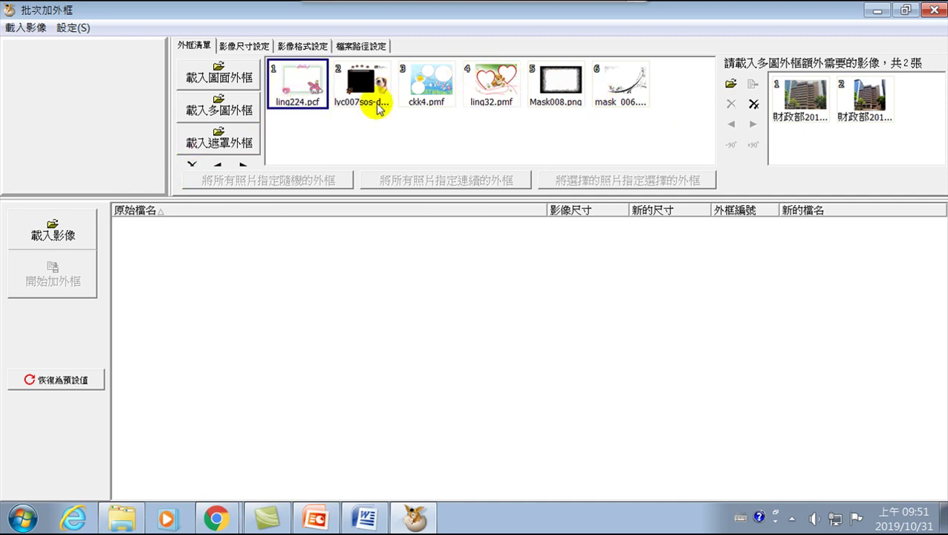
{"action": "left_click", "coordinate": [618, 87], "text": "shift"}
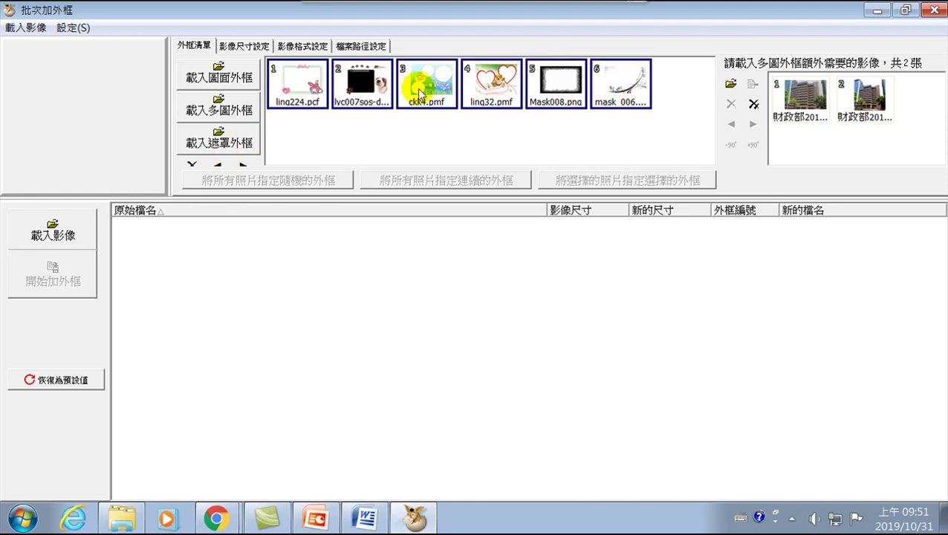
{"action": "left_click", "coordinate": [191, 163]}
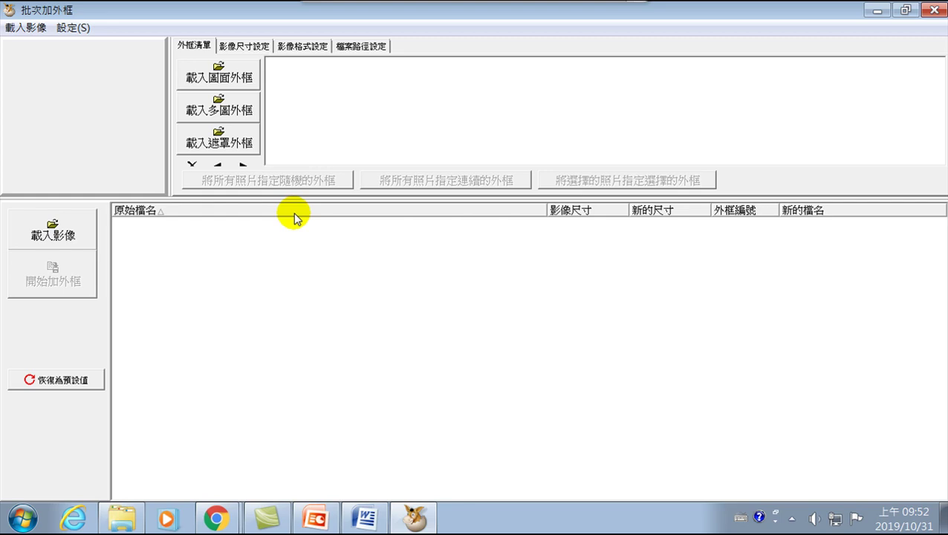
{"action": "left_click", "coordinate": [932, 9]}
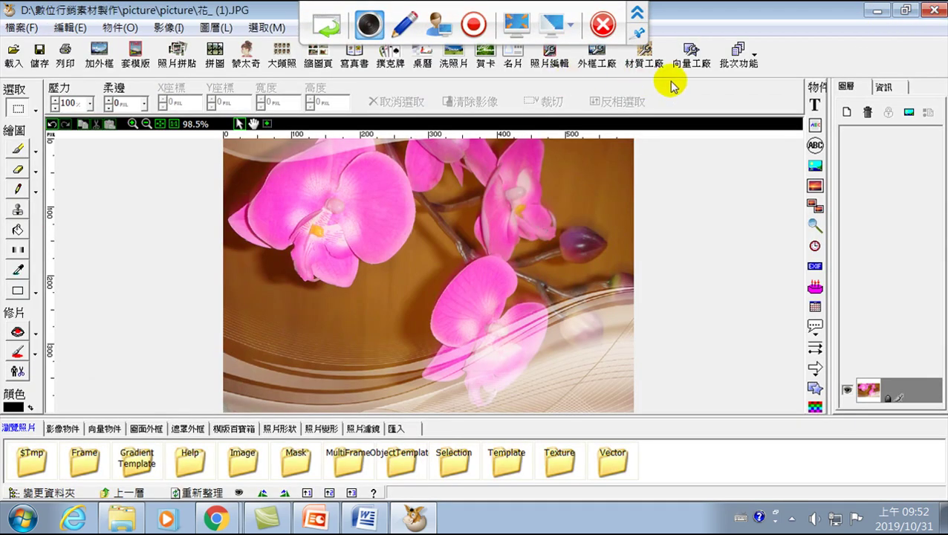
- Open the 套模版 template window for the orchid photo
{"action": "left_click", "coordinate": [740, 65]}
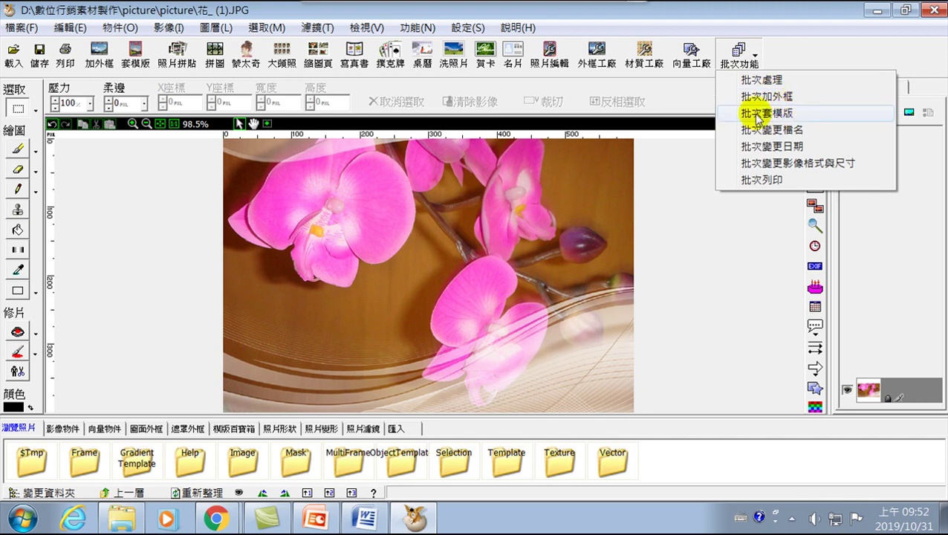
{"action": "left_click", "coordinate": [136, 53]}
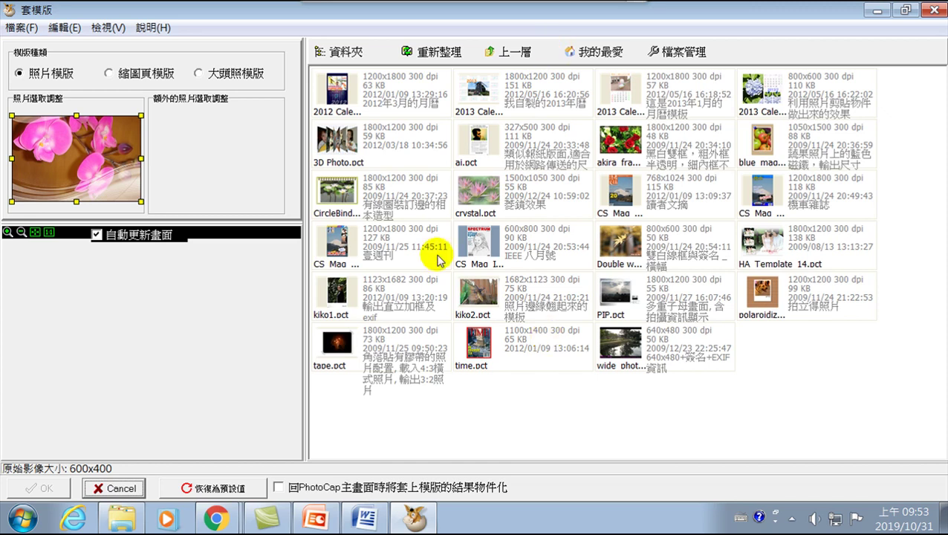
- Close 套模版 and open 批次套模版's 載入模版 > 照片模版(X) chooser
{"action": "left_click", "coordinate": [934, 10]}
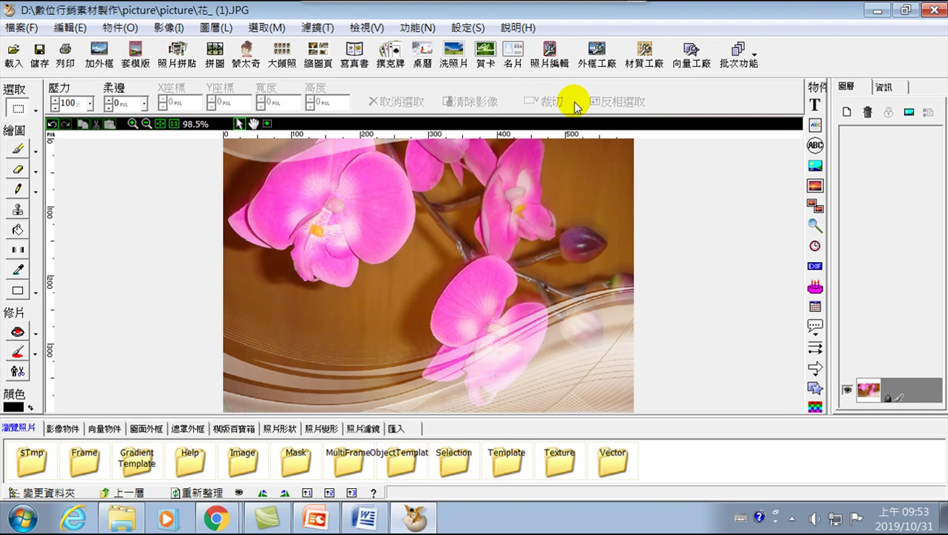
{"action": "left_click", "coordinate": [738, 54]}
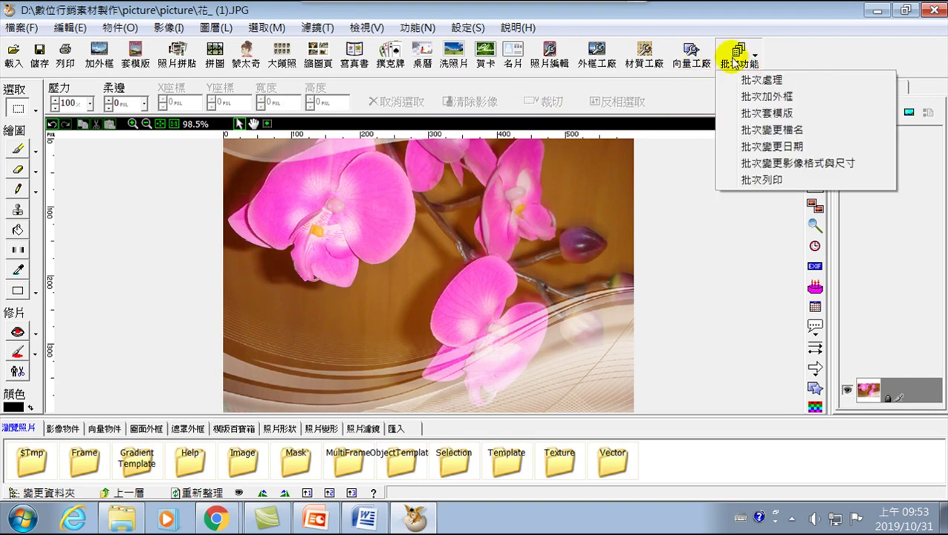
{"action": "left_click", "coordinate": [749, 112]}
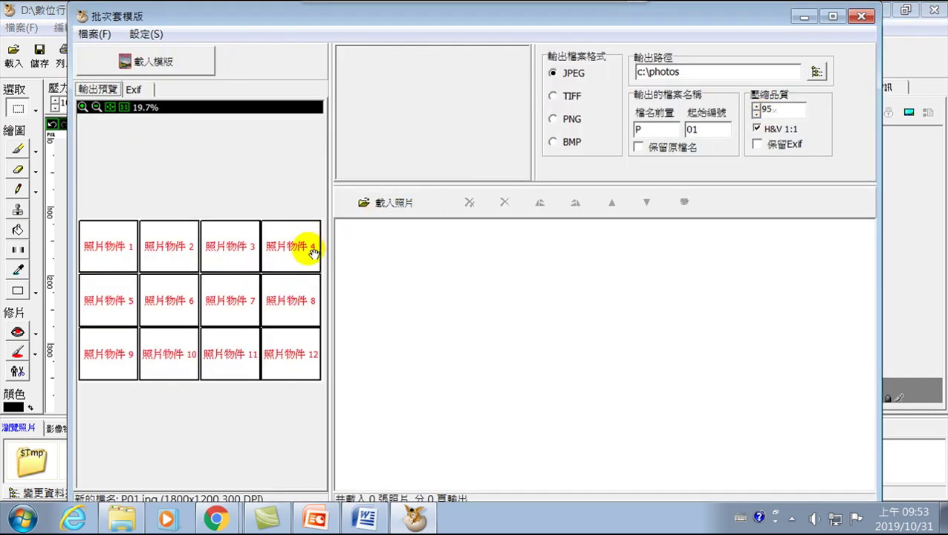
{"action": "left_click", "coordinate": [155, 63]}
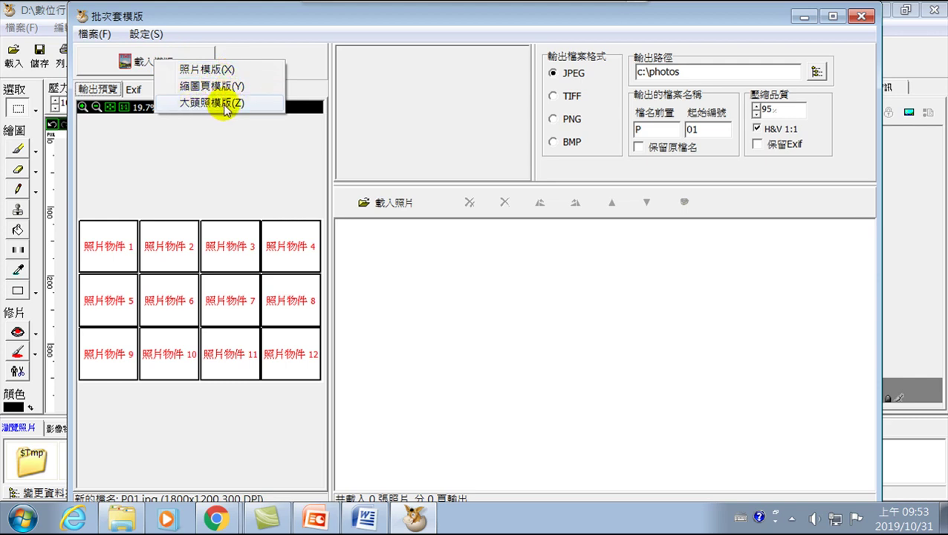
{"action": "left_click", "coordinate": [197, 70]}
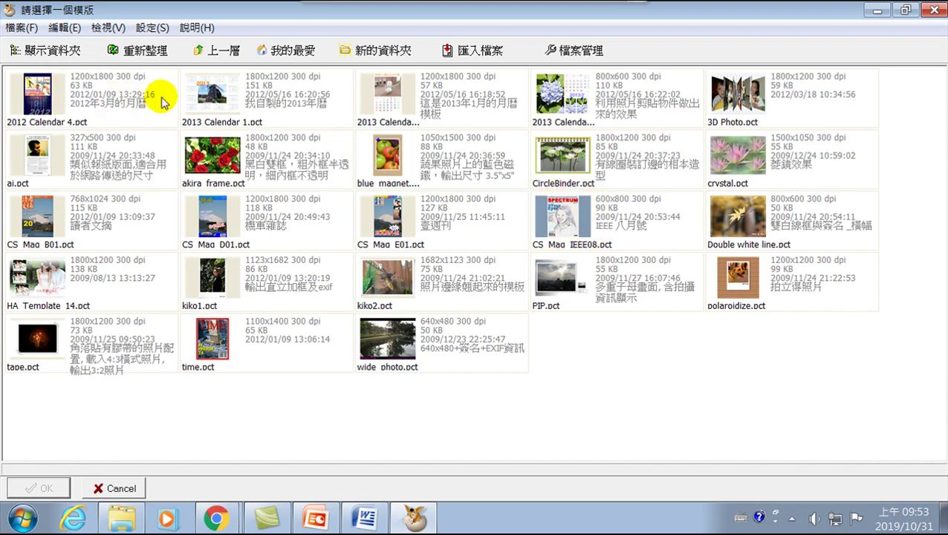
- Preview templates: 2012 Calendar 4, 2013 Calendar 1 and 2, time.pct, Double white line, crystal.pct
{"action": "left_click", "coordinate": [107, 99]}
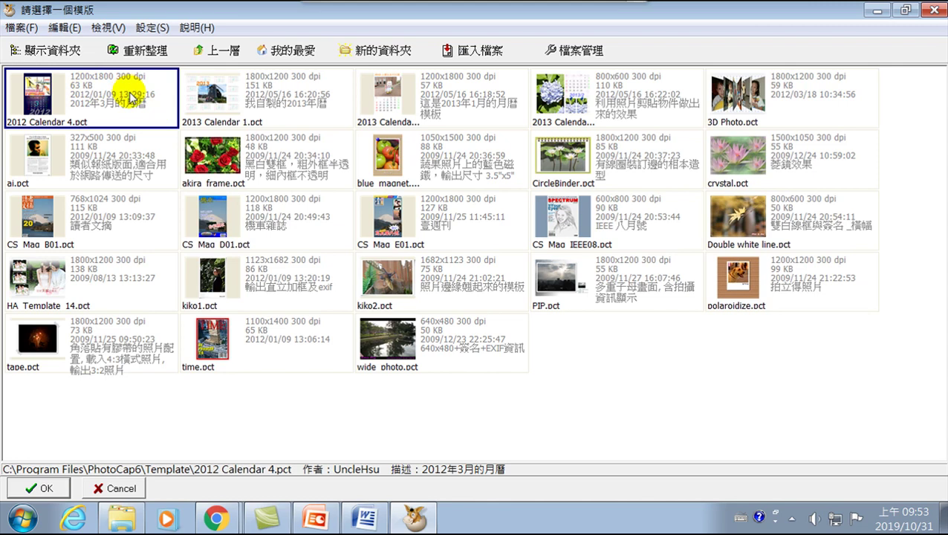
{"action": "left_click", "coordinate": [434, 95]}
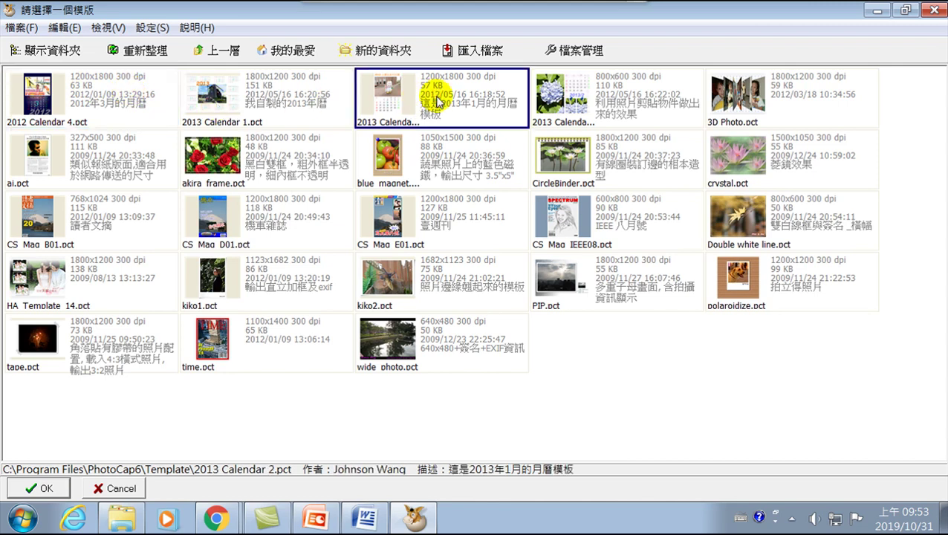
{"action": "left_click", "coordinate": [286, 108]}
{"action": "left_click", "coordinate": [112, 99]}
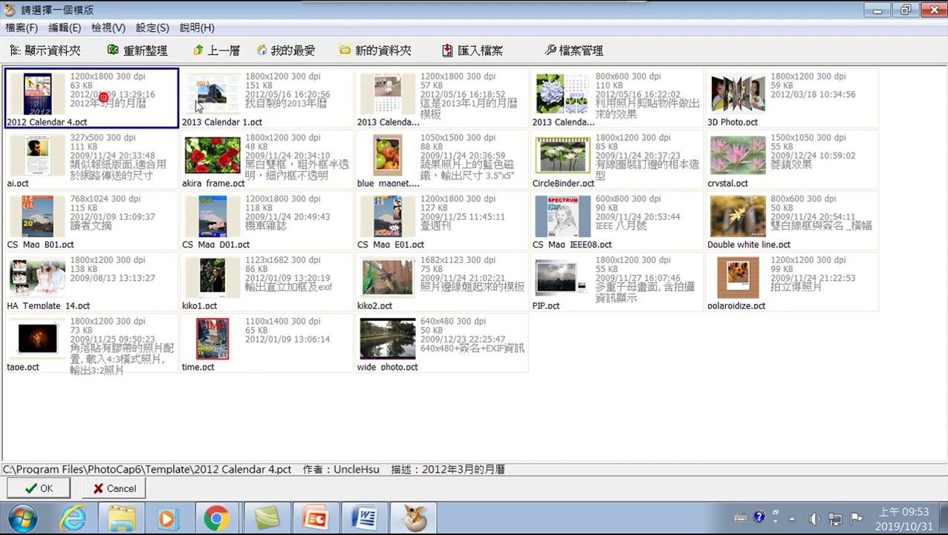
{"action": "left_click", "coordinate": [287, 105]}
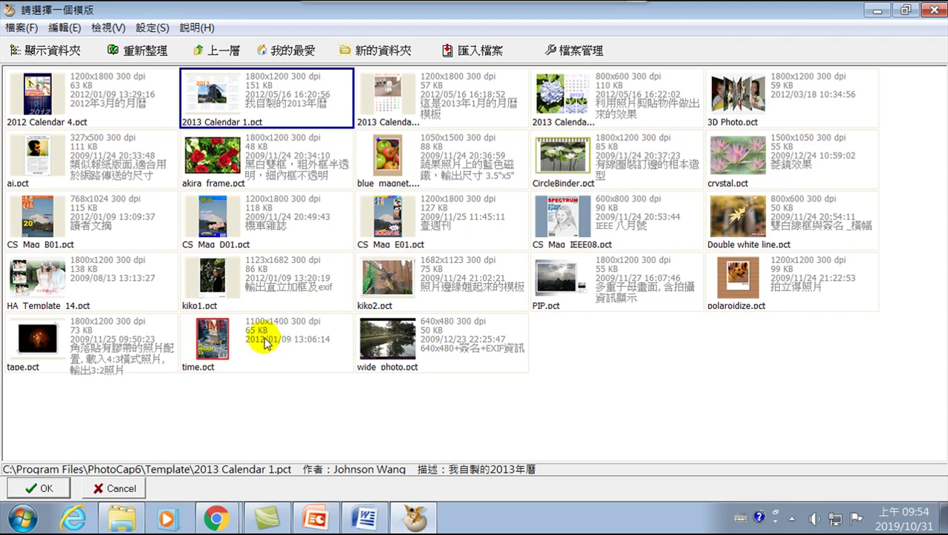
{"action": "left_click", "coordinate": [255, 334]}
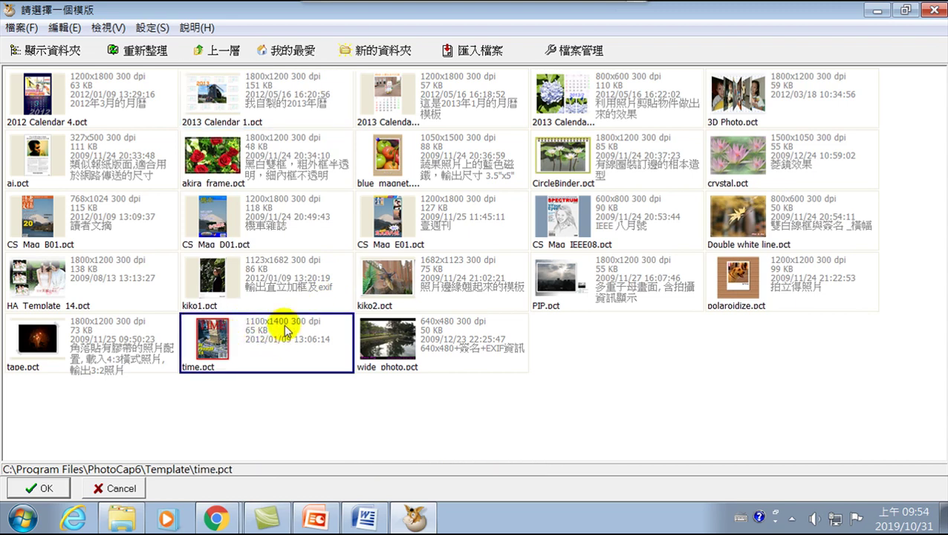
{"action": "left_click", "coordinate": [794, 233]}
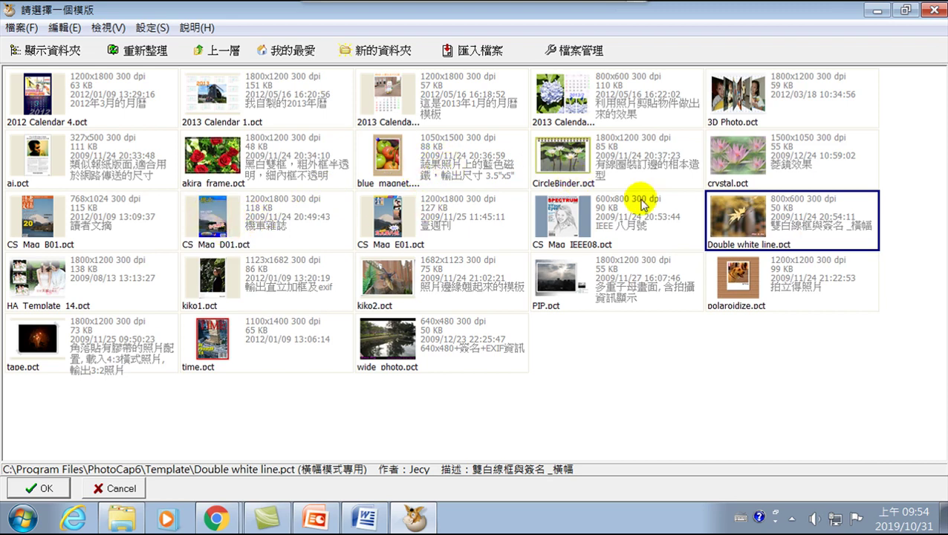
{"action": "left_click", "coordinate": [746, 164]}
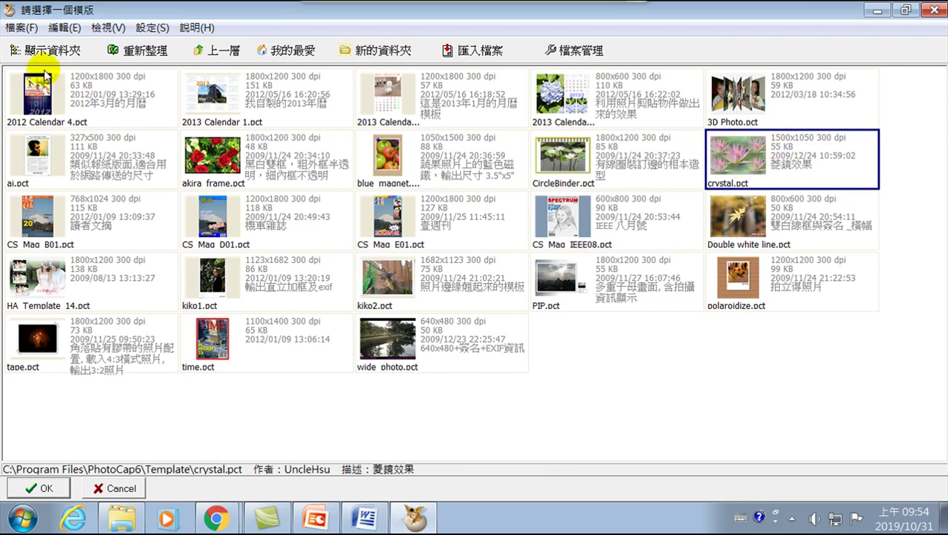
- Compare 2012 Calendar 4 with 2013 Calendar 1, then load 2012 Calendar 4.pct
{"action": "left_click", "coordinate": [95, 88]}
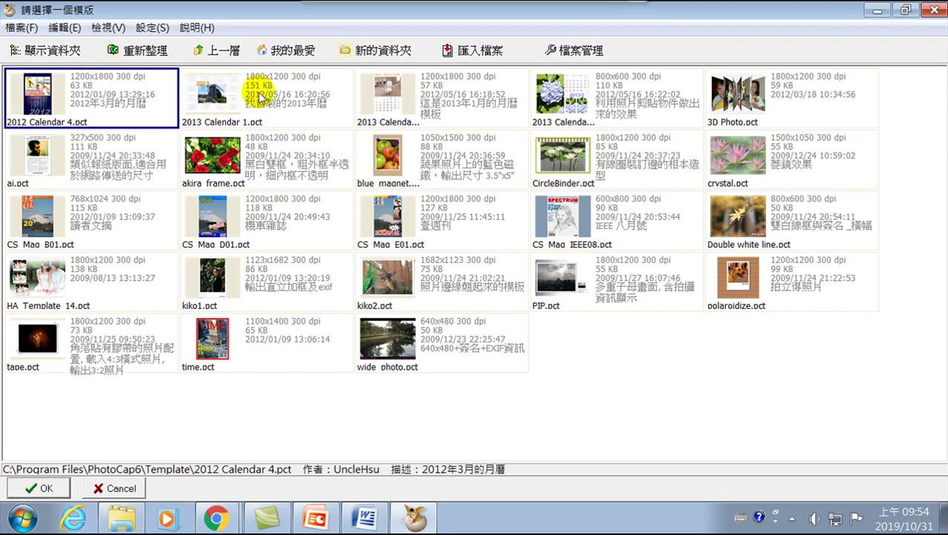
{"action": "left_click", "coordinate": [295, 91]}
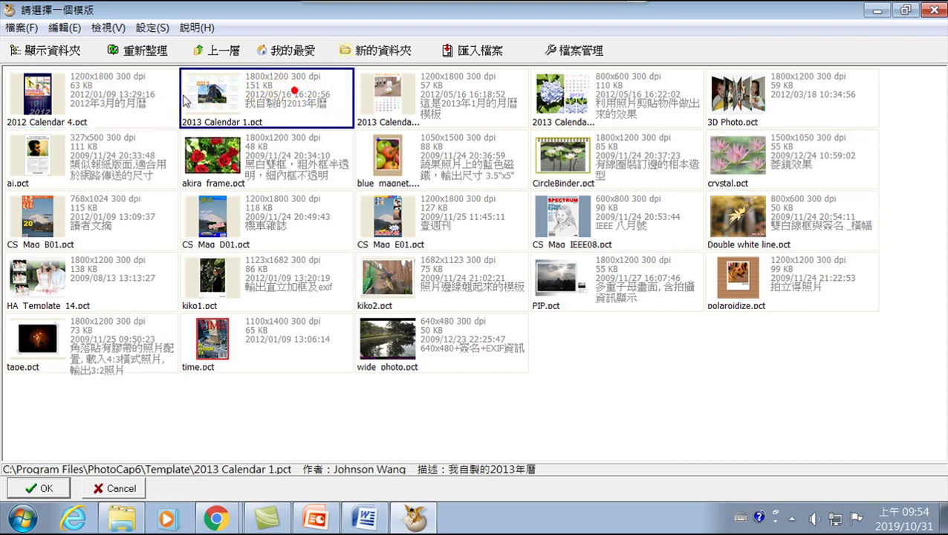
{"action": "left_click", "coordinate": [94, 102]}
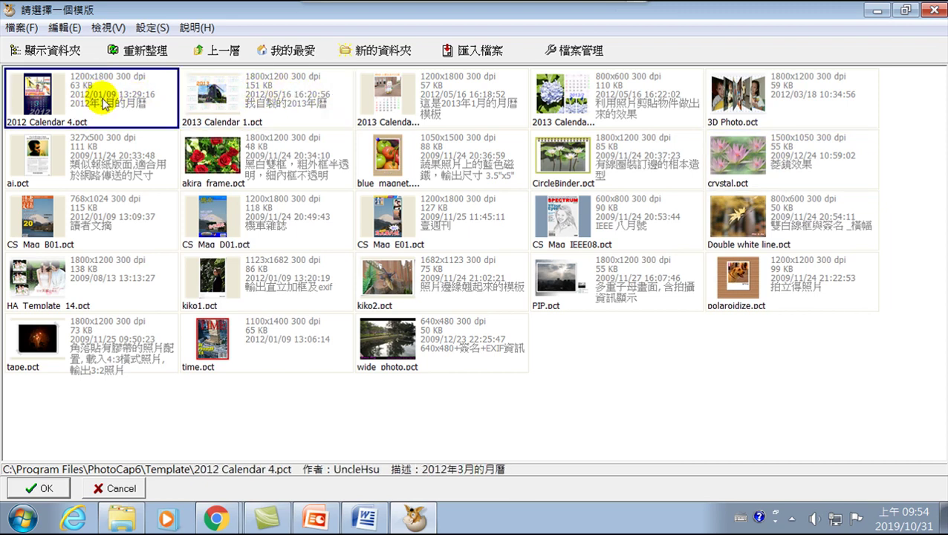
{"action": "left_click", "coordinate": [247, 108]}
{"action": "left_click", "coordinate": [142, 93]}
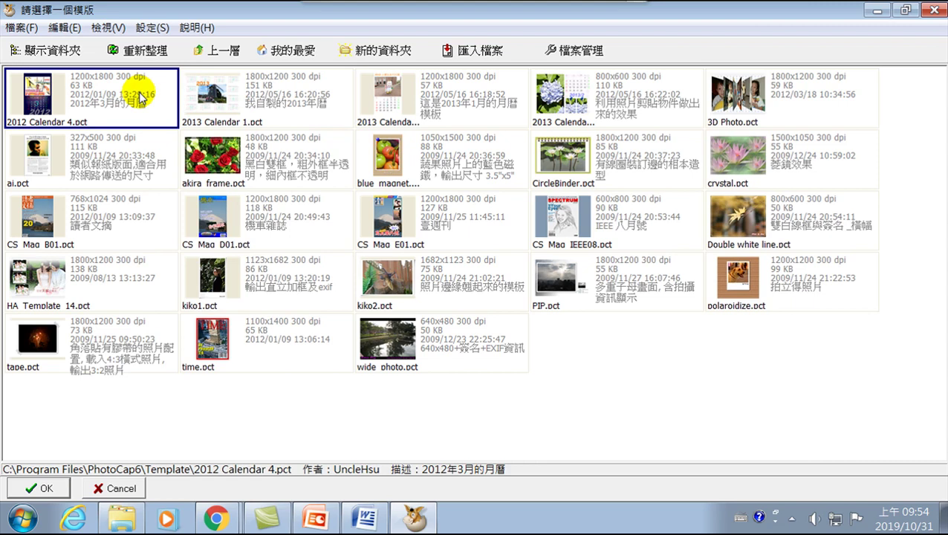
{"action": "left_click", "coordinate": [229, 96]}
{"action": "left_click", "coordinate": [130, 95]}
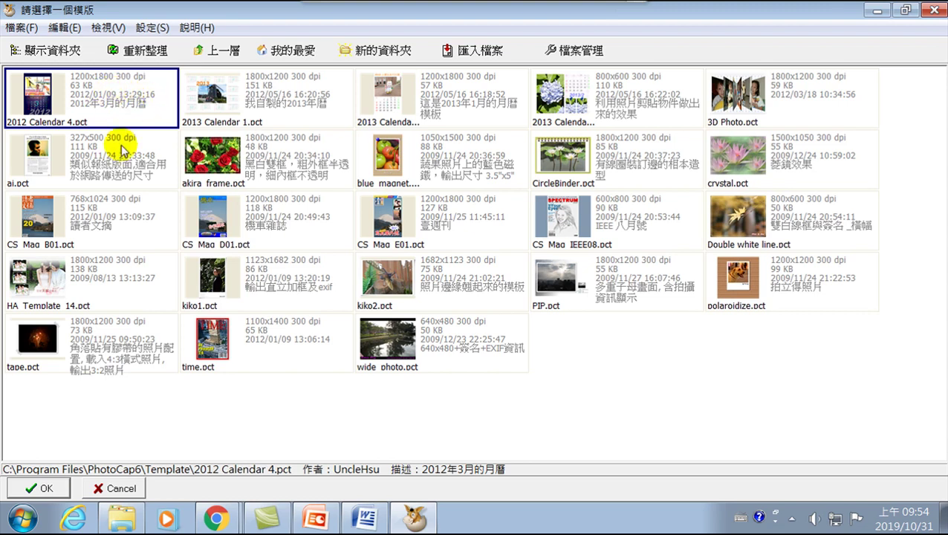
{"action": "left_click", "coordinate": [35, 487]}
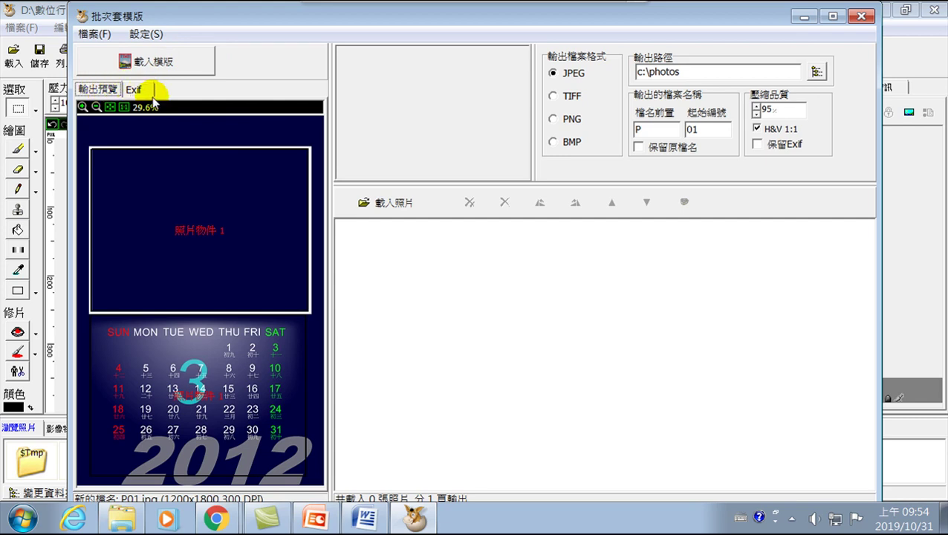
{"action": "left_click", "coordinate": [388, 212]}
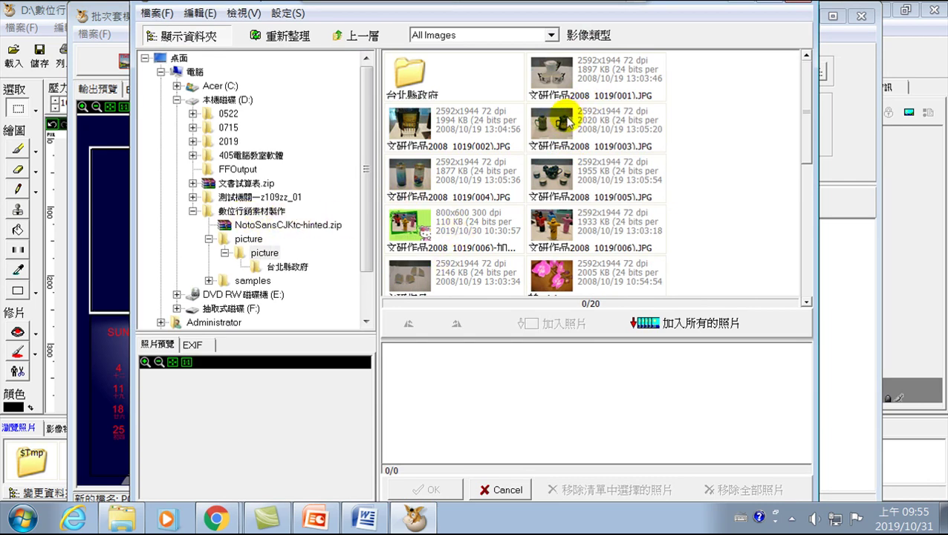
{"action": "left_click", "coordinate": [560, 71]}
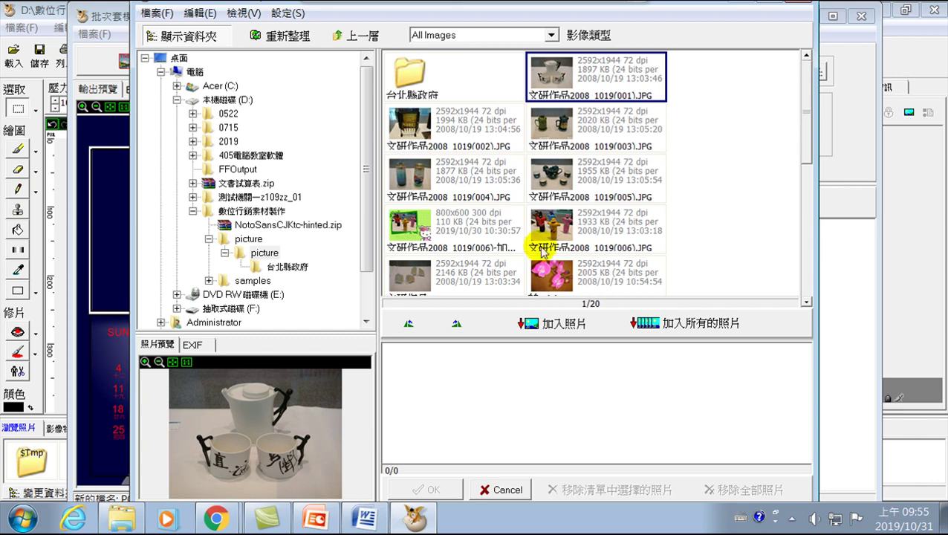
{"action": "scroll", "coordinate": [531, 231], "scroll_direction": "down", "scroll_amount": 1}
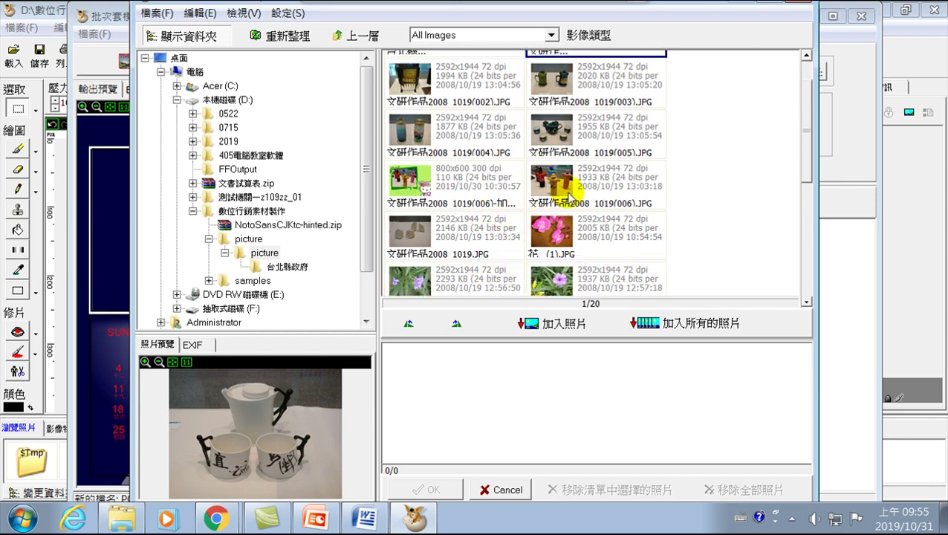
{"action": "scroll", "coordinate": [558, 251], "scroll_direction": "down", "scroll_amount": 1}
{"action": "left_click", "coordinate": [559, 243], "text": "shift"}
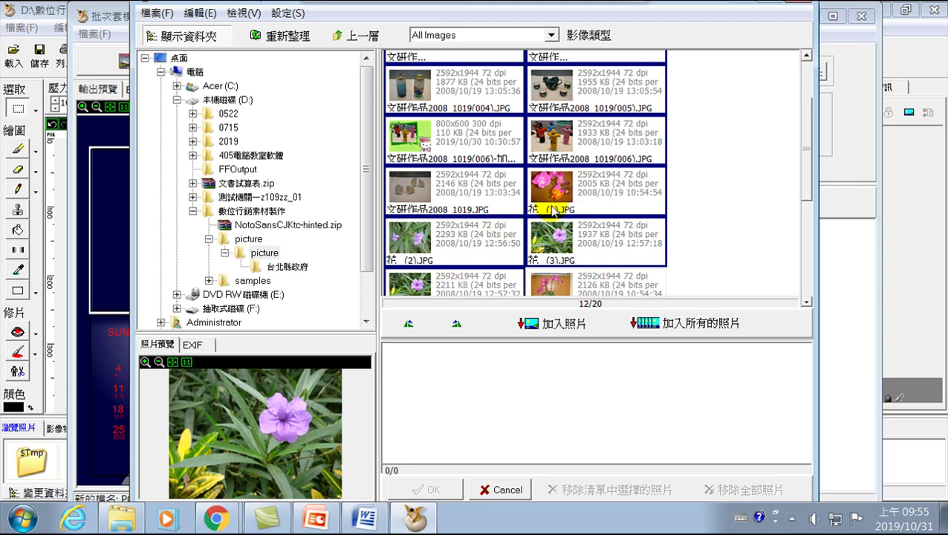
{"action": "left_click", "coordinate": [554, 324]}
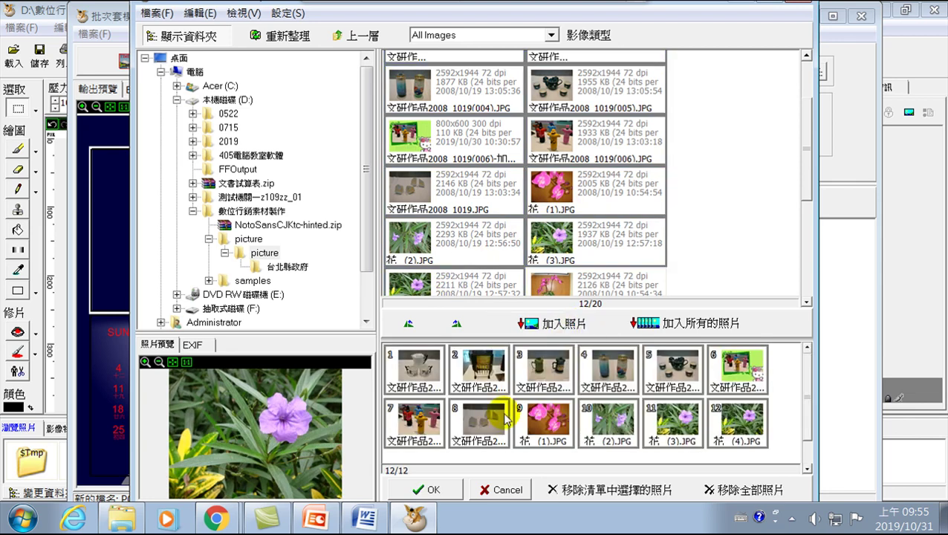
{"action": "left_click", "coordinate": [432, 490]}
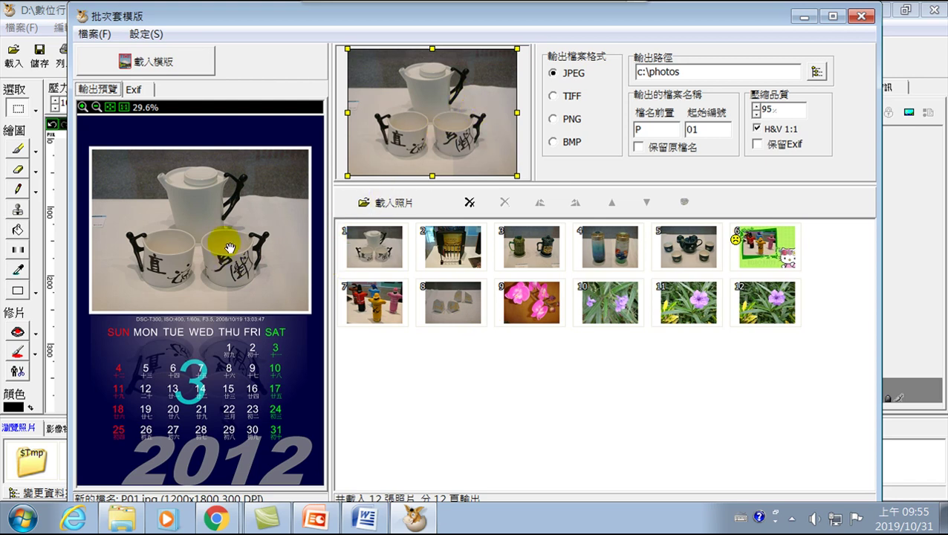
- Preview the teapot, photo 2 and the two-mug photo on the calendar
{"action": "left_click", "coordinate": [451, 239]}
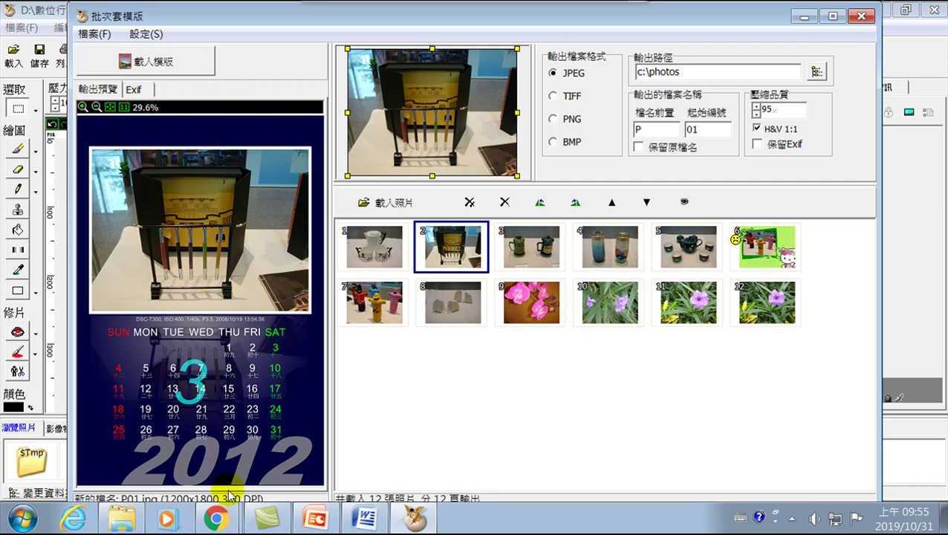
{"action": "left_click", "coordinate": [360, 260]}
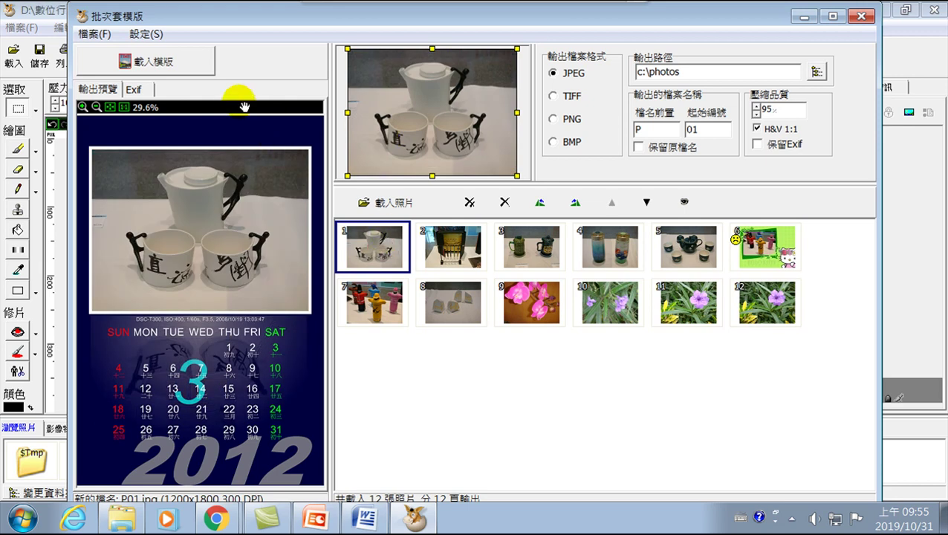
{"action": "left_click", "coordinate": [444, 242]}
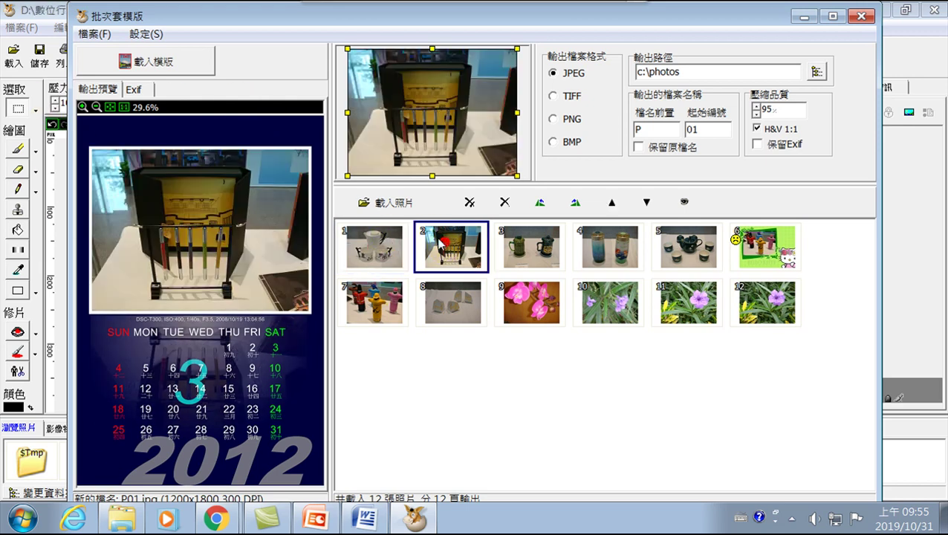
{"action": "left_click", "coordinate": [528, 243]}
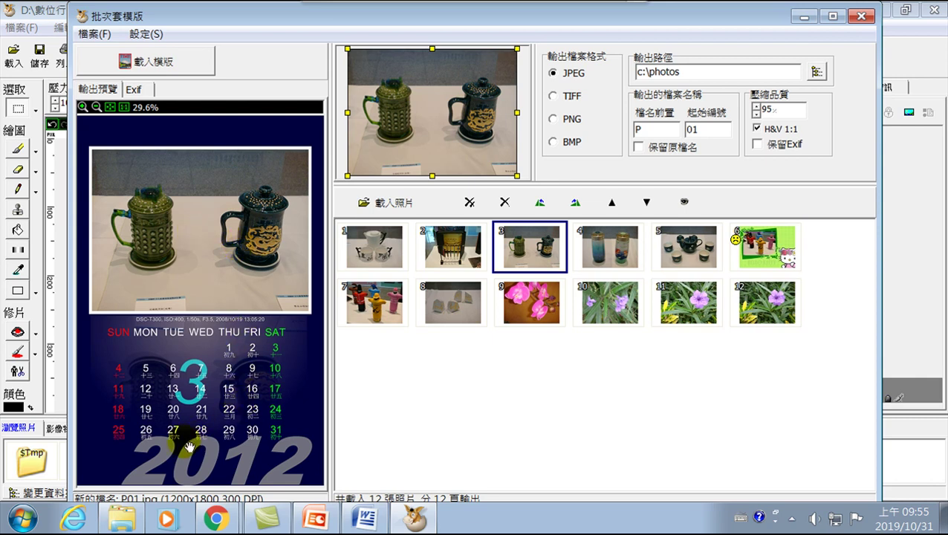
{"action": "left_click", "coordinate": [199, 381]}
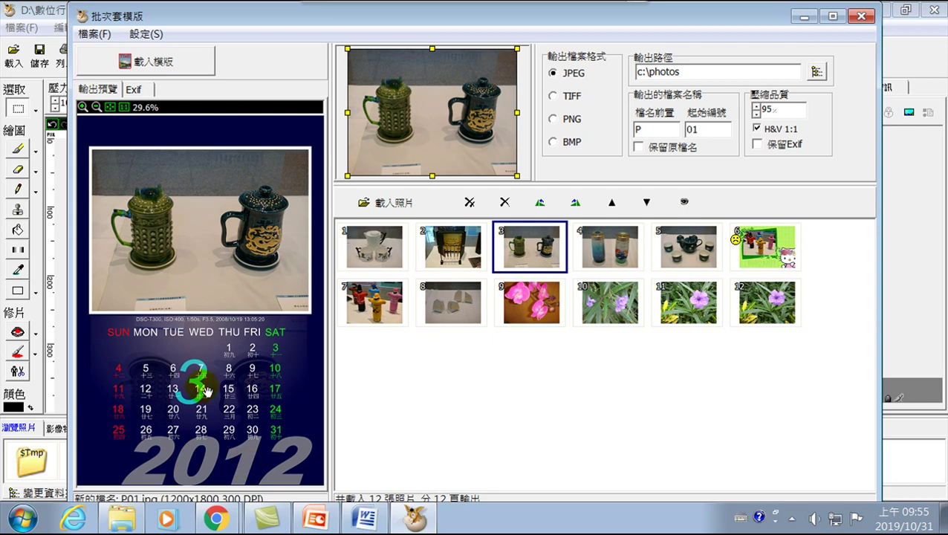
{"action": "left_click", "coordinate": [213, 410]}
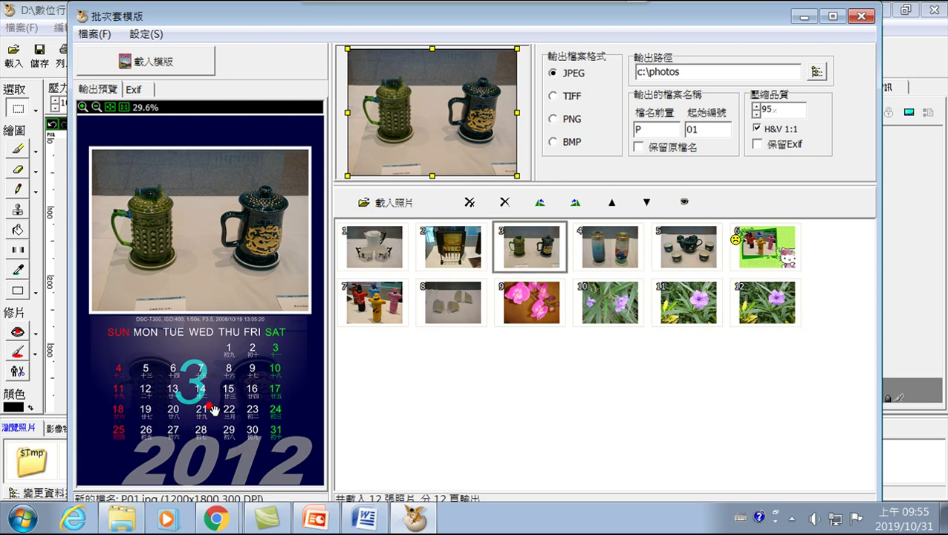
{"action": "left_click", "coordinate": [205, 389]}
- Preview photos 4 through 10, including the bottles, Hello Kitty, pink orchid and purple flower
{"action": "left_click", "coordinate": [604, 235]}
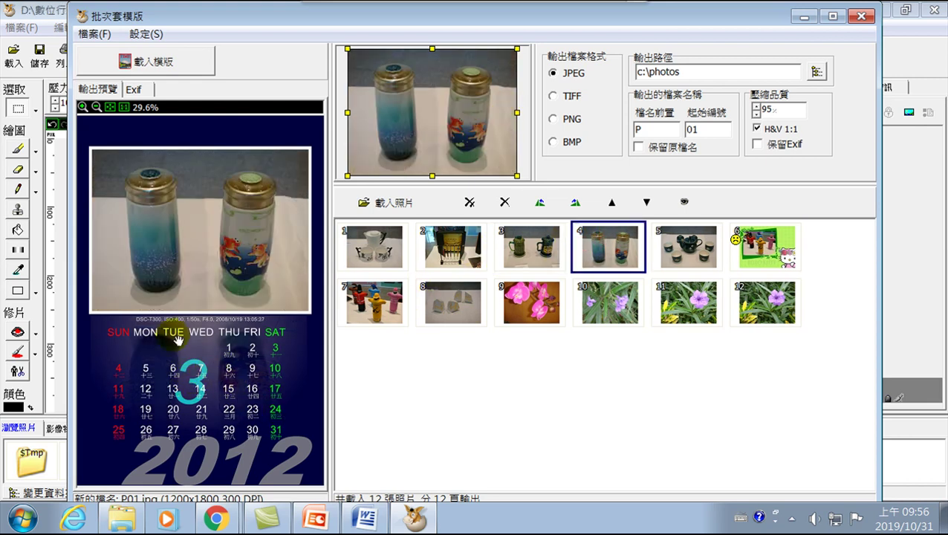
{"action": "left_click", "coordinate": [753, 237]}
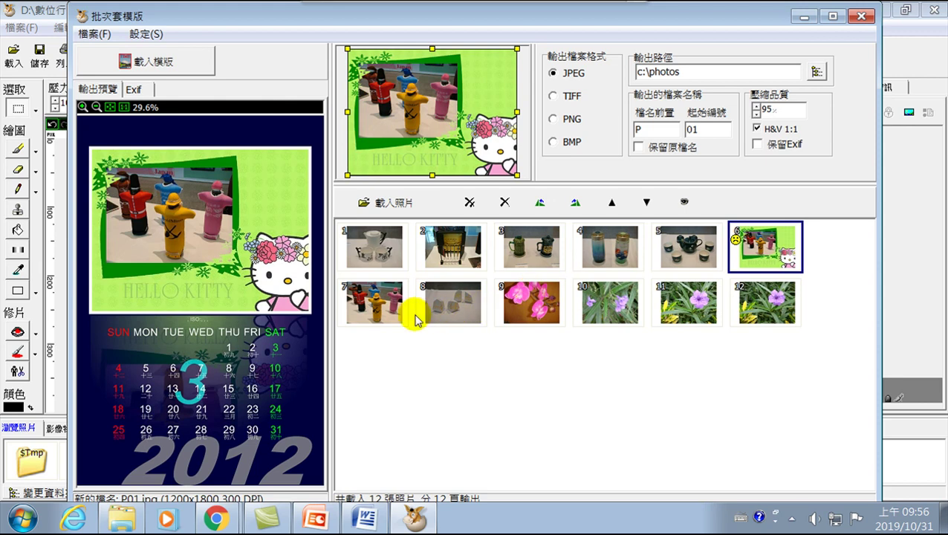
{"action": "left_click", "coordinate": [384, 305]}
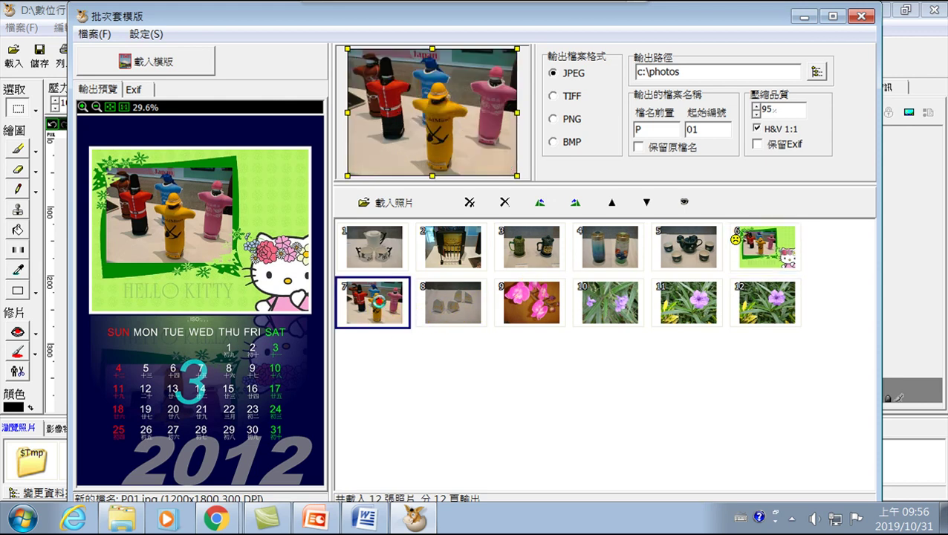
{"action": "left_click", "coordinate": [455, 304]}
{"action": "left_click", "coordinate": [524, 301]}
{"action": "left_click", "coordinate": [609, 313]}
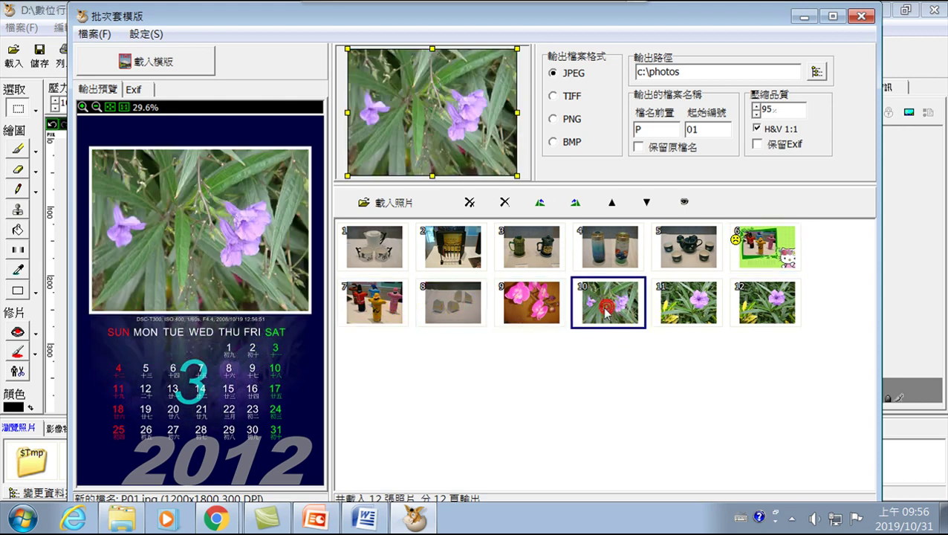
- Check the photo's Exif data, return to the calendar preview, and maximize the batch window
{"action": "left_click", "coordinate": [134, 90]}
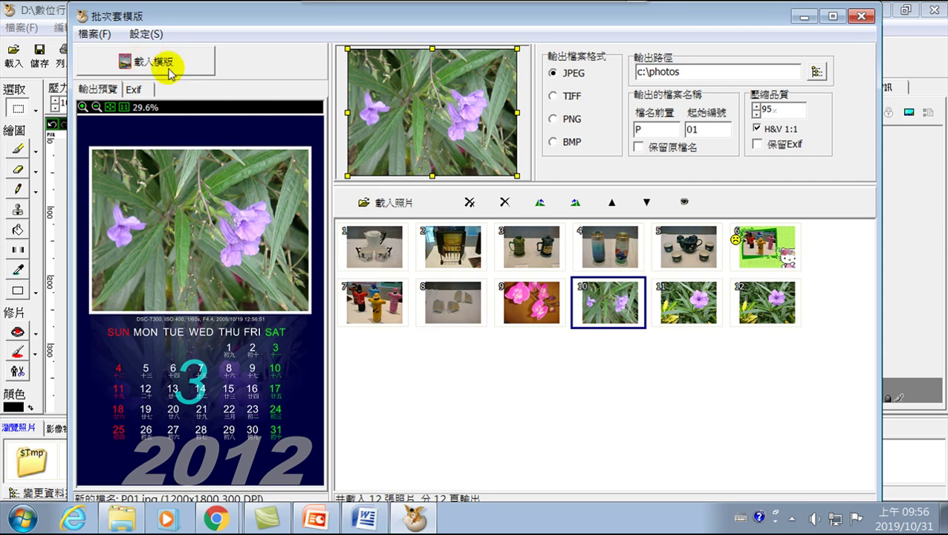
{"action": "left_click", "coordinate": [137, 90]}
{"action": "left_click", "coordinate": [93, 90]}
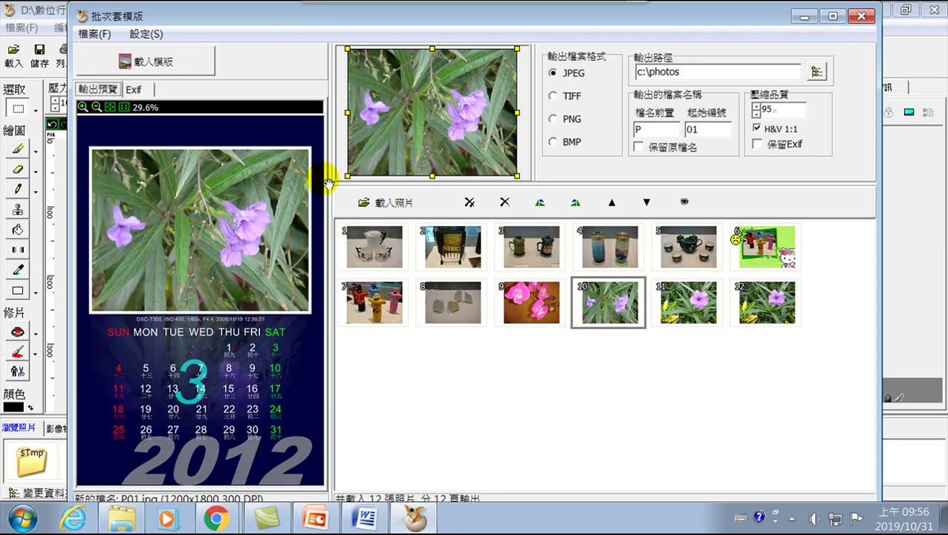
{"action": "left_click", "coordinate": [385, 446]}
{"action": "left_click", "coordinate": [399, 434]}
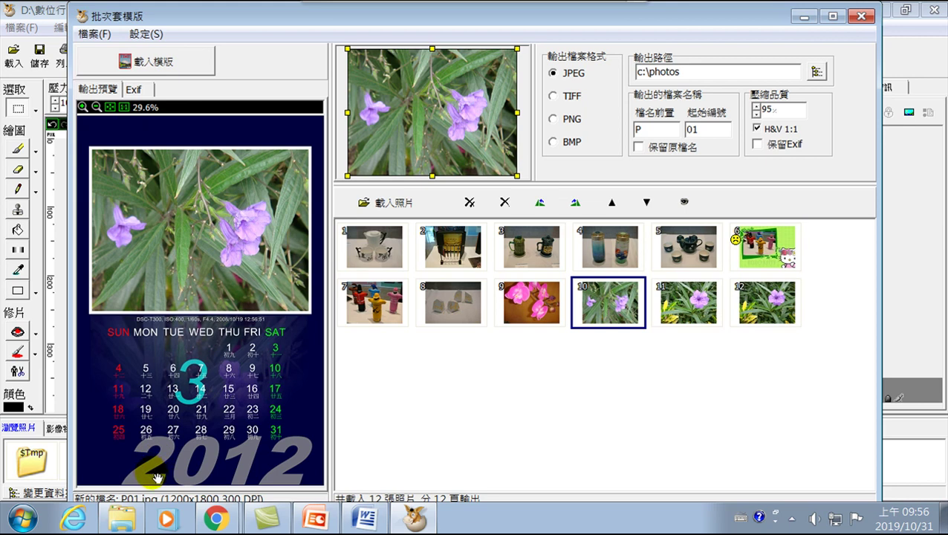
{"action": "left_click", "coordinate": [832, 16]}
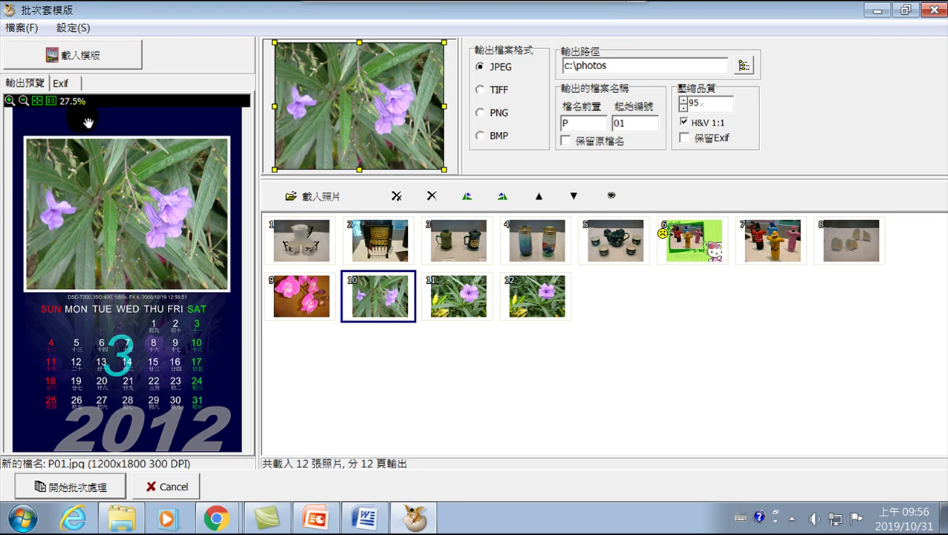
- Glance at photo 10's Exif data, then select the teapot photo for cropping
{"action": "left_click", "coordinate": [62, 83]}
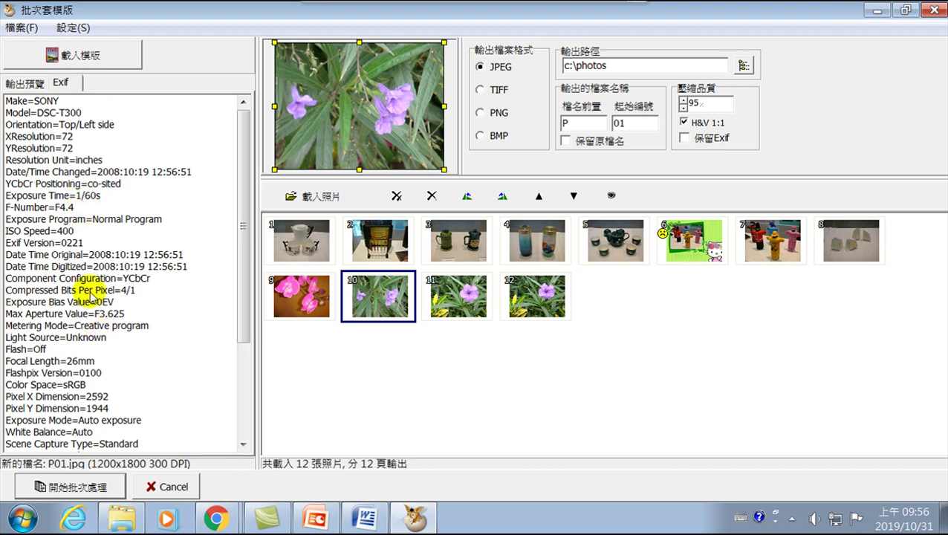
{"action": "left_click", "coordinate": [27, 83]}
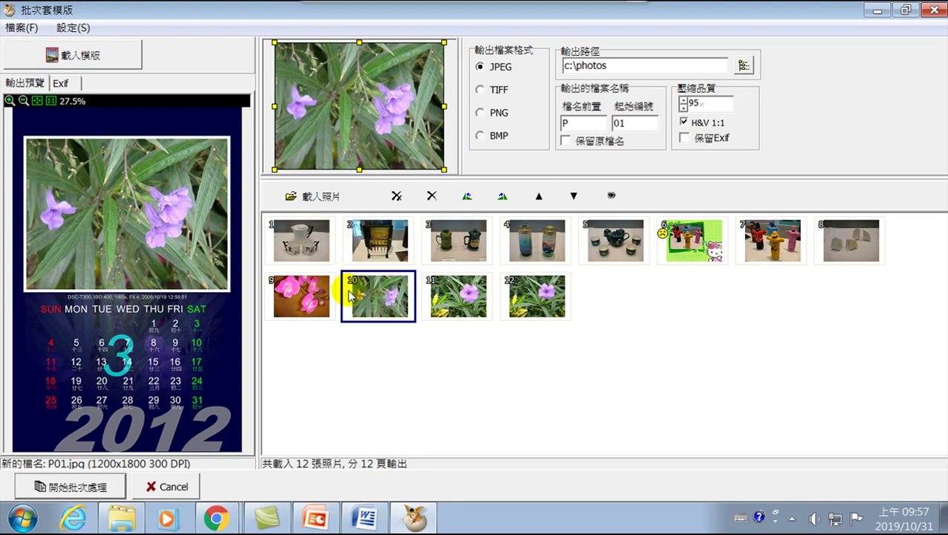
{"action": "left_click", "coordinate": [318, 262]}
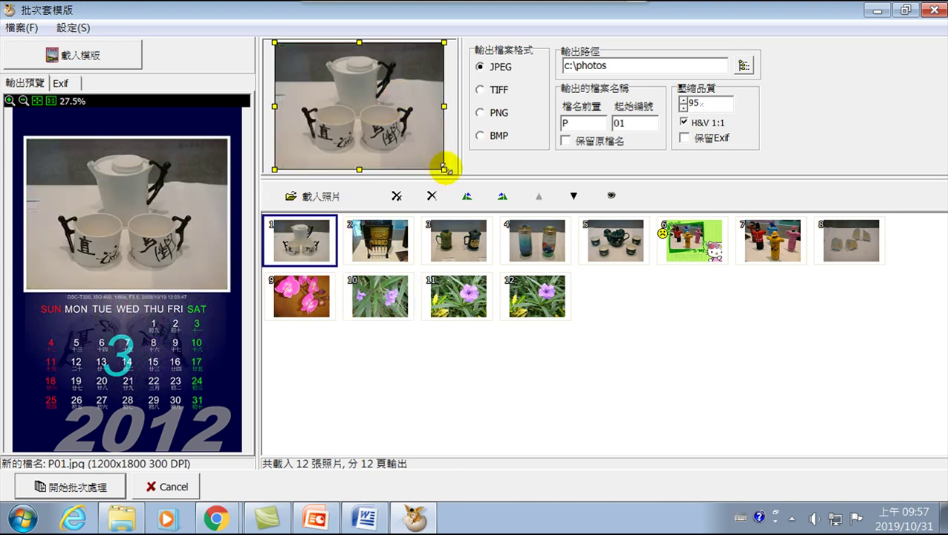
- Adjust the teapot photo's crop frame so the whole teapot sits above both cups
{"action": "left_click_drag", "start_coordinate": [360, 43], "coordinate": [360, 52]}
{"action": "left_click_drag", "start_coordinate": [283, 166], "coordinate": [297, 156]}
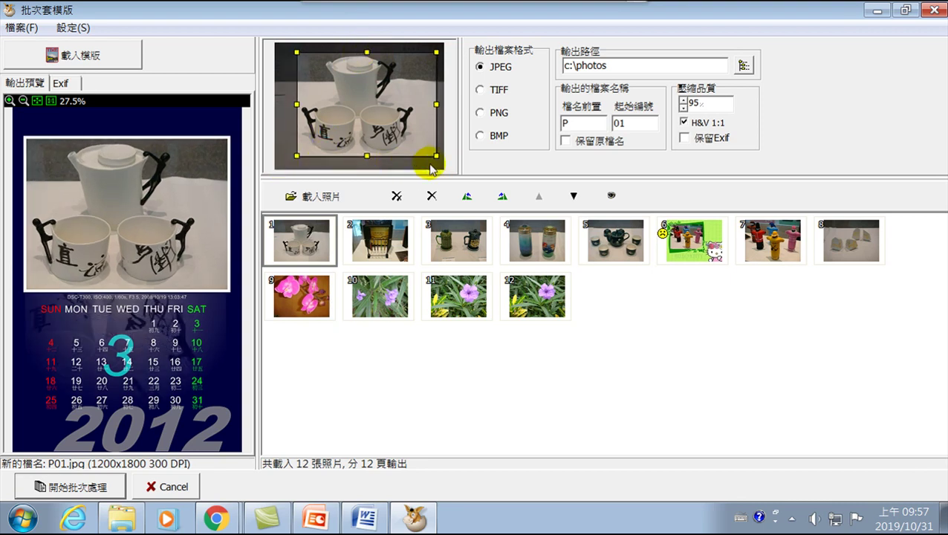
{"action": "mouse_move", "coordinate": [436, 155]}
{"action": "left_mouse_down"}
{"action": "mouse_move", "coordinate": [413, 147]}
{"action": "mouse_move", "coordinate": [422, 145]}
{"action": "mouse_move", "coordinate": [421, 164]}
{"action": "left_mouse_up"}
{"action": "mouse_move", "coordinate": [295, 145]}
{"action": "left_mouse_down"}
{"action": "mouse_move", "coordinate": [296, 178]}
{"action": "mouse_move", "coordinate": [289, 162]}
{"action": "left_mouse_up"}
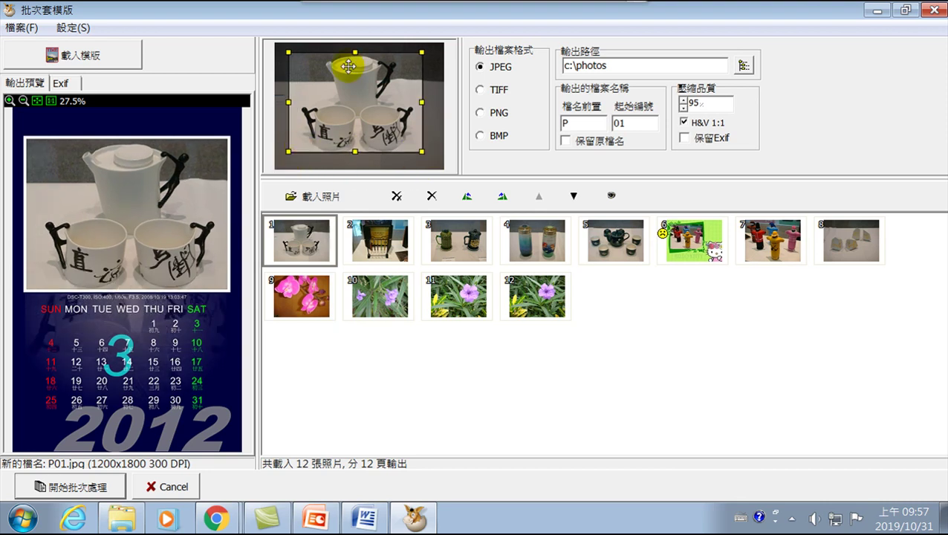
{"action": "mouse_move", "coordinate": [356, 53]}
{"action": "left_mouse_down"}
{"action": "mouse_move", "coordinate": [356, 72]}
{"action": "mouse_move", "coordinate": [357, 57]}
{"action": "left_mouse_up"}
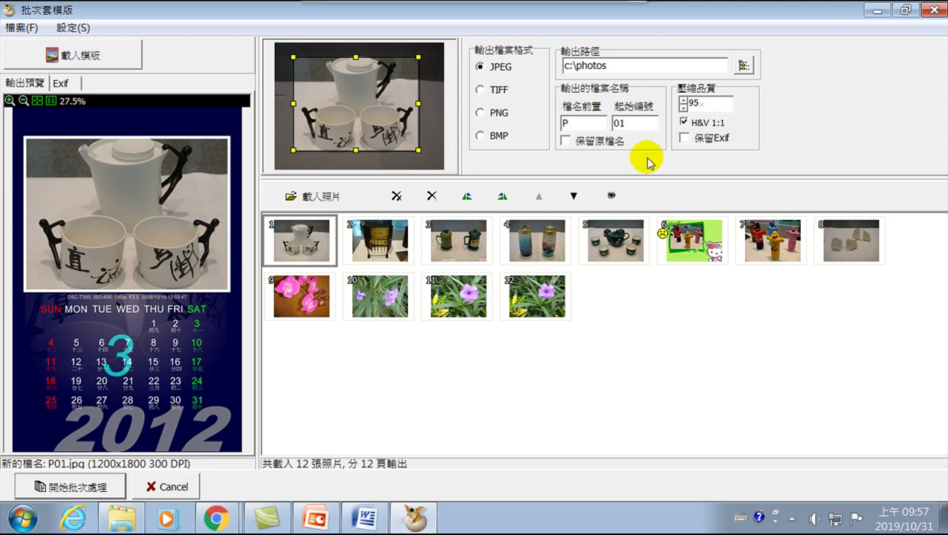
- Replace the file name prefix P with Canlender and turn off keeping Exif data
{"action": "double_click", "coordinate": [578, 127]}
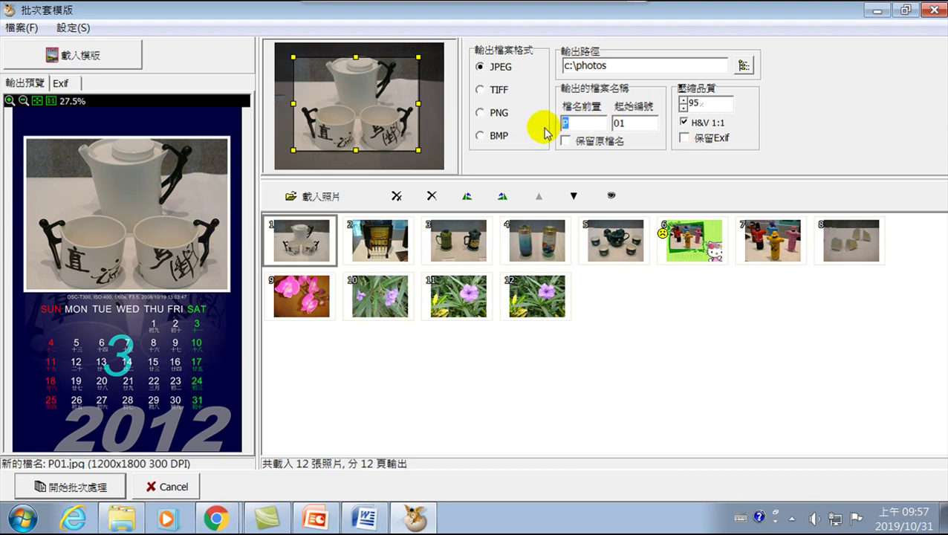
{"action": "type", "text": "Canlender"}
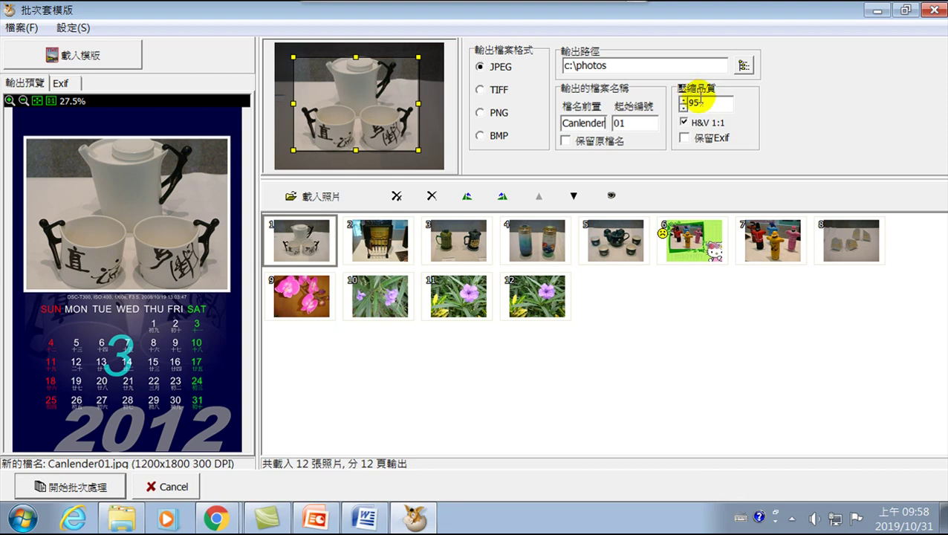
{"action": "left_click", "coordinate": [685, 139]}
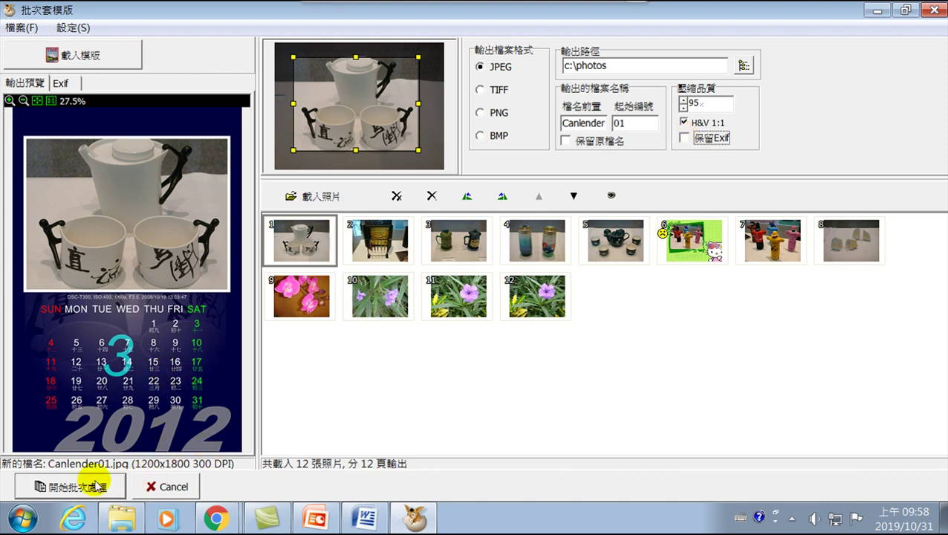
{"action": "left_click", "coordinate": [63, 82]}
{"action": "left_click_drag", "start_coordinate": [239, 222], "coordinate": [205, 128]}
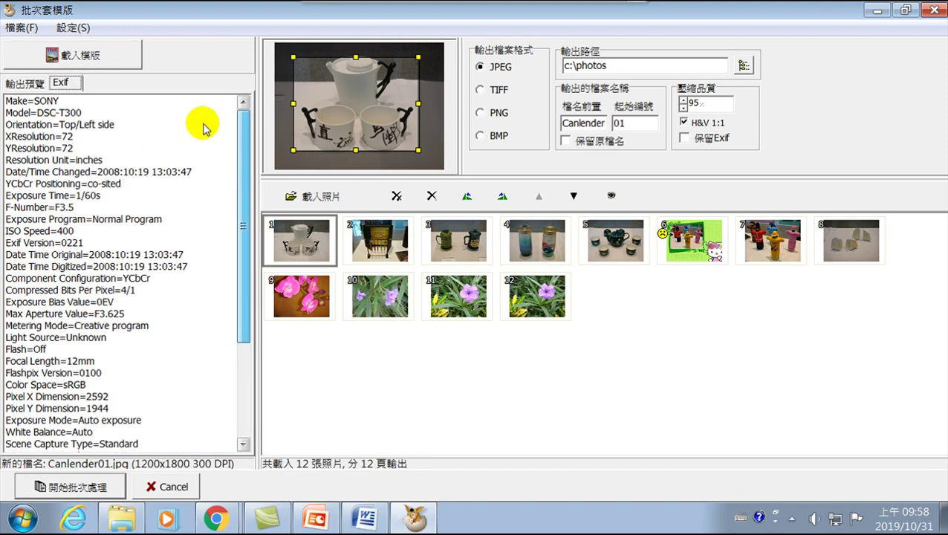
{"action": "left_click", "coordinate": [25, 83]}
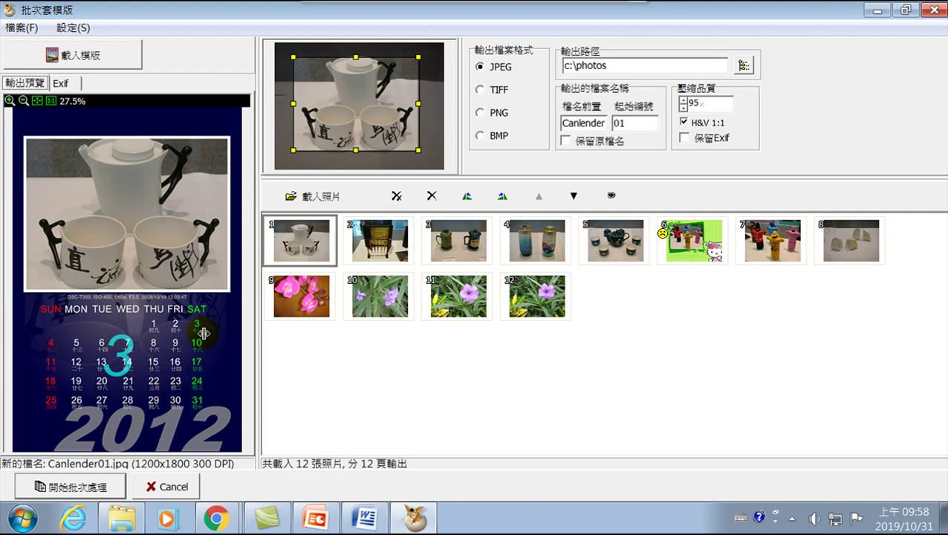
{"action": "left_click", "coordinate": [575, 197]}
{"action": "left_click", "coordinate": [535, 196]}
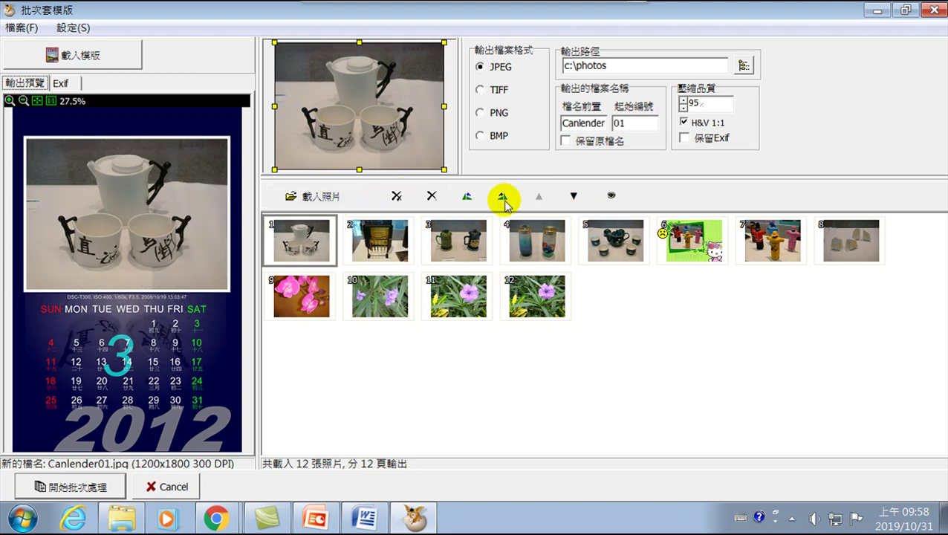
{"action": "left_click", "coordinate": [611, 197]}
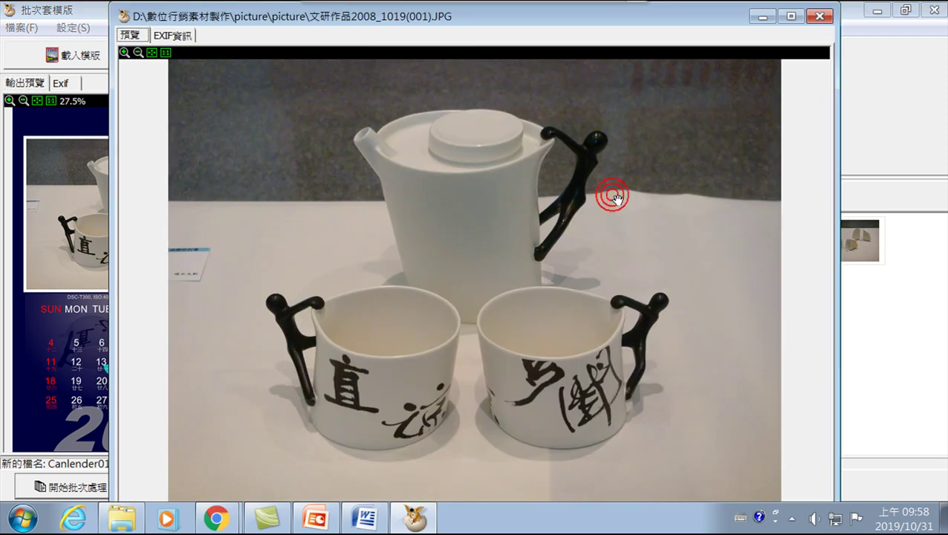
{"action": "left_click", "coordinate": [819, 15]}
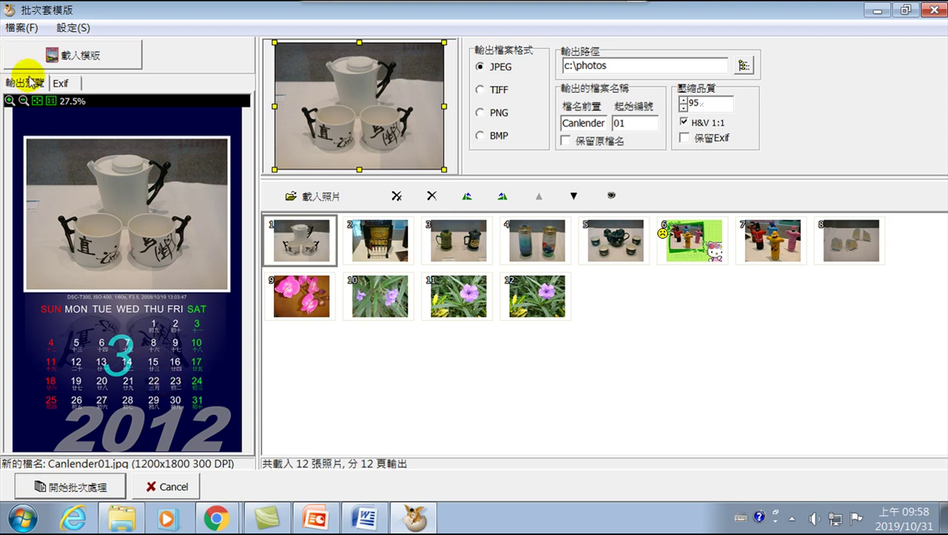
- Review the teapot photo's Exif entries (SONY DSC-T300, 2008:10:19 13:03:47), then cancel the batch job
{"action": "left_click", "coordinate": [62, 84]}
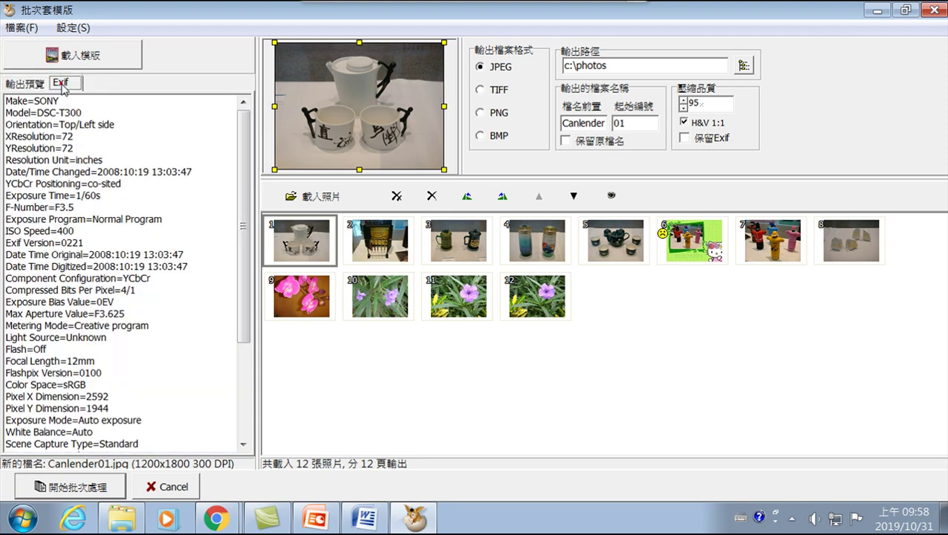
{"action": "left_click", "coordinate": [50, 125]}
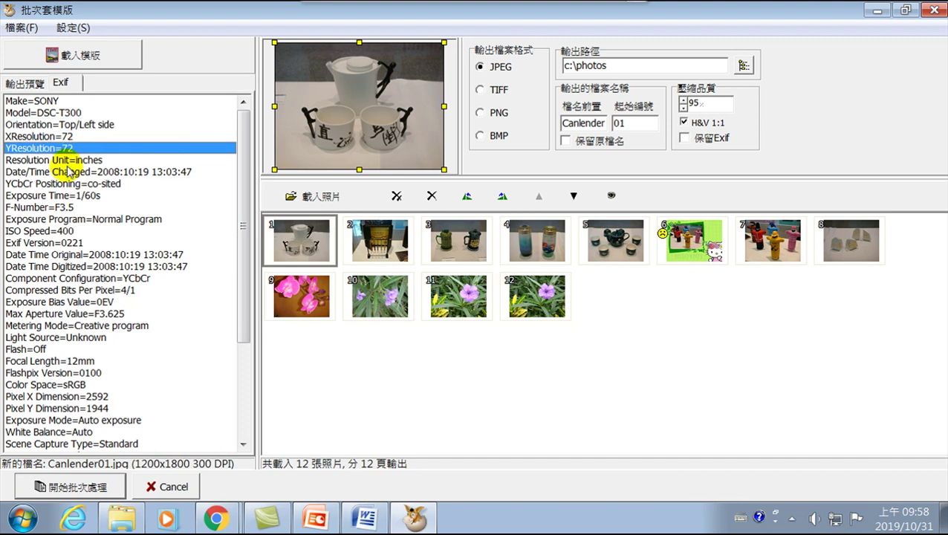
{"action": "scroll", "coordinate": [71, 182], "scroll_direction": "down", "scroll_amount": 4}
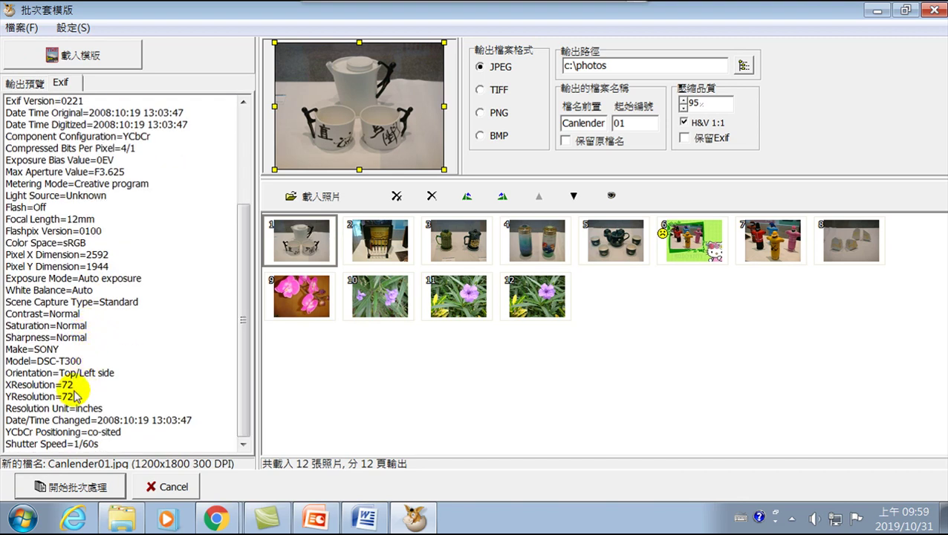
{"action": "left_click", "coordinate": [90, 444]}
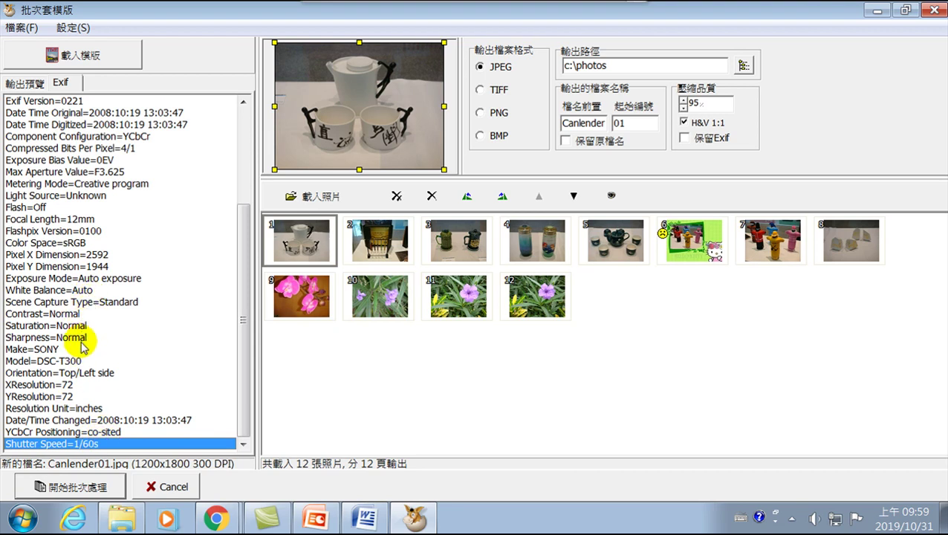
{"action": "scroll", "coordinate": [83, 346], "scroll_direction": "up", "scroll_amount": 4}
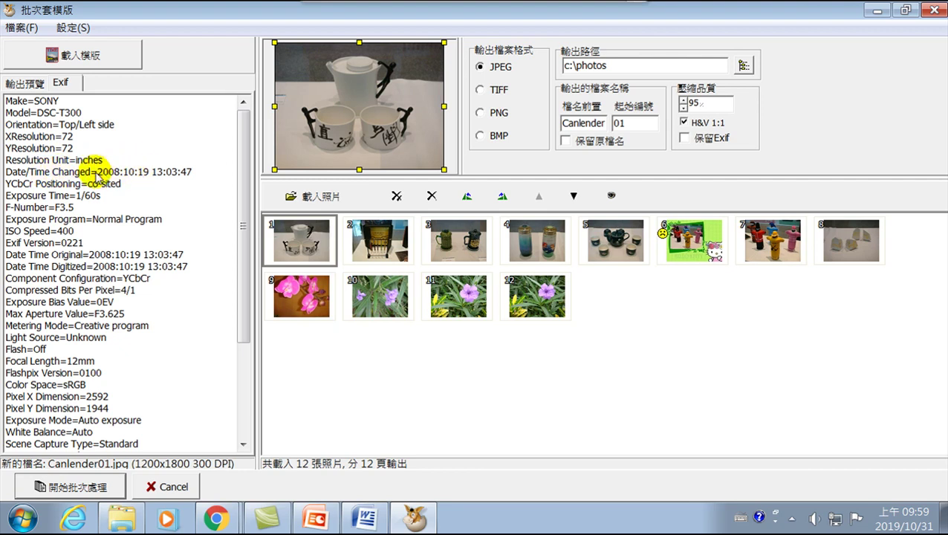
{"action": "left_click_drag", "start_coordinate": [72, 115], "coordinate": [71, 175]}
{"action": "left_click", "coordinate": [78, 196]}
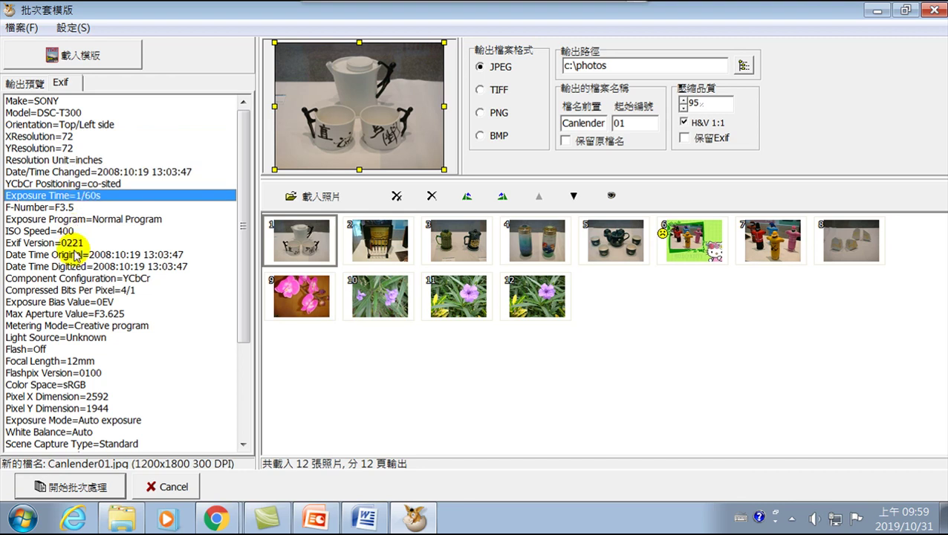
{"action": "left_click", "coordinate": [74, 245]}
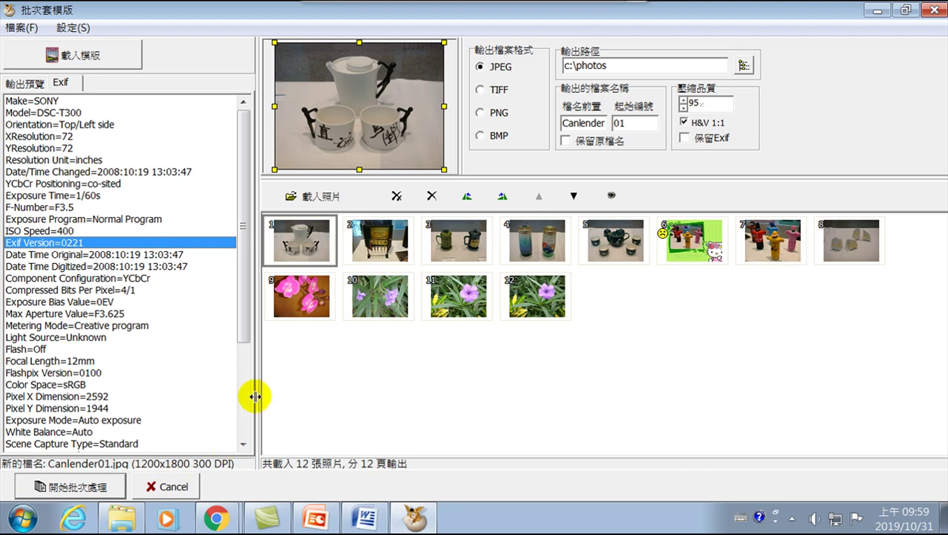
{"action": "left_click", "coordinate": [167, 487]}
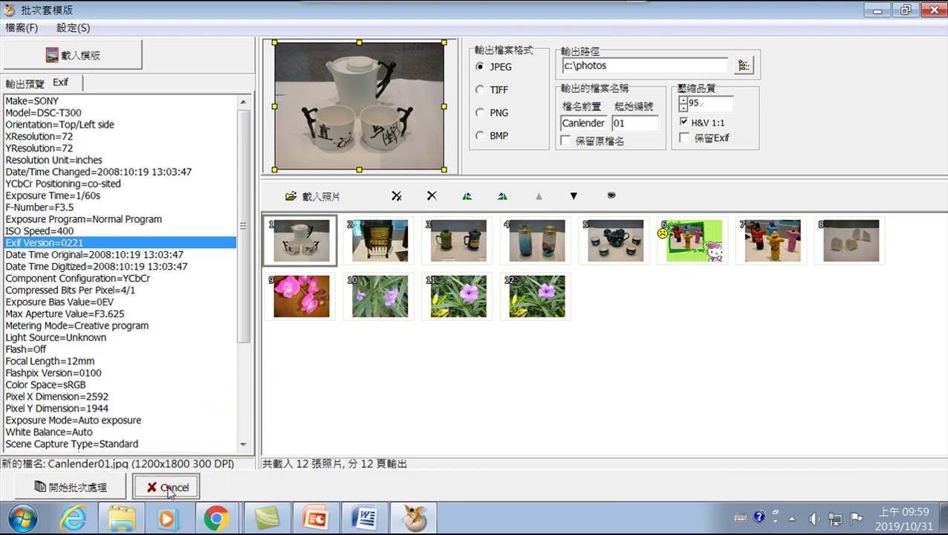
- Close the old batch window, start a new batch template job, and load the first calendar template
{"action": "left_click", "coordinate": [579, 311]}
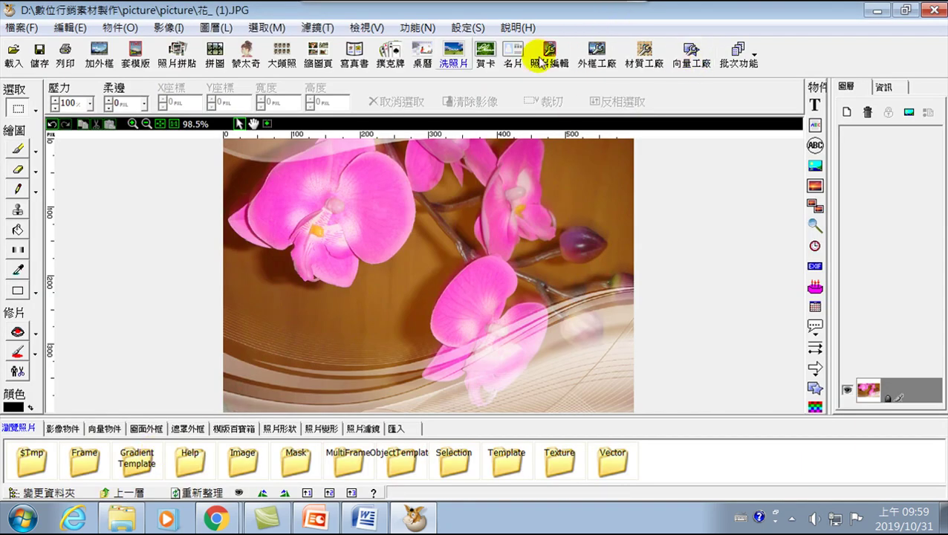
{"action": "left_click", "coordinate": [738, 52]}
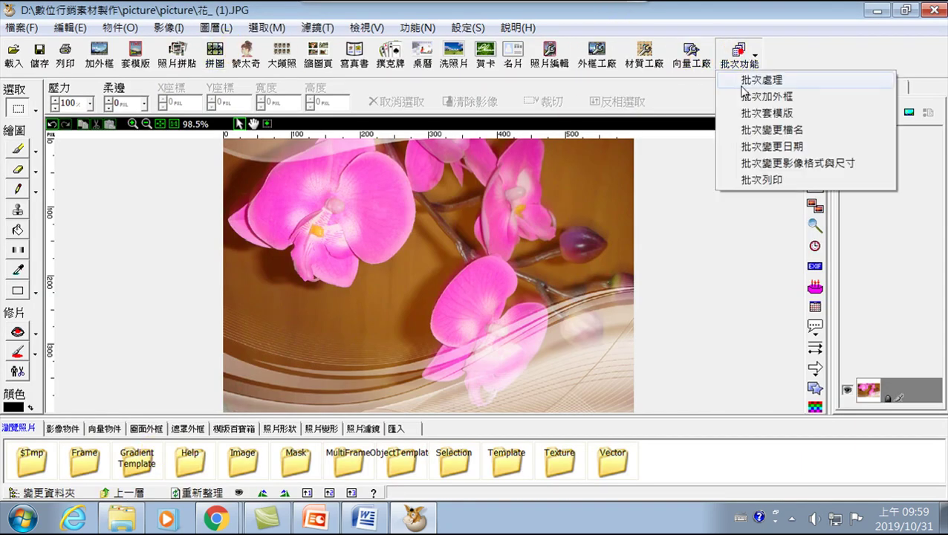
{"action": "left_click", "coordinate": [772, 114]}
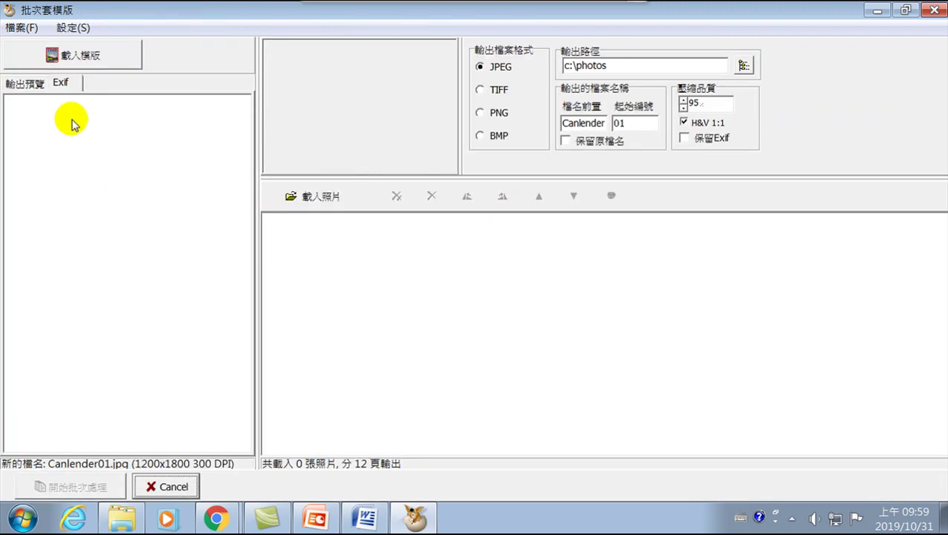
{"action": "left_click", "coordinate": [82, 52]}
{"action": "left_click", "coordinate": [141, 59]}
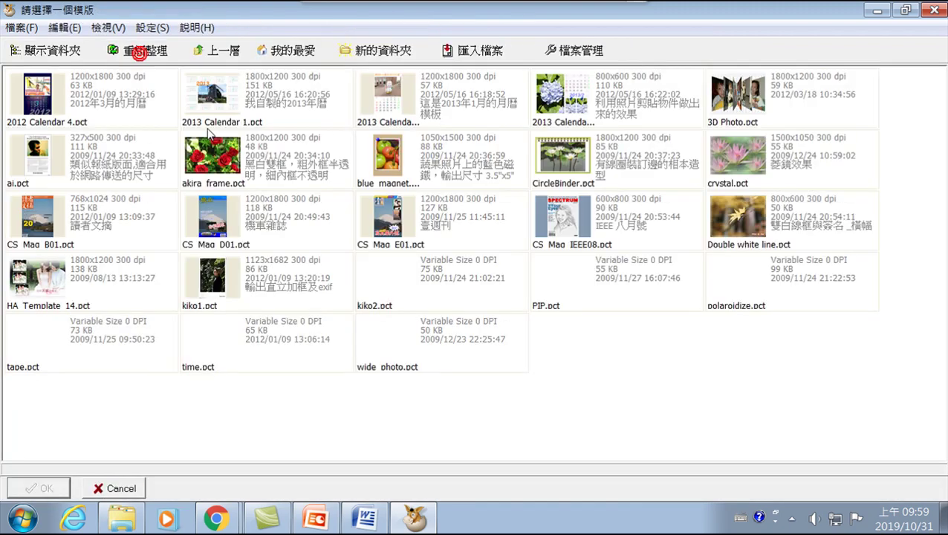
{"action": "left_click", "coordinate": [112, 93]}
{"action": "double_click", "coordinate": [112, 93]}
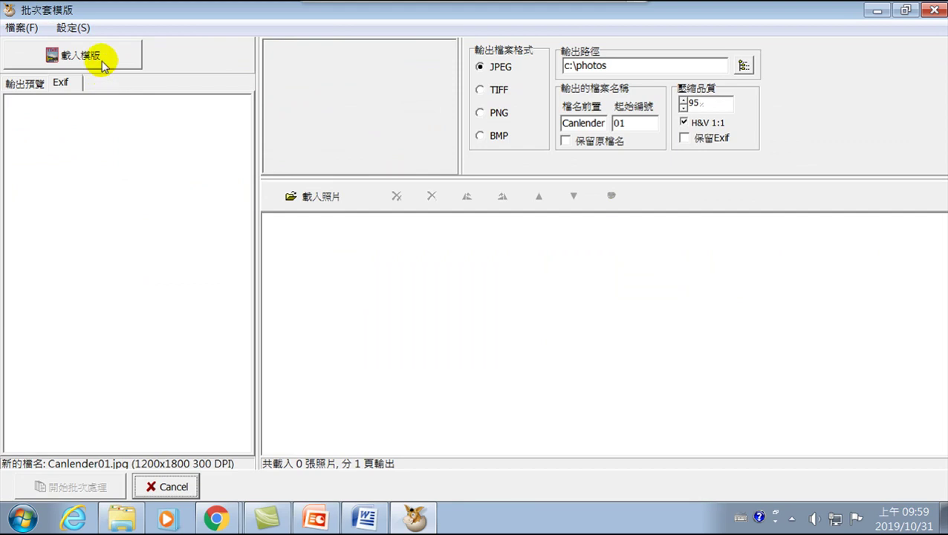
- Close that window and start another fresh batch template job with no photos
{"action": "left_click", "coordinate": [165, 487]}
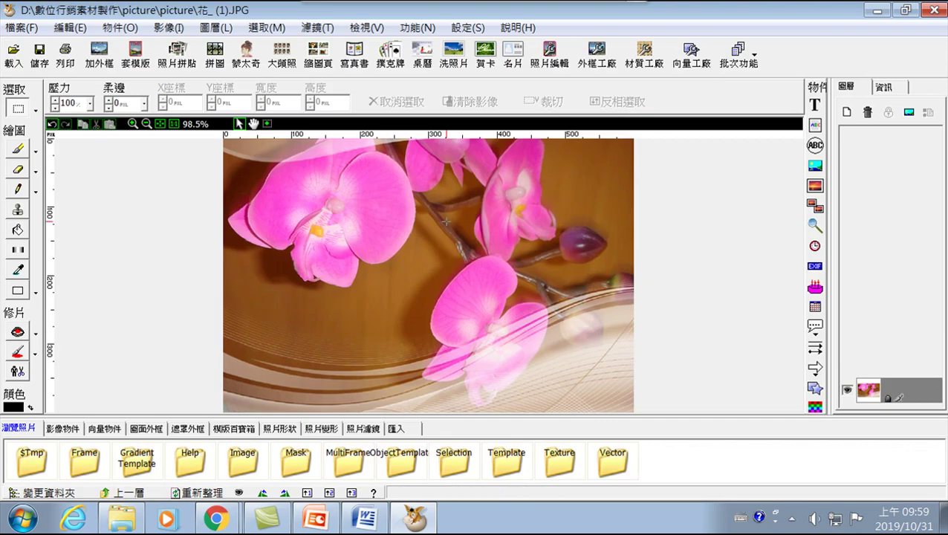
{"action": "left_click", "coordinate": [744, 53]}
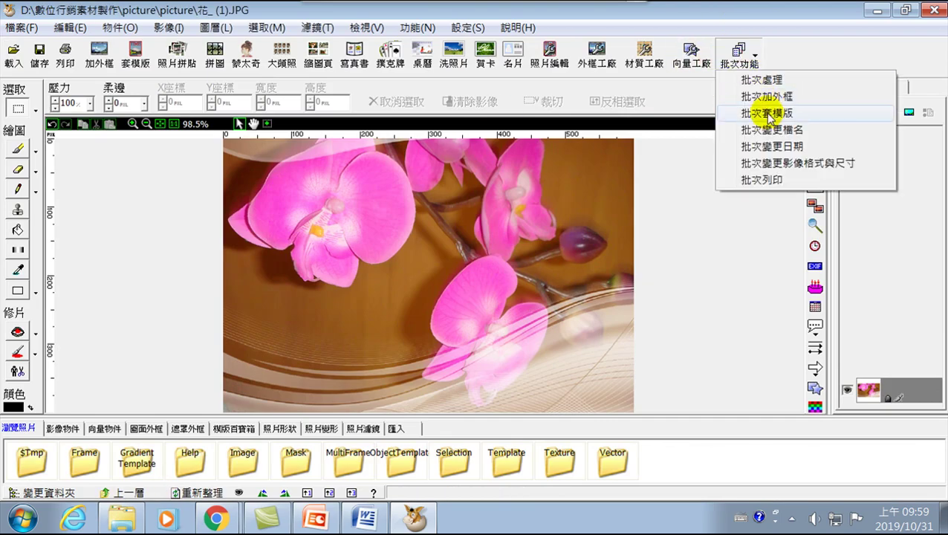
{"action": "left_click", "coordinate": [770, 114]}
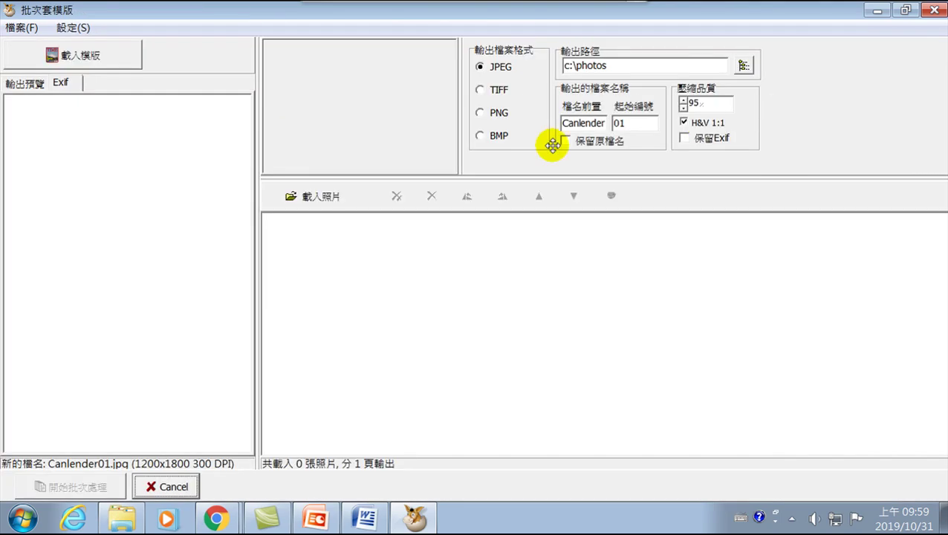
{"action": "left_click", "coordinate": [77, 59]}
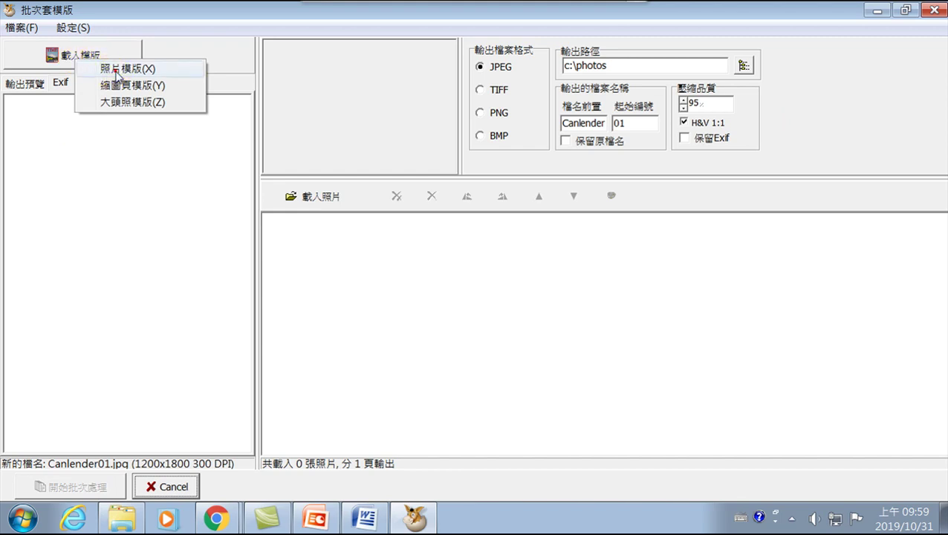
- Pick the 2012 Calendar 4.pct photo template from the refreshed template browser and confirm it
{"action": "left_click", "coordinate": [111, 68]}
{"action": "left_click", "coordinate": [110, 103]}
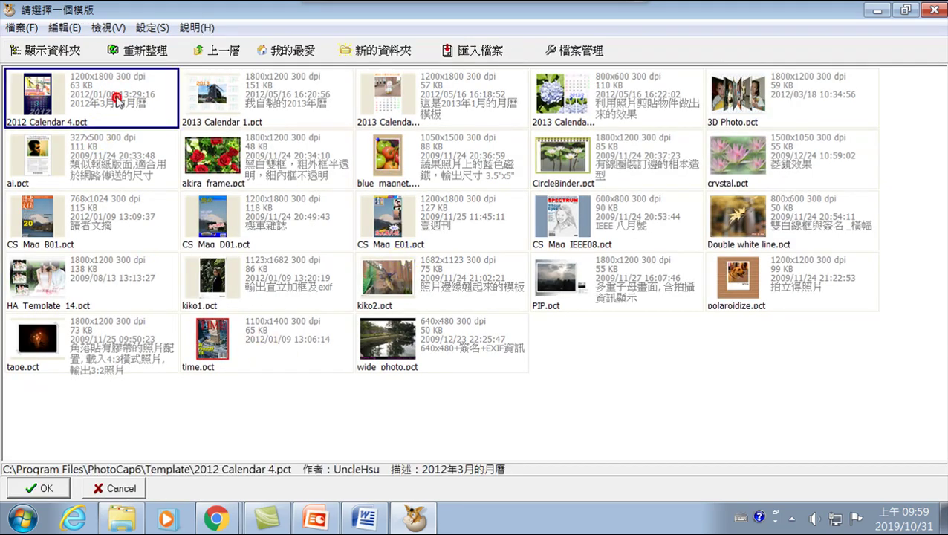
{"action": "left_click", "coordinate": [111, 85]}
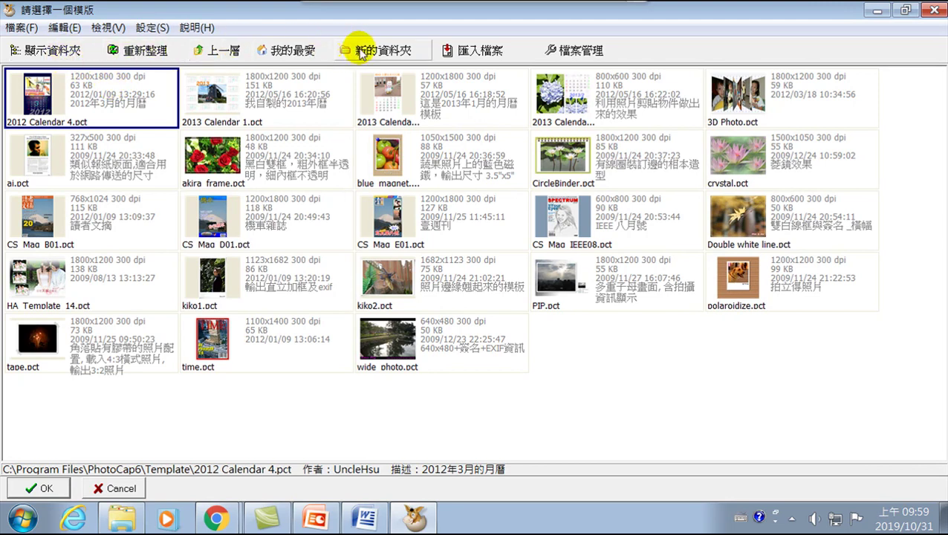
{"action": "left_click", "coordinate": [155, 52]}
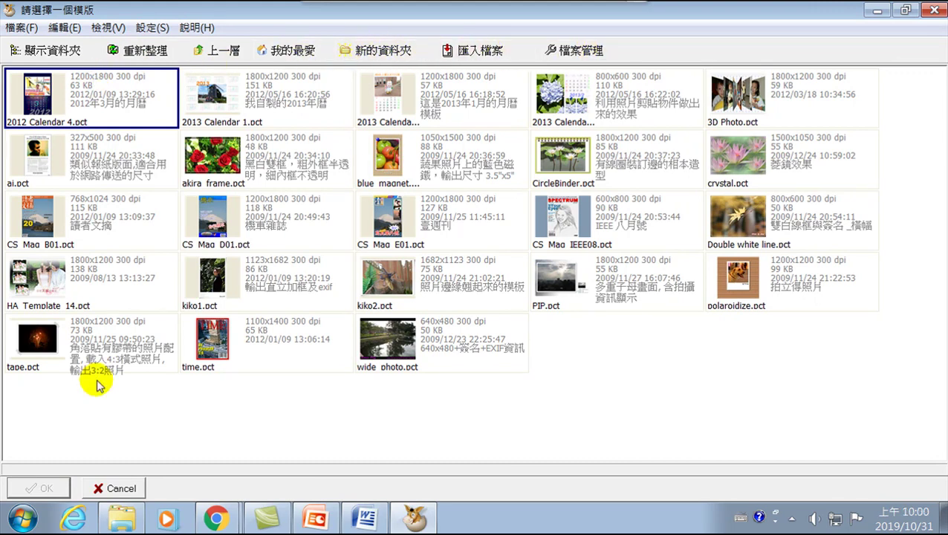
{"action": "left_click", "coordinate": [91, 93]}
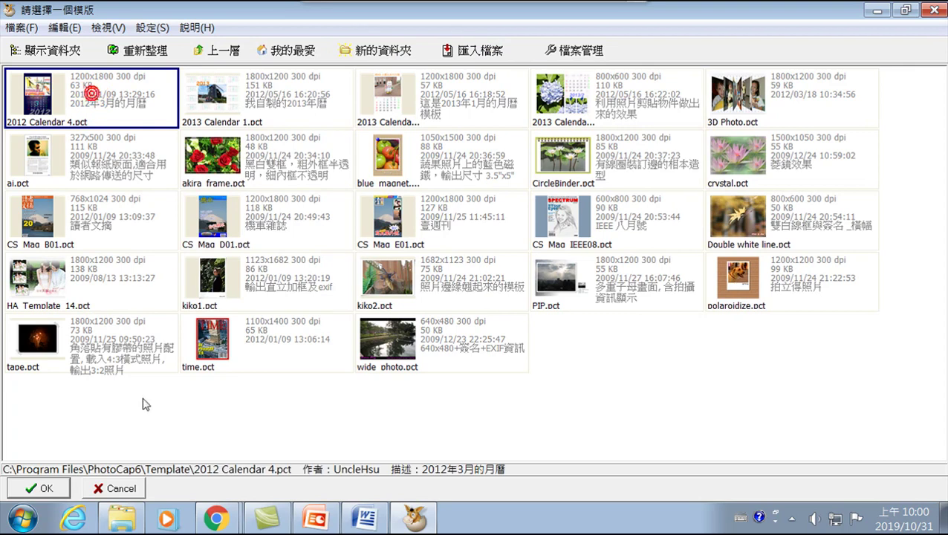
{"action": "left_click", "coordinate": [48, 488]}
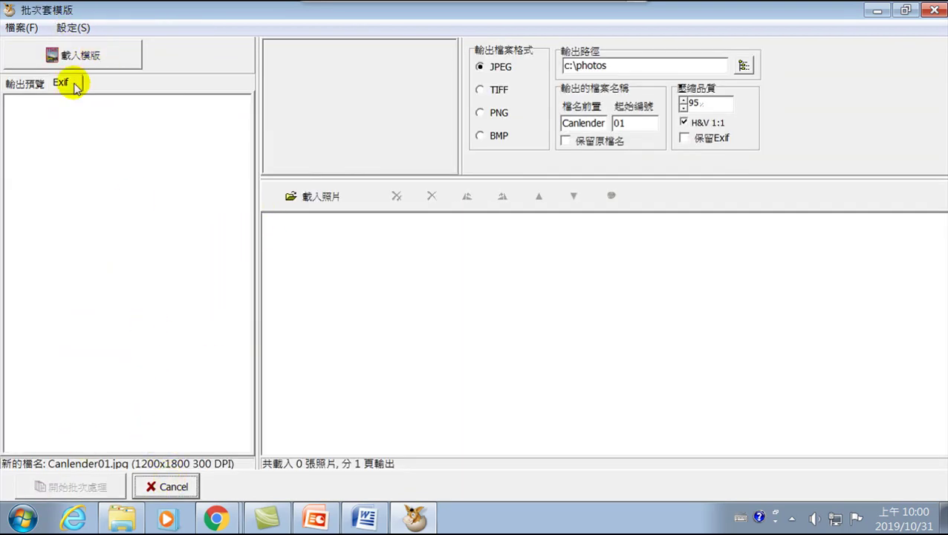
- Load the 2012 Calendar 4.pct photo template again into the batch window
{"action": "left_click", "coordinate": [91, 55]}
{"action": "left_click", "coordinate": [145, 66]}
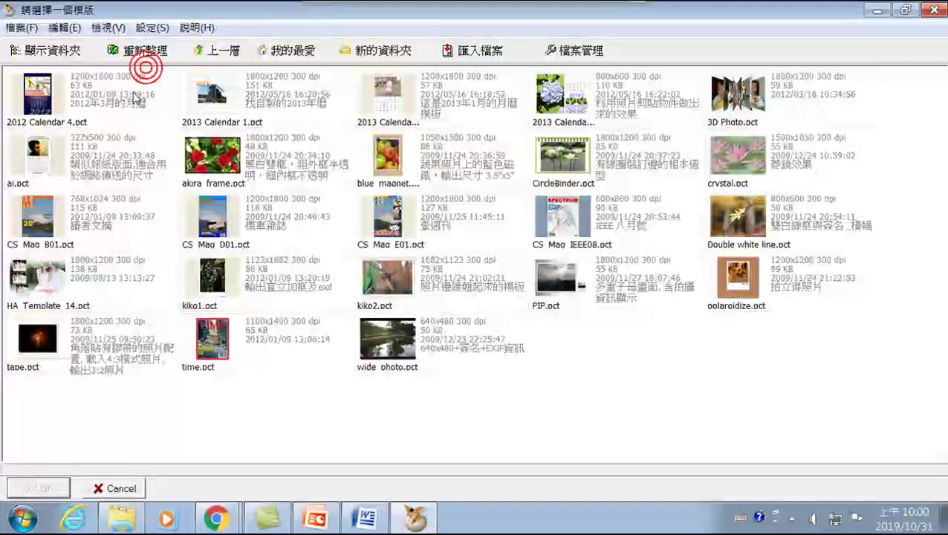
{"action": "left_click", "coordinate": [136, 97]}
{"action": "left_click", "coordinate": [43, 489]}
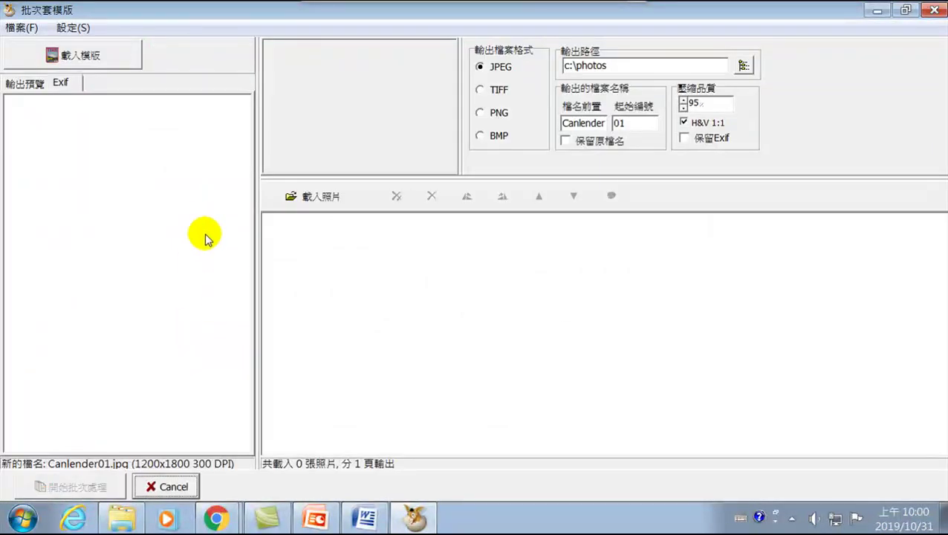
{"action": "left_click", "coordinate": [327, 260]}
- Shift-select twelve photos from the picture folder, add them to the job, and show the output preview
{"action": "left_click", "coordinate": [319, 197]}
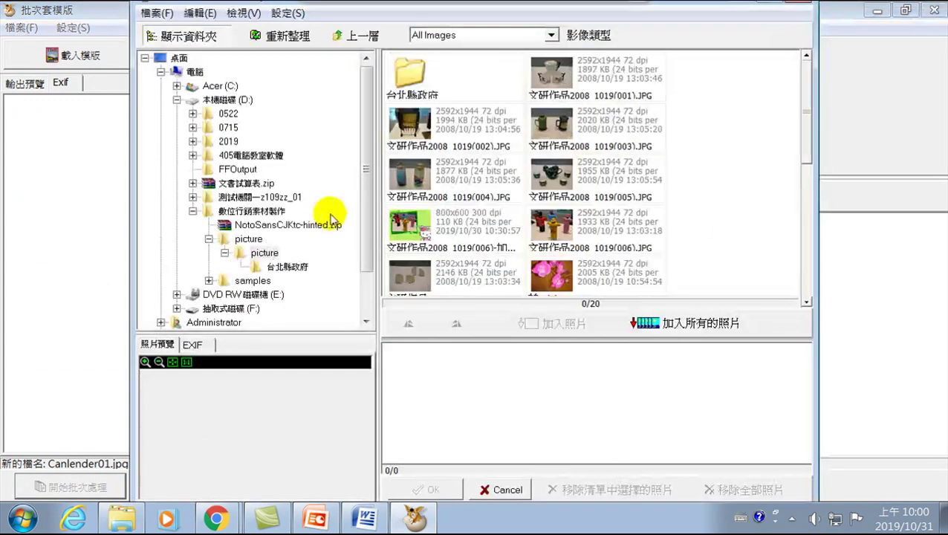
{"action": "left_click", "coordinate": [581, 78]}
{"action": "scroll", "coordinate": [583, 217], "scroll_direction": "down", "scroll_amount": 2}
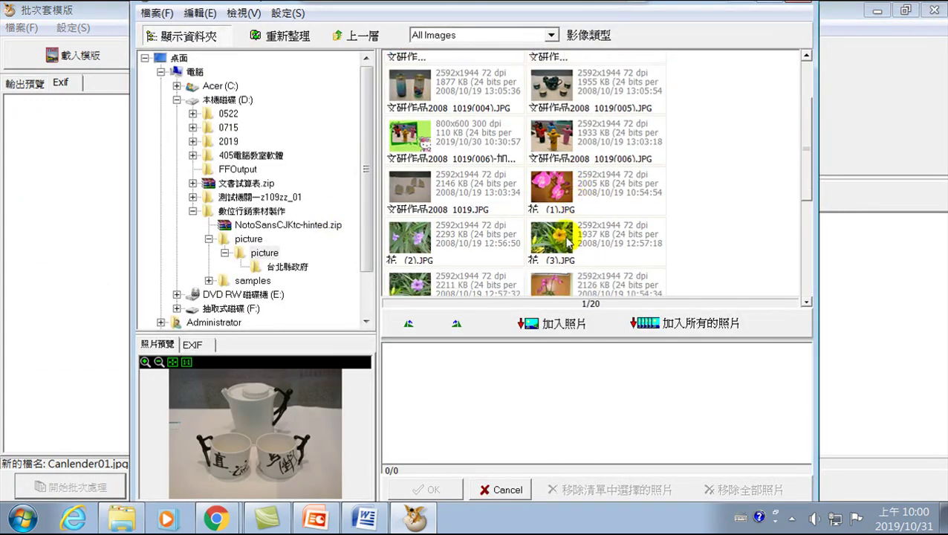
{"action": "left_click", "coordinate": [436, 255], "text": "shift"}
{"action": "left_click", "coordinate": [565, 324]}
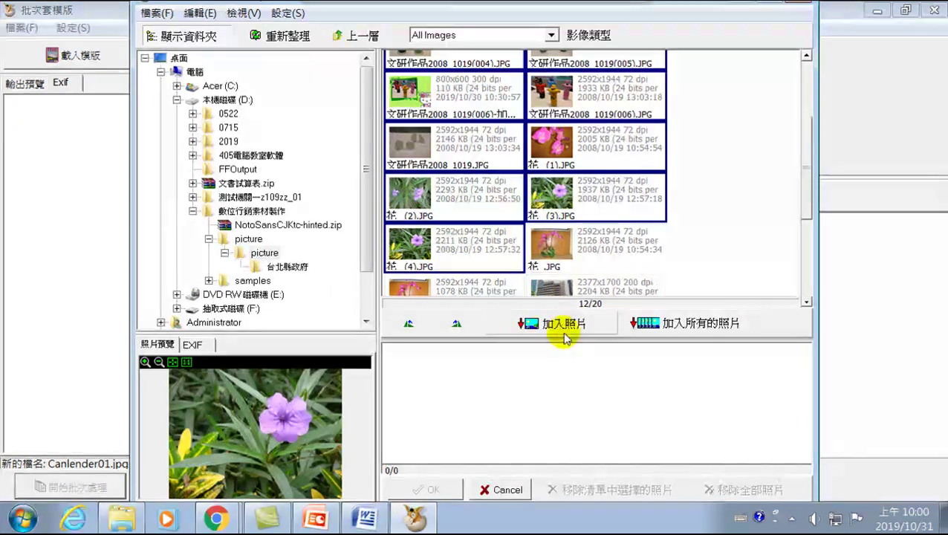
{"action": "left_click", "coordinate": [426, 491]}
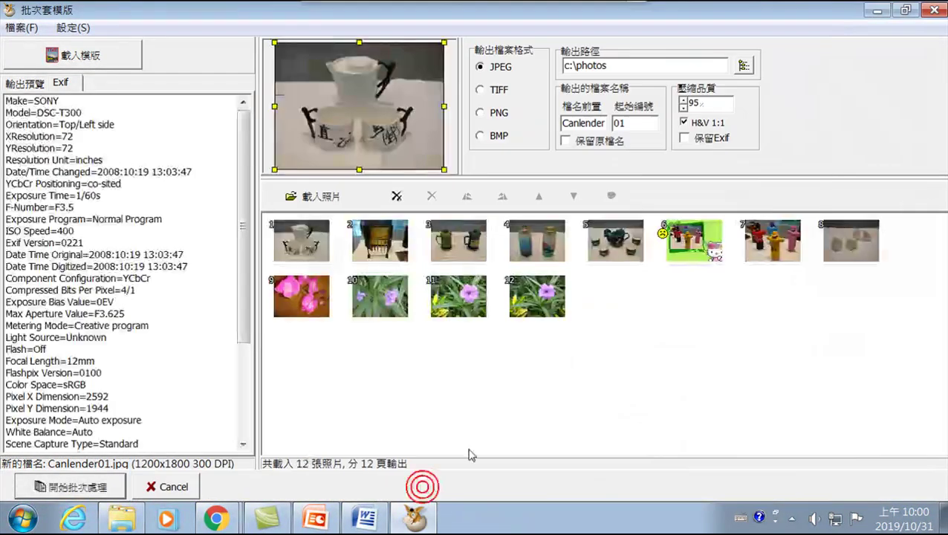
{"action": "left_click", "coordinate": [26, 84]}
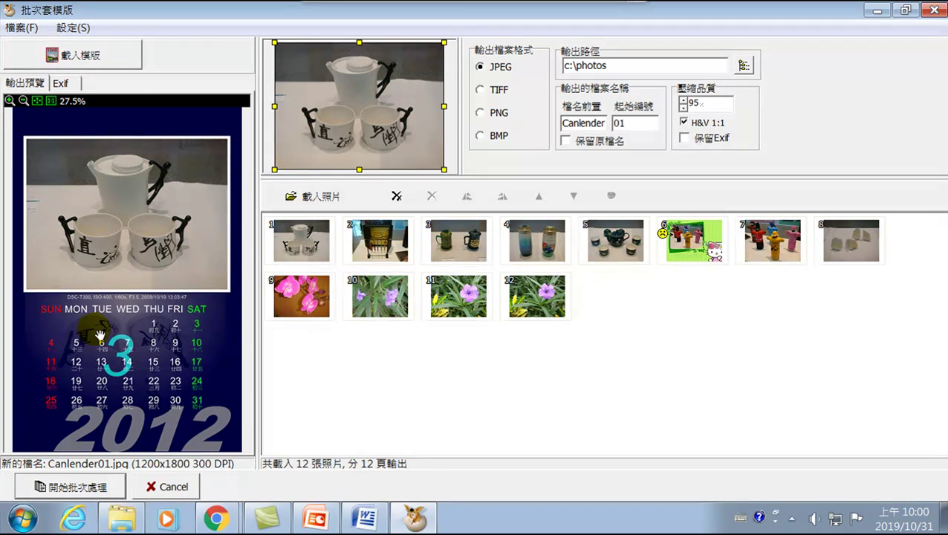
- Look through the 設定 and 檔案 menu options, close them, and view the first photo's Exif metadata
{"action": "left_click", "coordinate": [105, 464]}
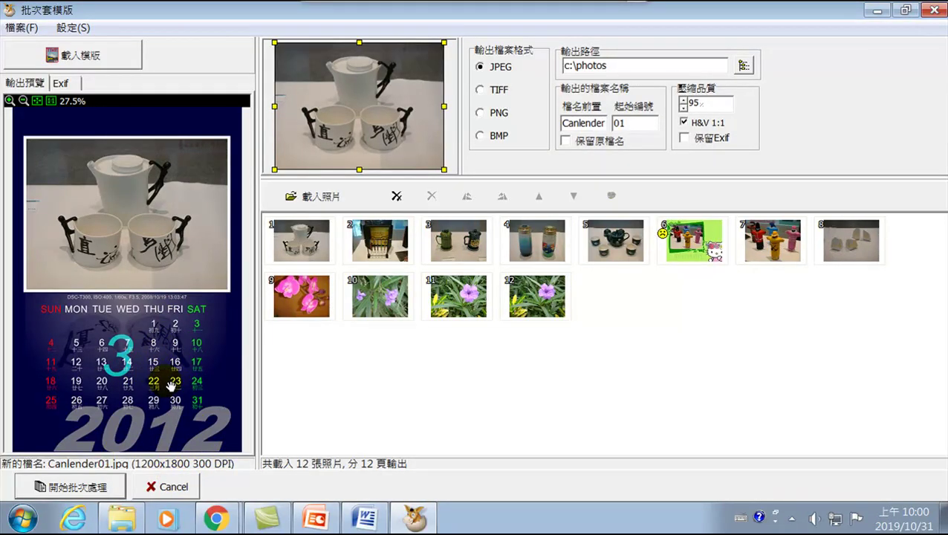
{"action": "left_click", "coordinate": [71, 27]}
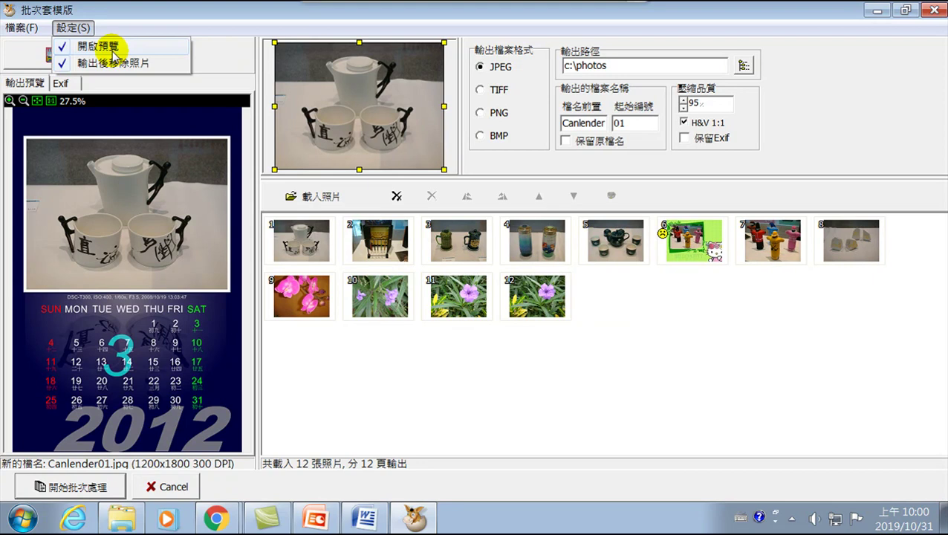
{"action": "left_click", "coordinate": [19, 28]}
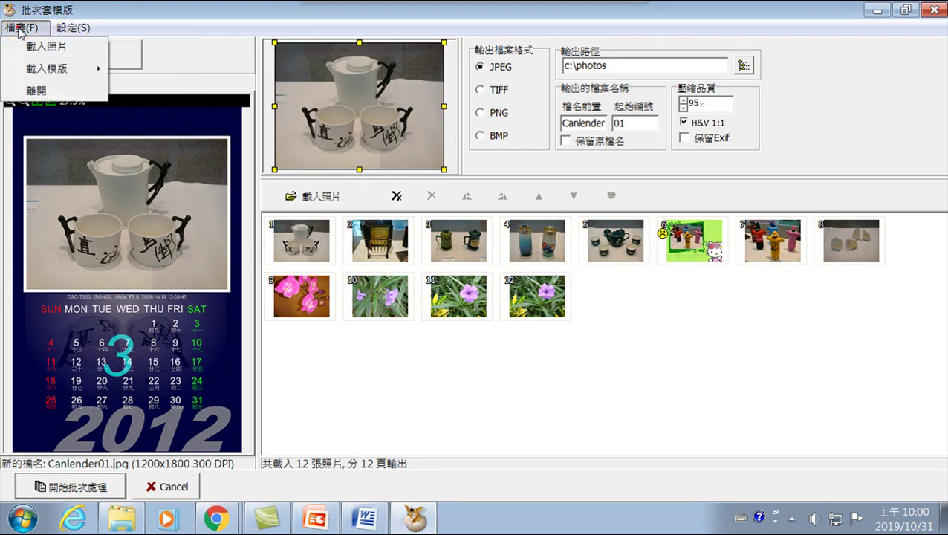
{"action": "left_click", "coordinate": [46, 68]}
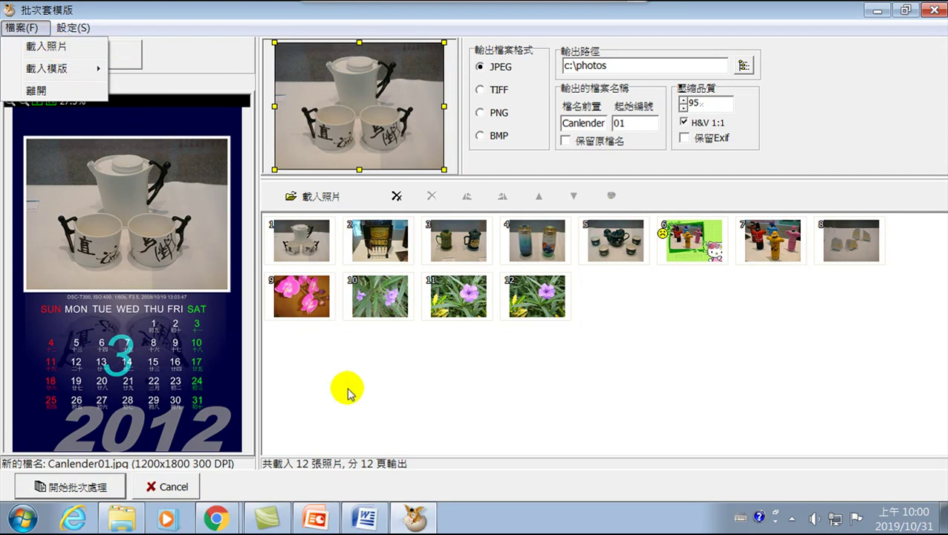
{"action": "left_click", "coordinate": [392, 396]}
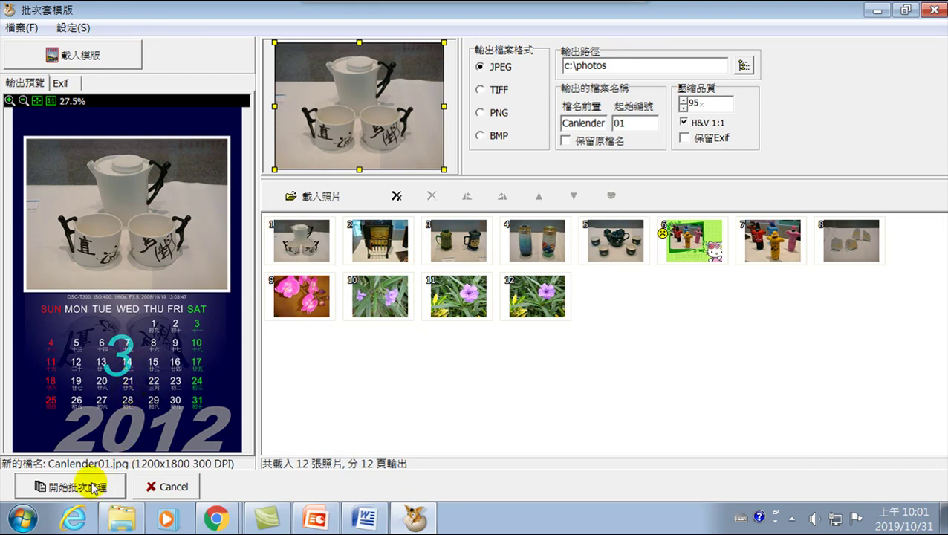
{"action": "left_click", "coordinate": [64, 82]}
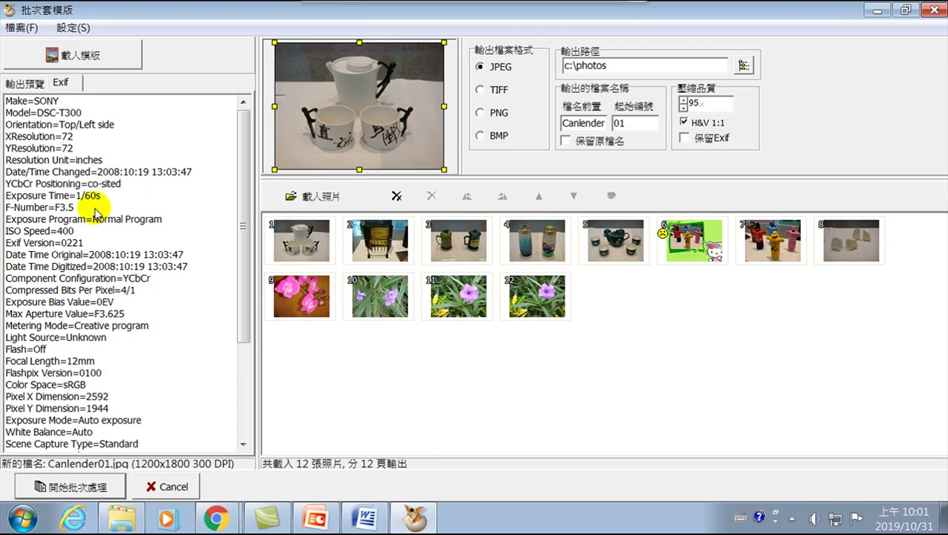
- Switch from the Exif panel back to the calendar output preview
{"action": "left_click", "coordinate": [364, 410]}
{"action": "left_click", "coordinate": [67, 80]}
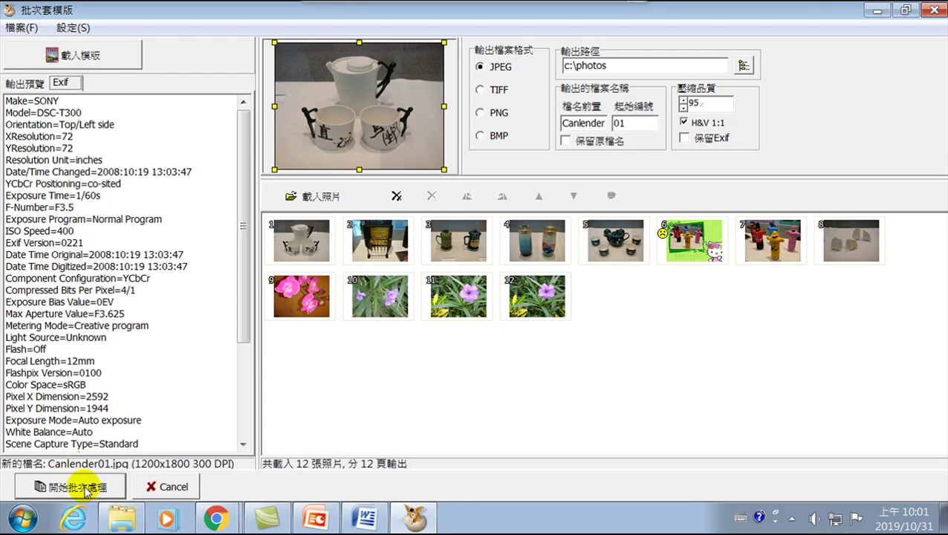
{"action": "left_click", "coordinate": [16, 82]}
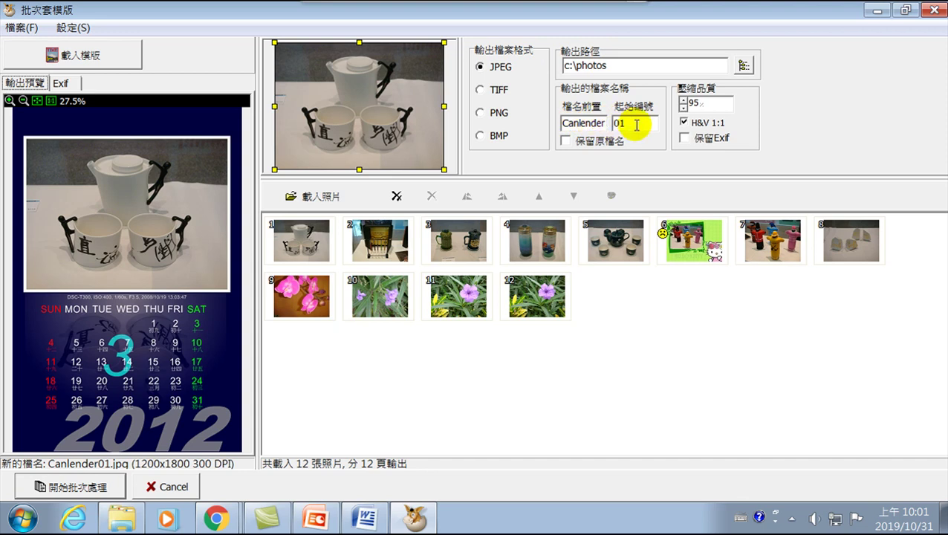
- Batch-output all 12 photos as Canlender01–12.jpg despite the resolution warning, then view C:\photos
{"action": "left_click", "coordinate": [78, 487]}
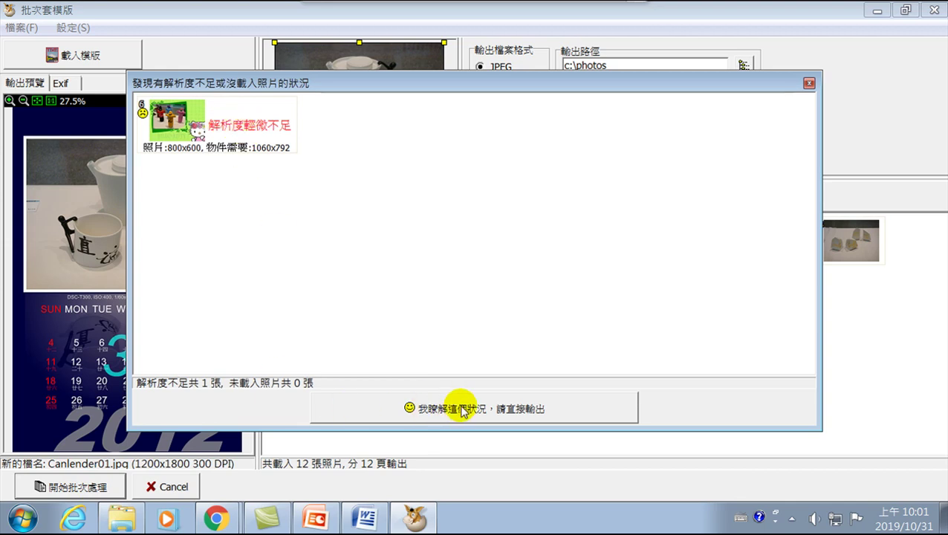
{"action": "left_click", "coordinate": [509, 410]}
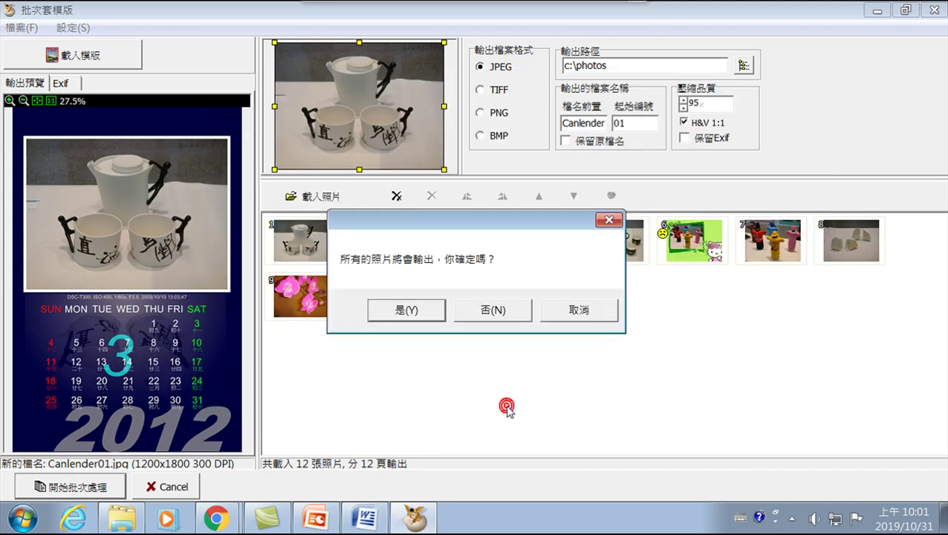
{"action": "left_click", "coordinate": [413, 310]}
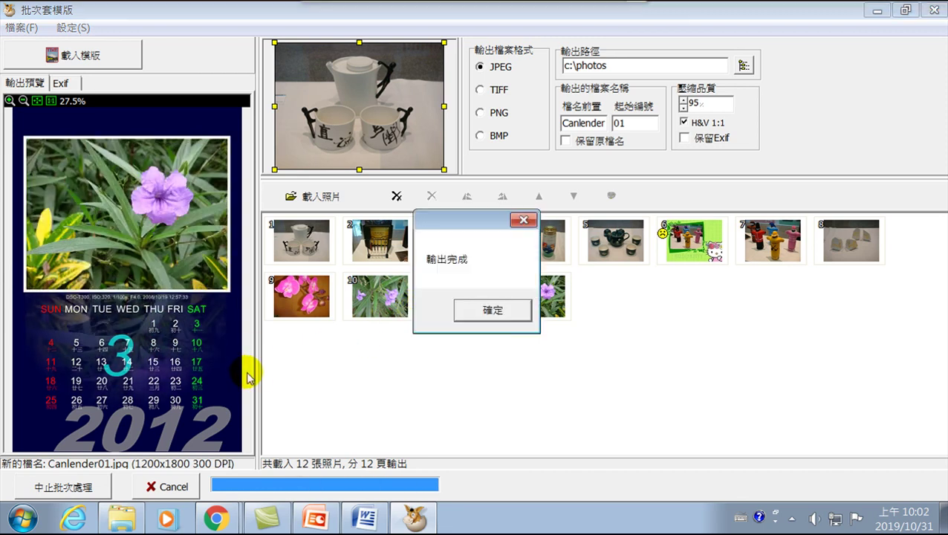
{"action": "left_click", "coordinate": [493, 310]}
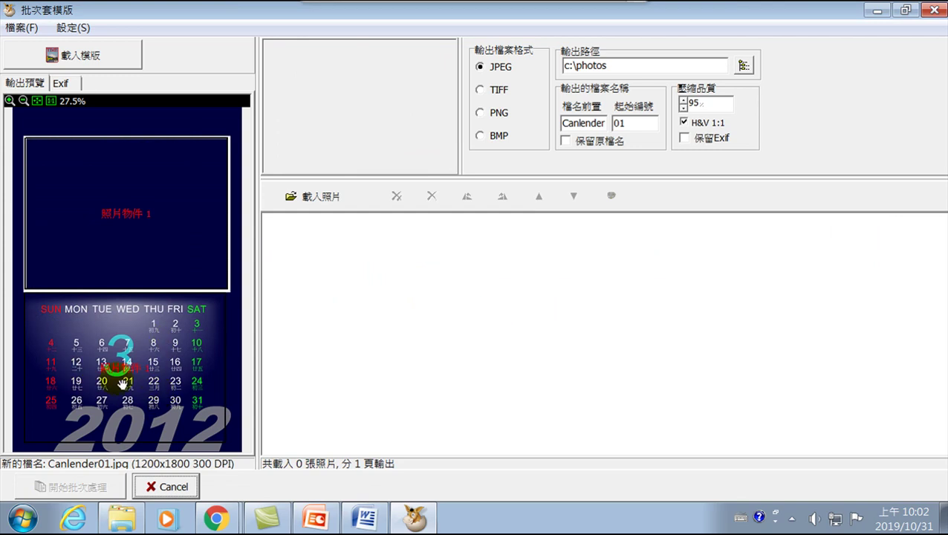
{"action": "left_click", "coordinate": [121, 518]}
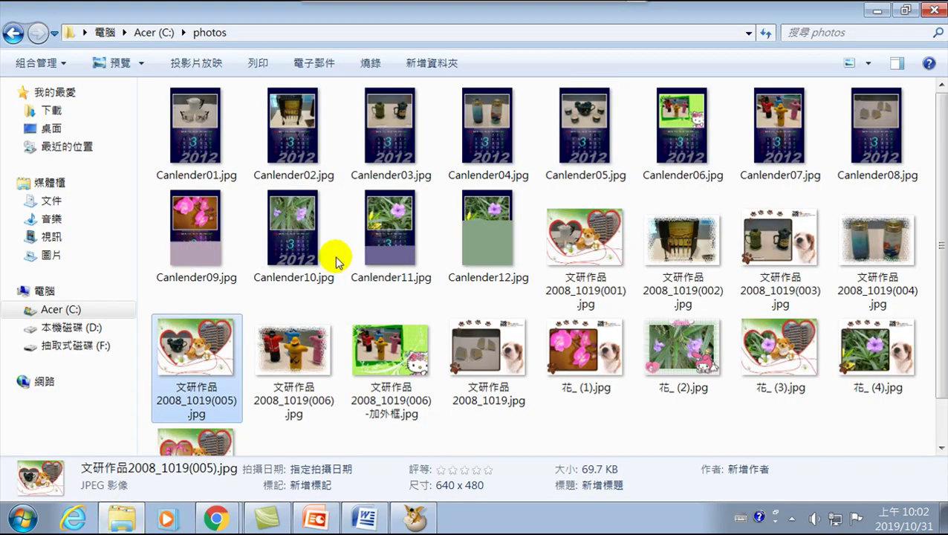
- Select Canlender01.jpg to confirm it is a 1200 x 1800, 691 KB JPEG
{"action": "left_click", "coordinate": [200, 138]}
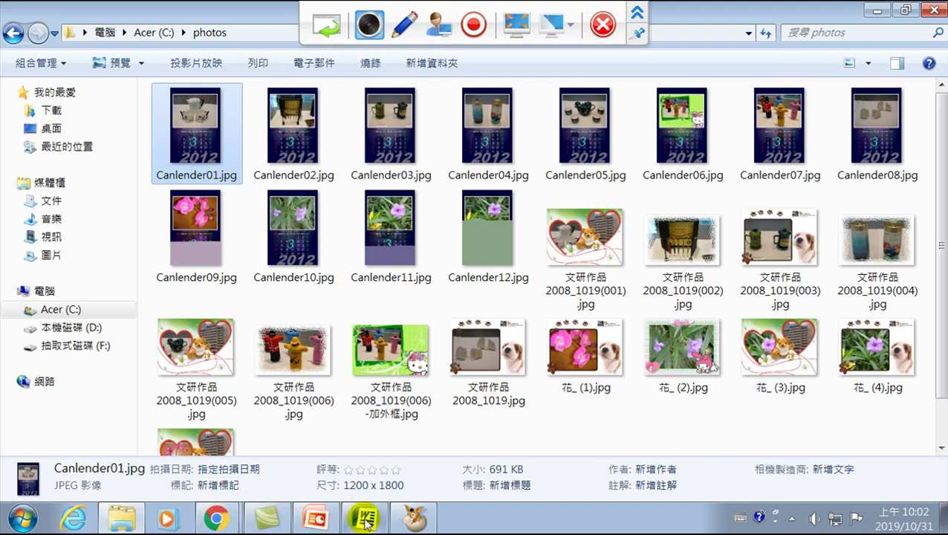
{"action": "mouse_move", "coordinate": [411, 523]}
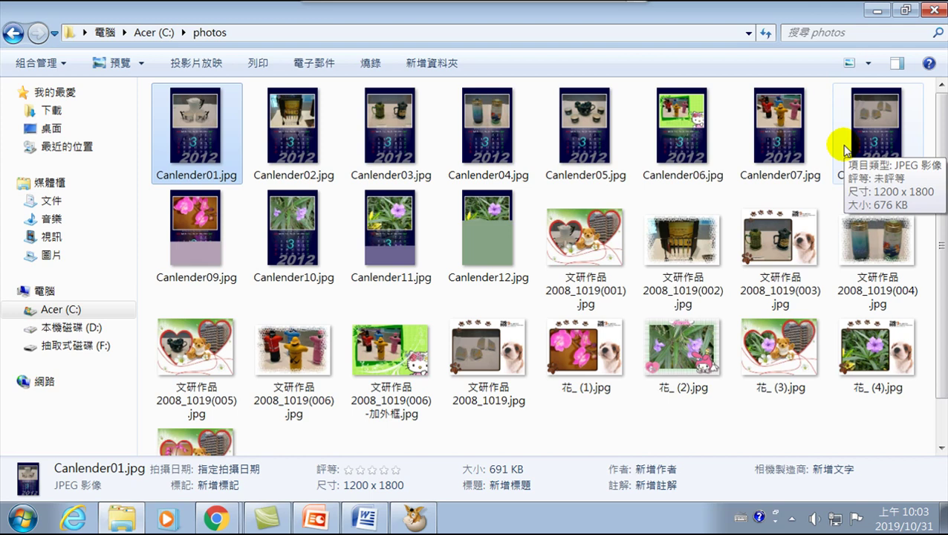
- Back in PhotoCap, close the batch template window and open 批次功能 > 批次變更檔名
{"action": "left_click", "coordinate": [413, 519]}
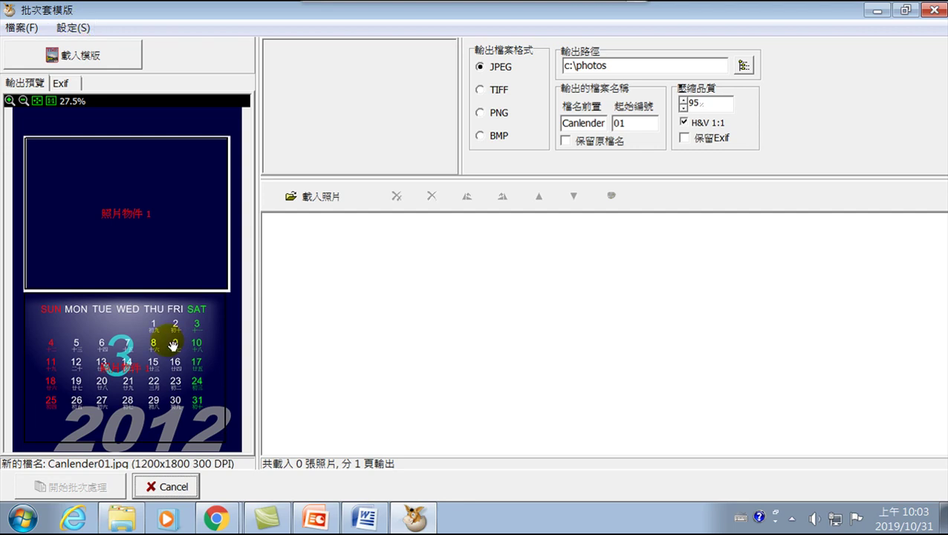
{"action": "left_click", "coordinate": [125, 369]}
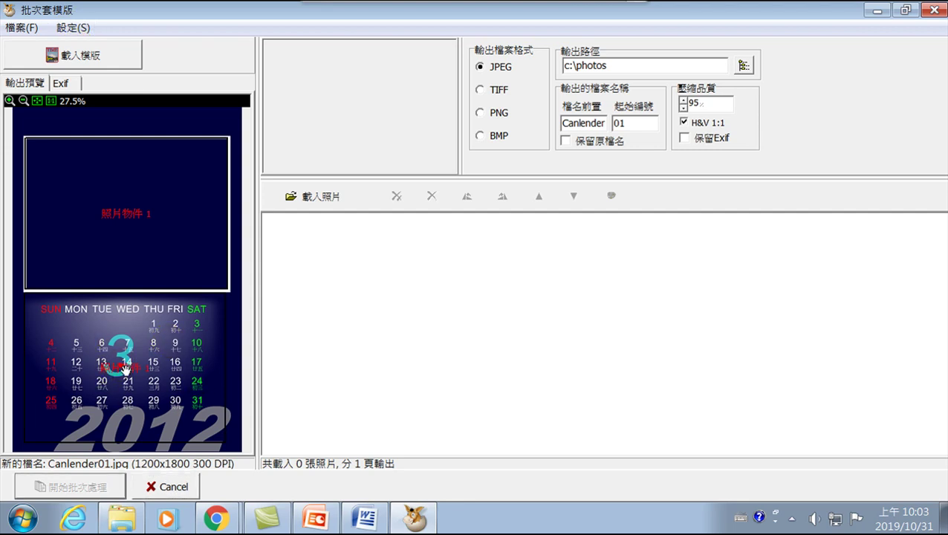
{"action": "left_click", "coordinate": [122, 369]}
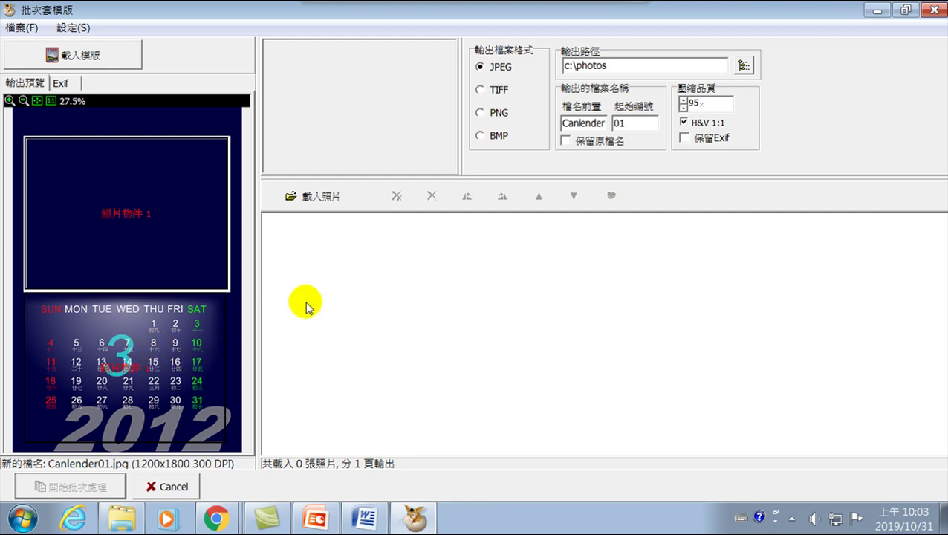
{"action": "left_click", "coordinate": [930, 10]}
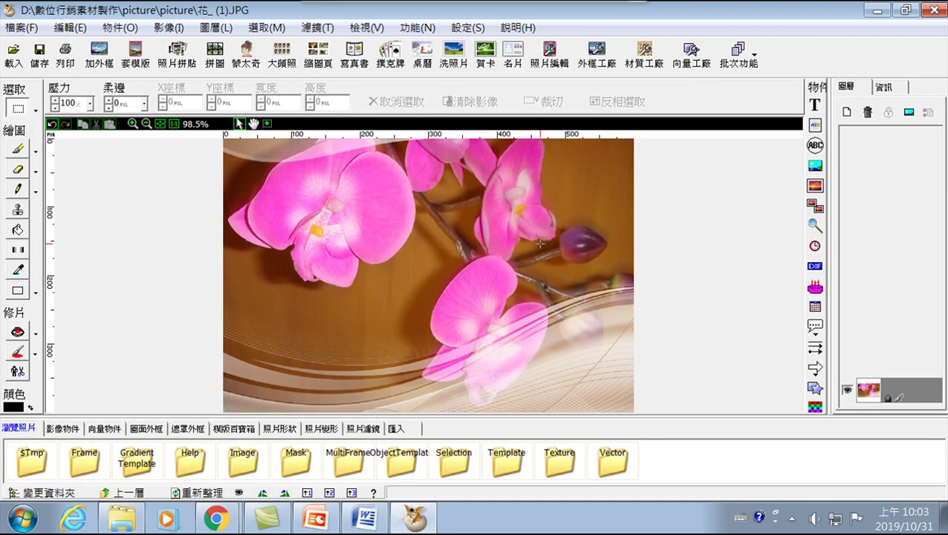
{"action": "left_click", "coordinate": [737, 51]}
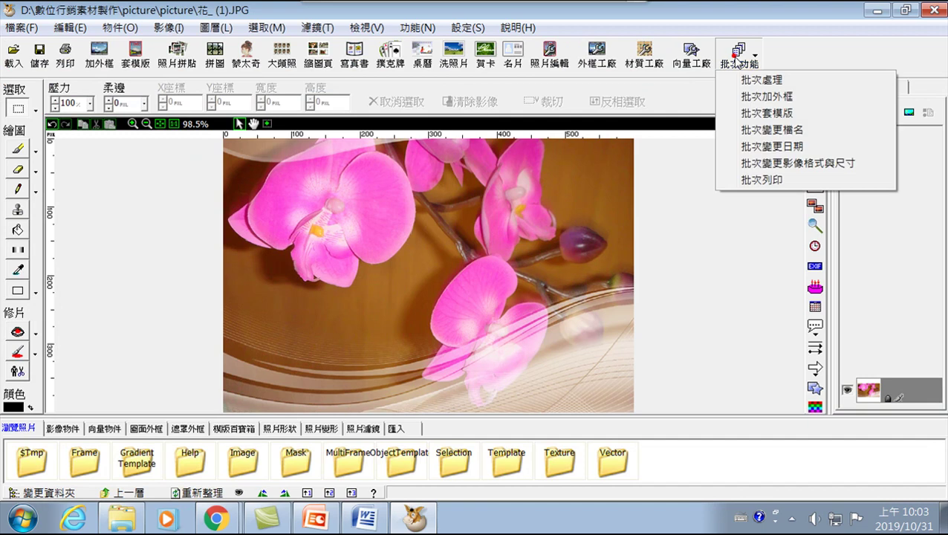
{"action": "left_click", "coordinate": [781, 131]}
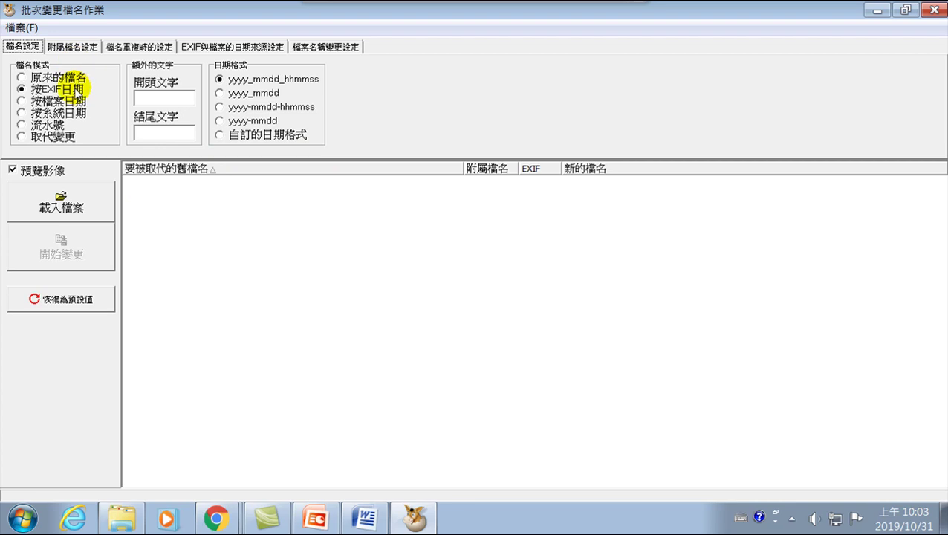
- In the file picker, browse to D:\數位行銷素材製作\picture\picture
{"action": "left_click", "coordinate": [63, 201]}
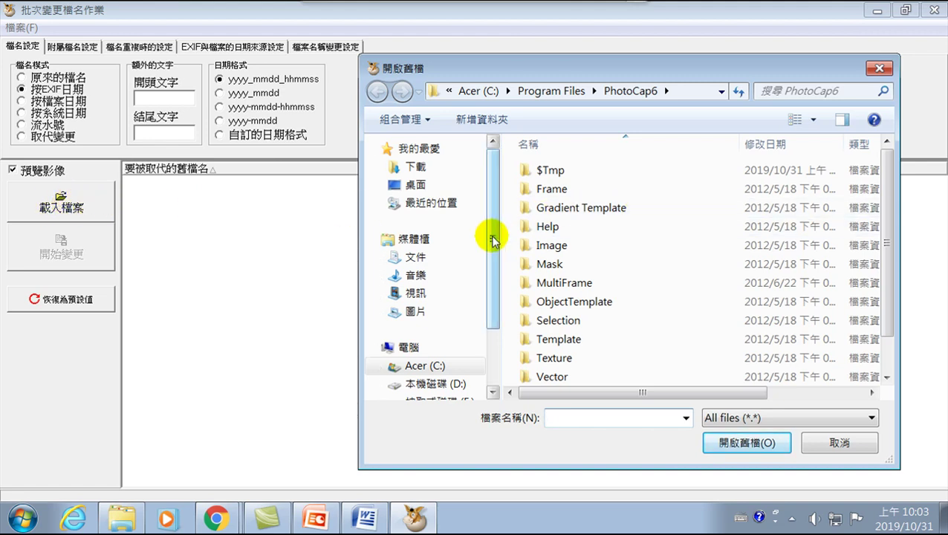
{"action": "left_click_drag", "start_coordinate": [492, 229], "coordinate": [498, 283]}
{"action": "left_click", "coordinate": [406, 304]}
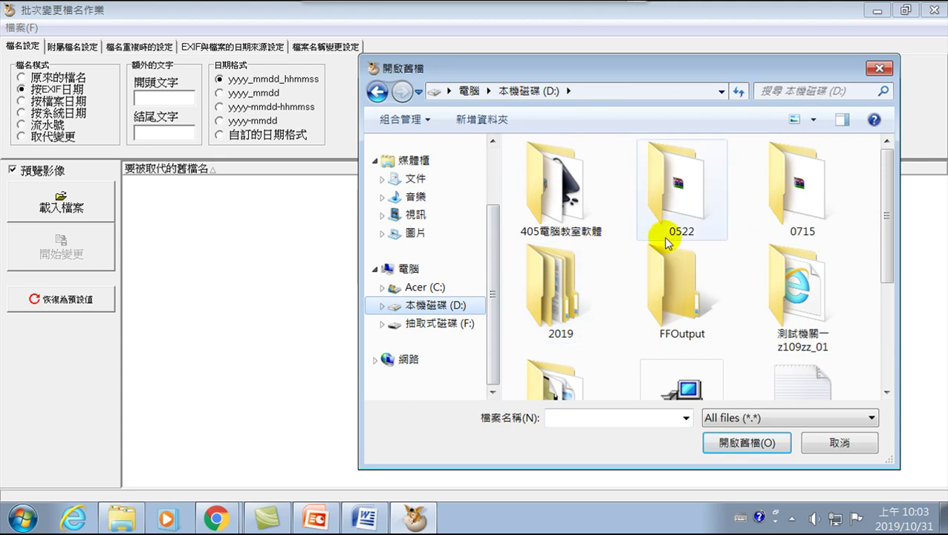
{"action": "scroll", "coordinate": [730, 282], "scroll_direction": "up", "scroll_amount": 2}
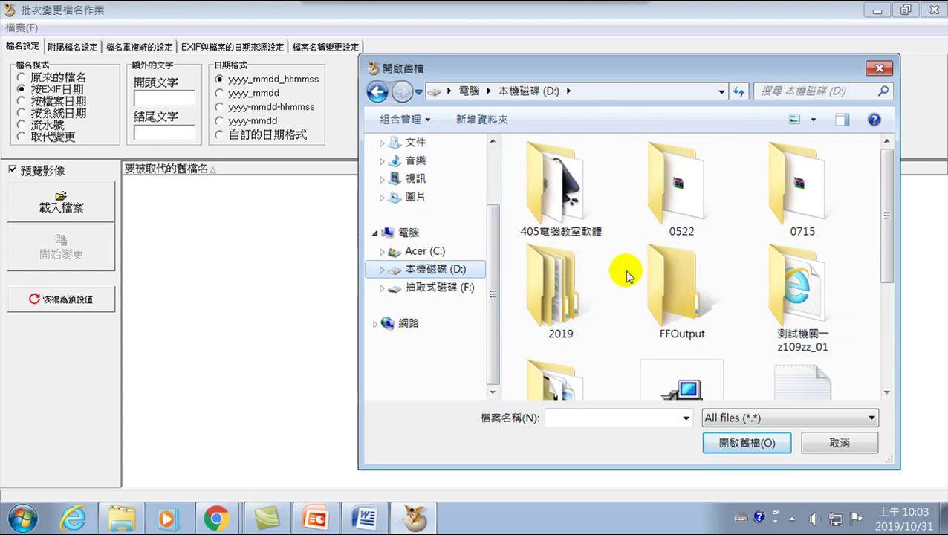
{"action": "left_click_drag", "start_coordinate": [883, 205], "coordinate": [887, 272]}
{"action": "double_click", "coordinate": [537, 291]}
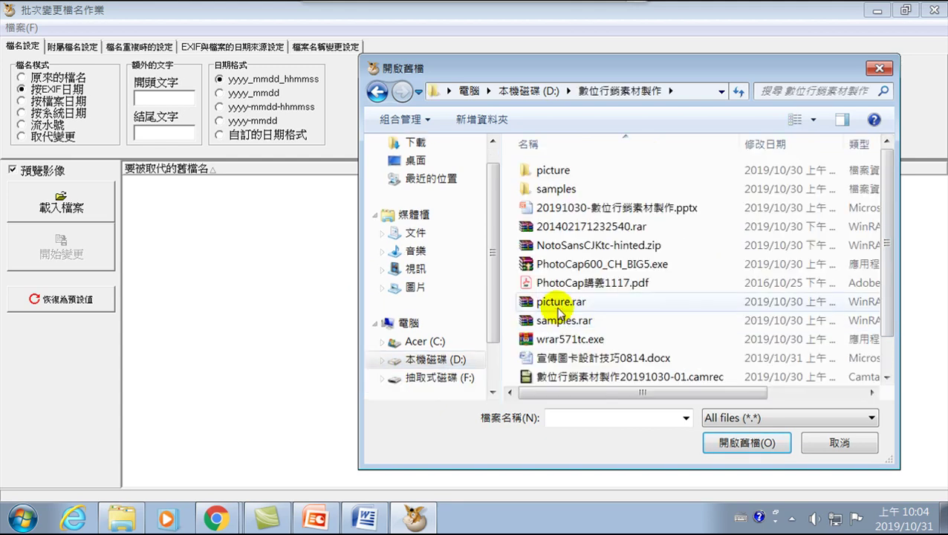
{"action": "mouse_move", "coordinate": [888, 172]}
{"action": "left_mouse_down"}
{"action": "mouse_move", "coordinate": [885, 270]}
{"action": "mouse_move", "coordinate": [889, 179]}
{"action": "left_mouse_up"}
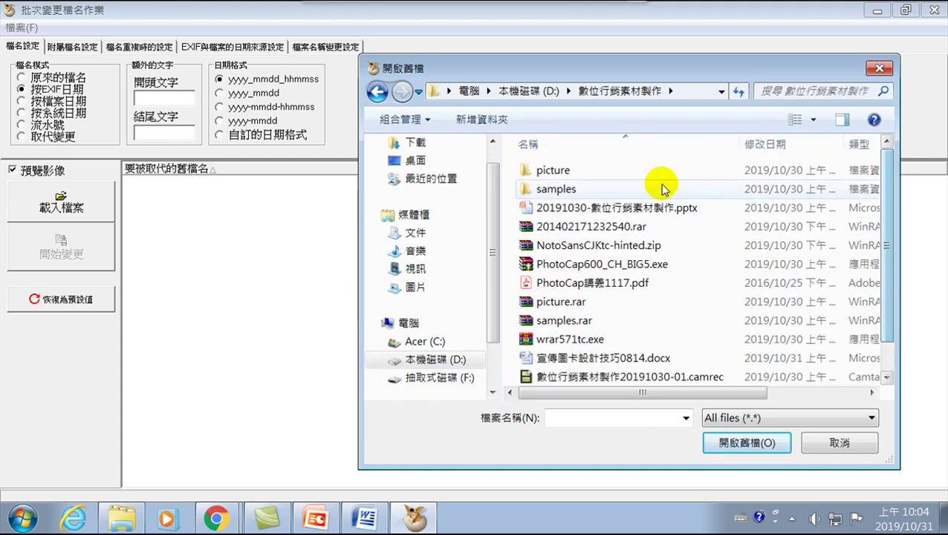
{"action": "double_click", "coordinate": [554, 171]}
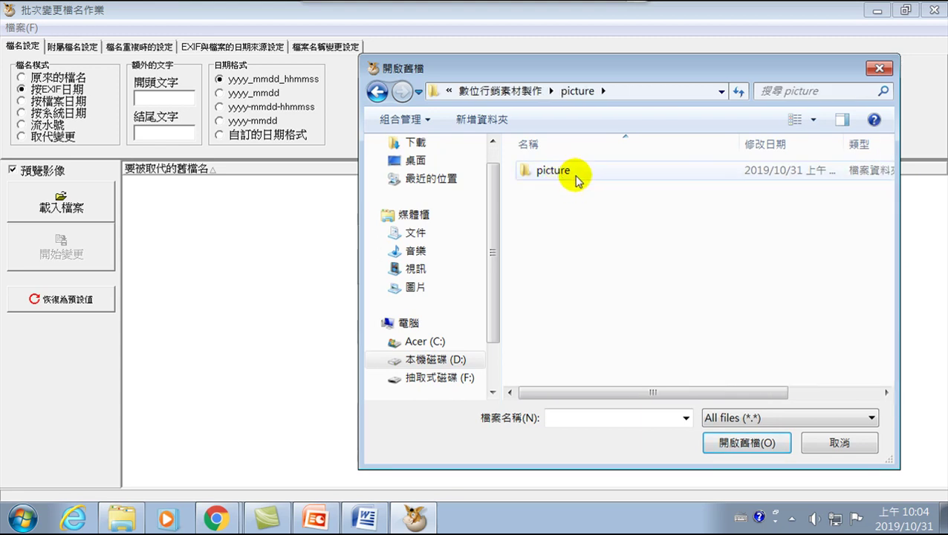
{"action": "double_click", "coordinate": [565, 172]}
- Select the 文研作品 photos through 文研作品2008_1019.JPG, excluding the .pcl file
{"action": "left_click", "coordinate": [681, 194]}
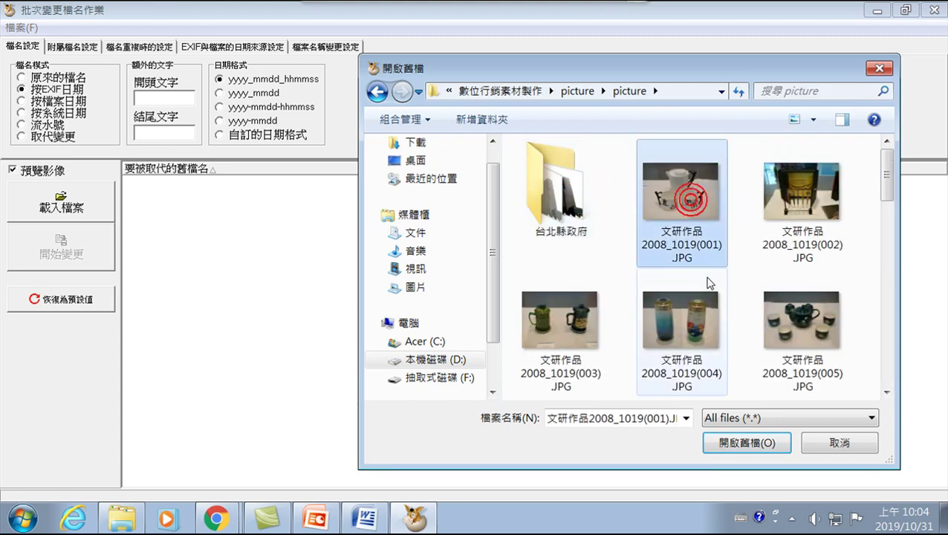
{"action": "scroll", "coordinate": [743, 308], "scroll_direction": "down", "scroll_amount": 3}
{"action": "scroll", "coordinate": [743, 308], "scroll_direction": "up", "scroll_amount": 3}
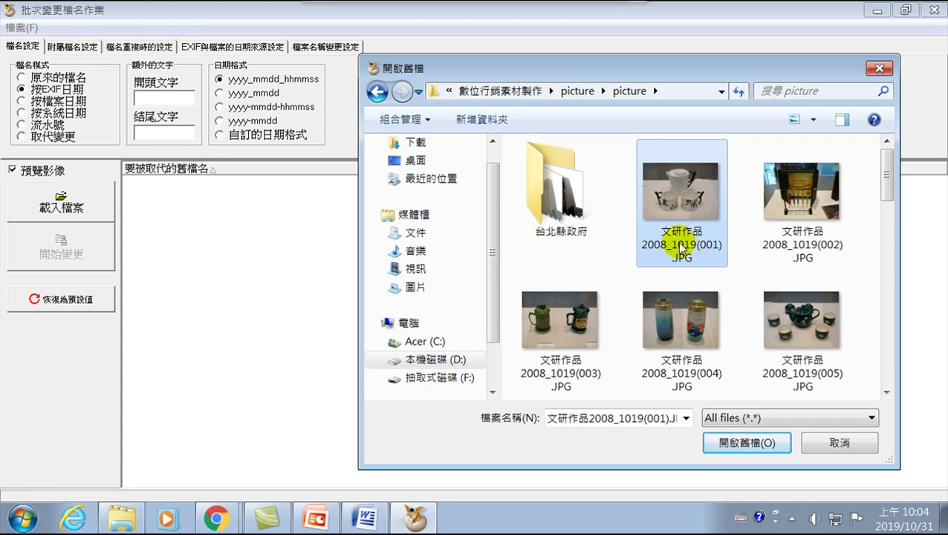
{"action": "scroll", "coordinate": [697, 298], "scroll_direction": "down", "scroll_amount": 3}
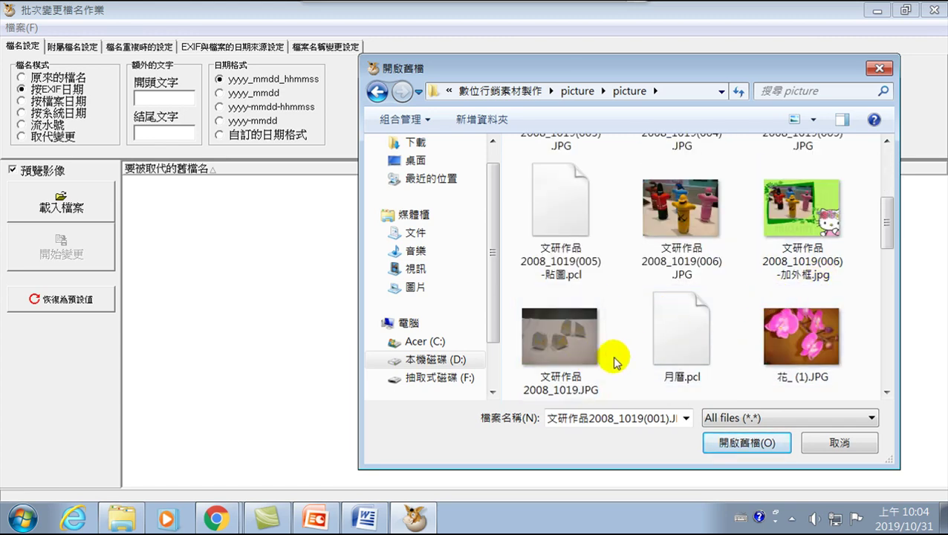
{"action": "left_click", "coordinate": [566, 330], "text": "shift"}
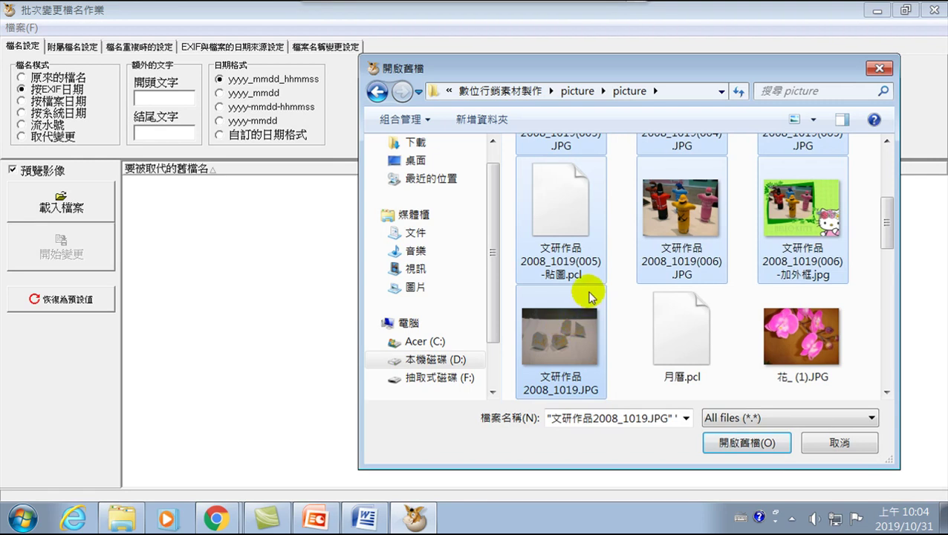
{"action": "left_click", "coordinate": [561, 220], "text": "ctrl"}
{"action": "scroll", "coordinate": [647, 311], "scroll_direction": "up", "scroll_amount": 3}
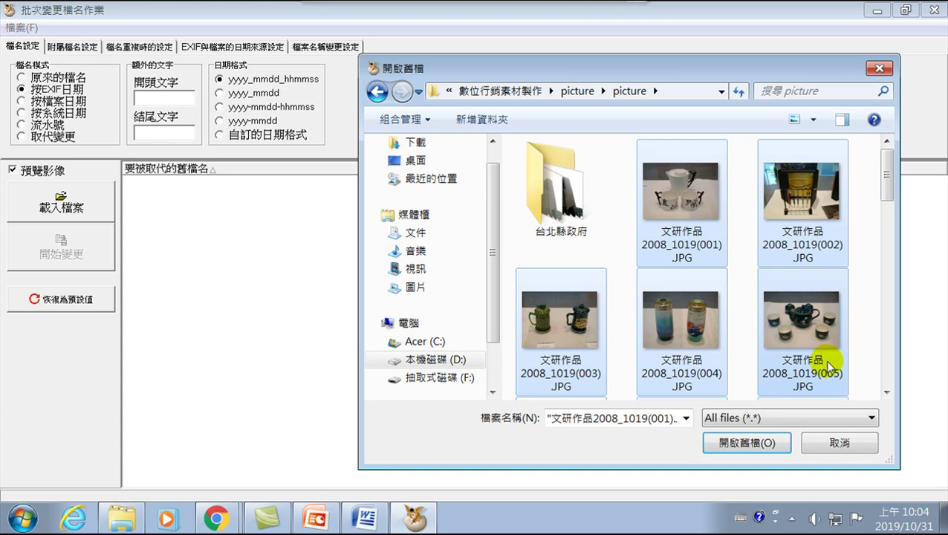
{"action": "scroll", "coordinate": [788, 376], "scroll_direction": "down", "scroll_amount": 3}
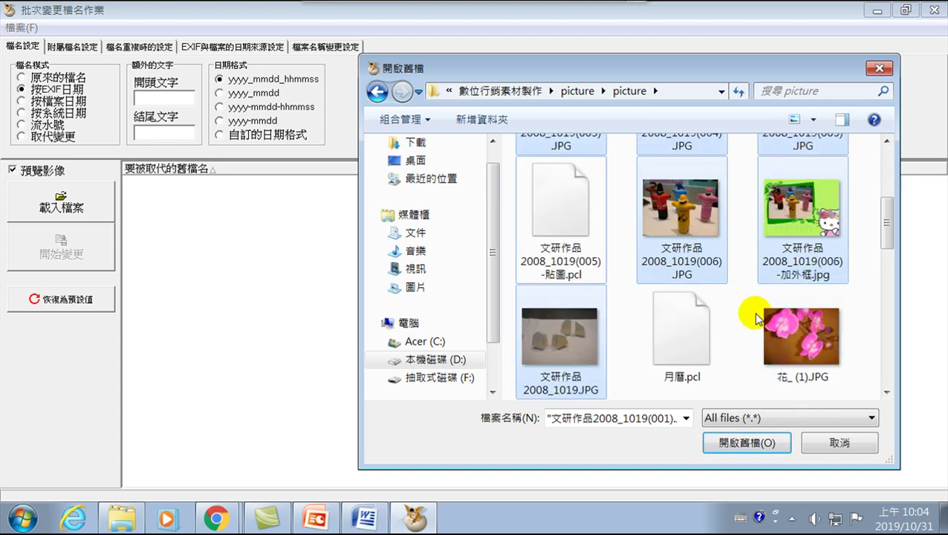
{"action": "mouse_move", "coordinate": [703, 269]}
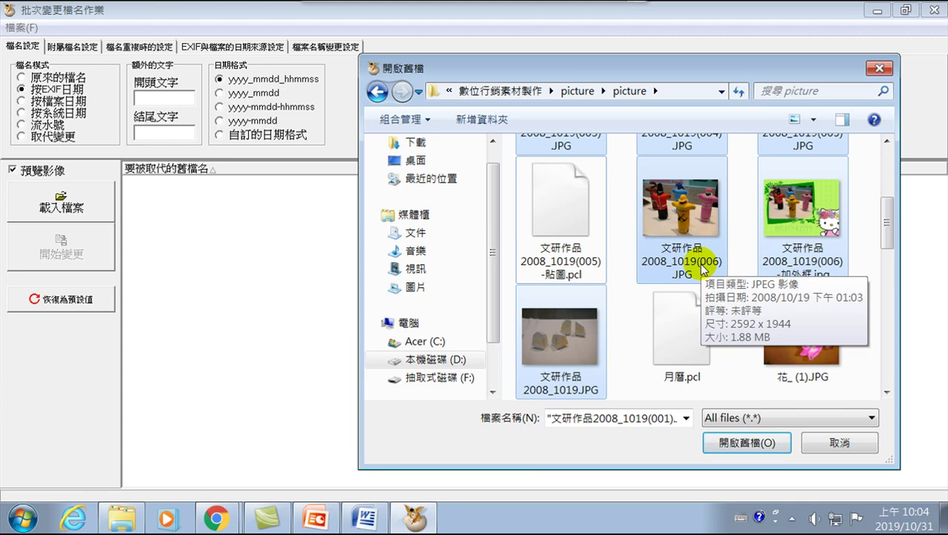
- Load the chosen photos into the rename list and base new names on 按EXIF日期
{"action": "left_click", "coordinate": [744, 445]}
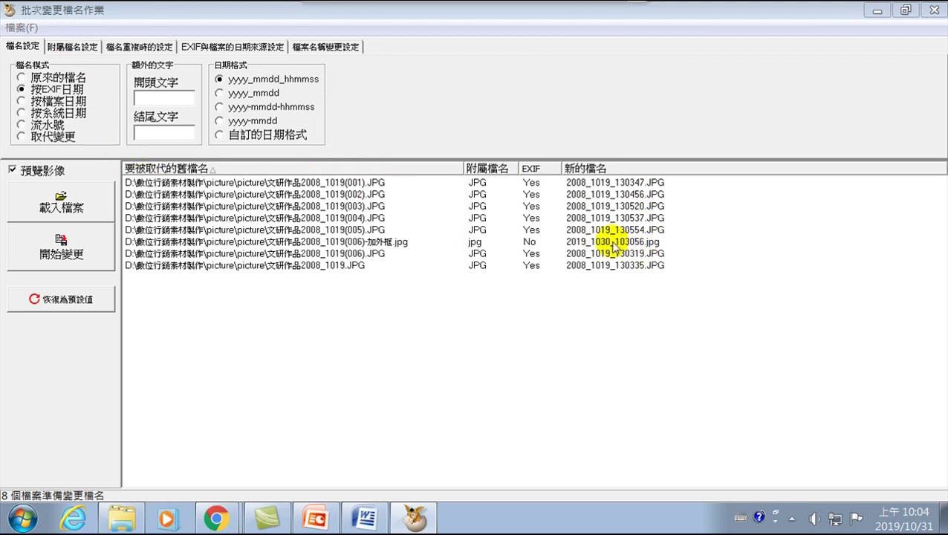
{"action": "left_click", "coordinate": [21, 77]}
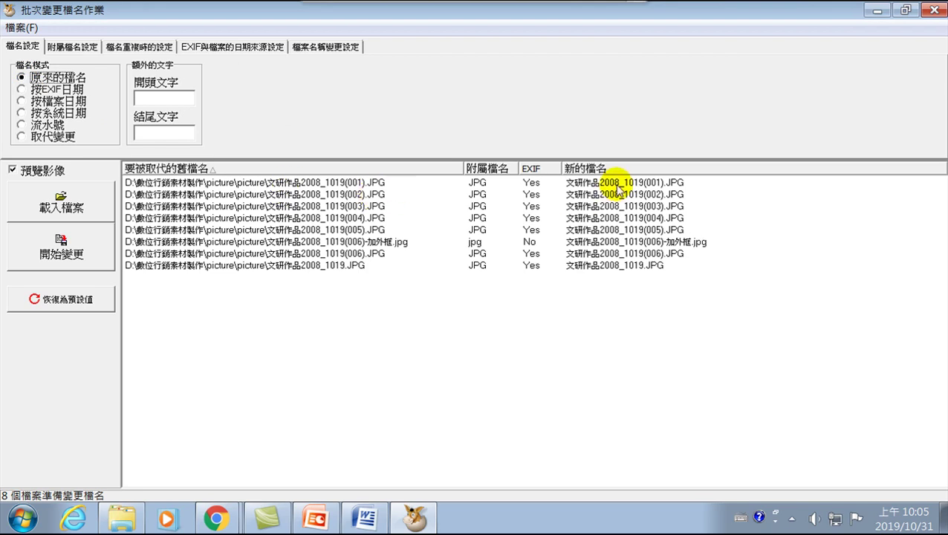
{"action": "left_click", "coordinate": [36, 89]}
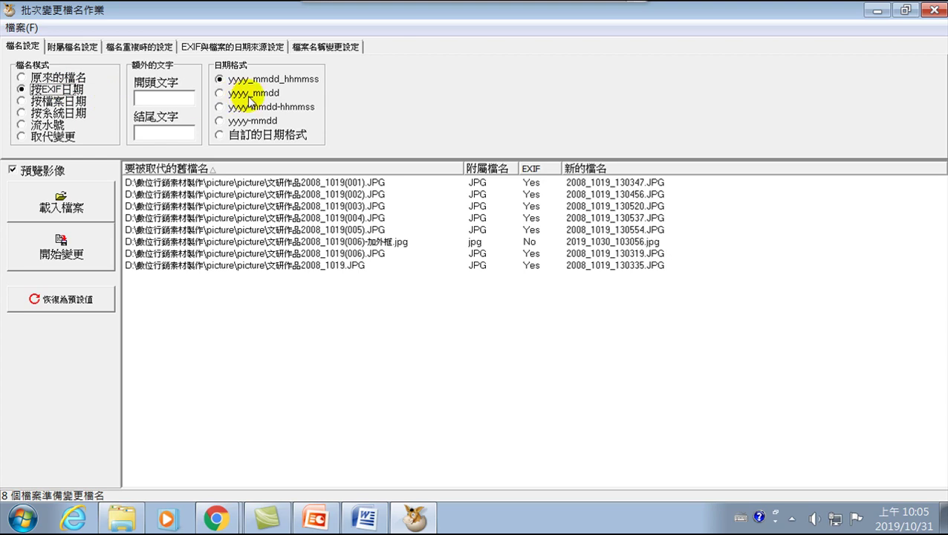
- Choose the yyyy_mmdd date format so names drop the time part
{"action": "left_click", "coordinate": [226, 79]}
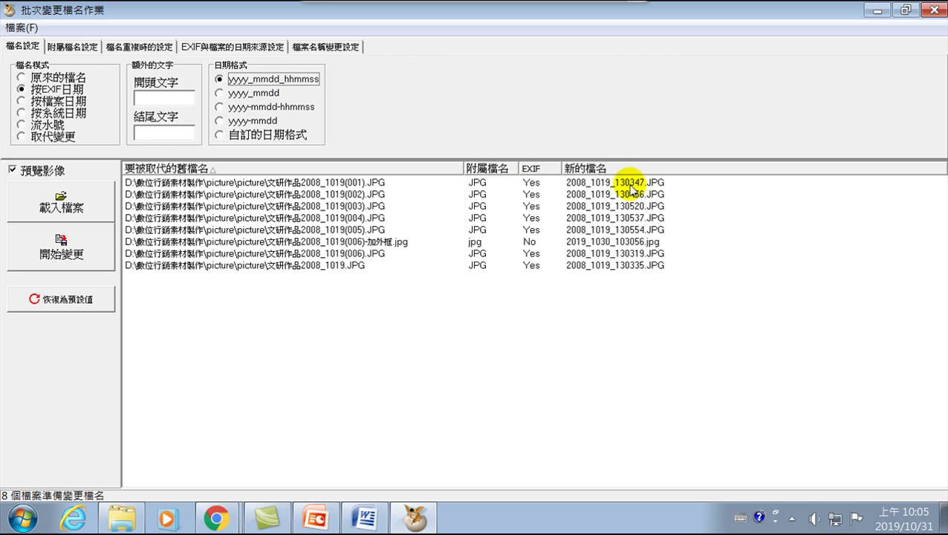
{"action": "left_click", "coordinate": [220, 91]}
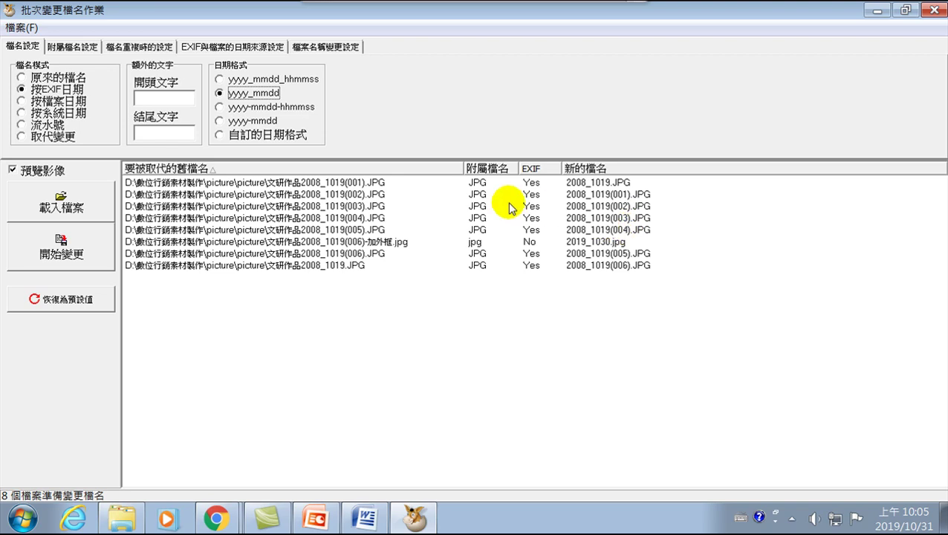
{"action": "left_click", "coordinate": [143, 97]}
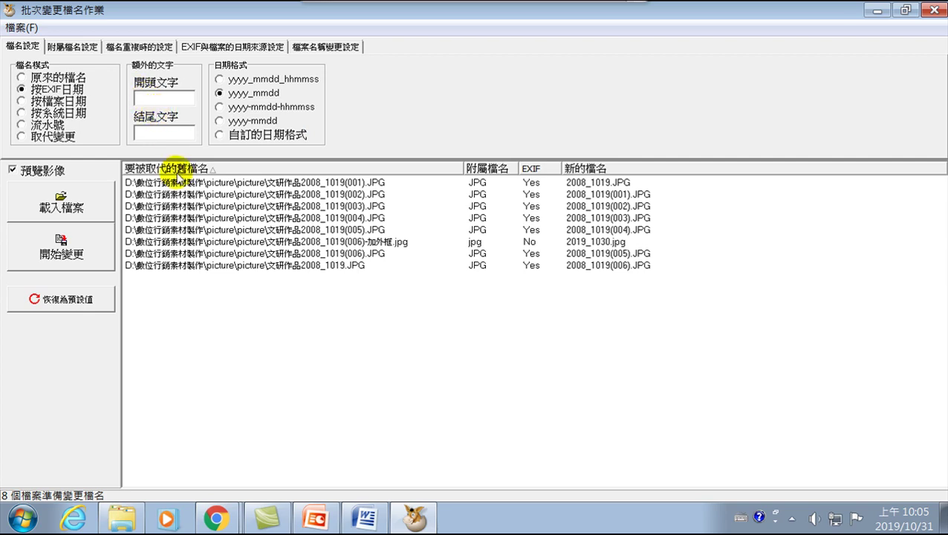
- Enter 創意作品 as the 開頭文字 prefix with the Chinese IME, leaving 結尾文字 empty
{"action": "key", "text": "ctrl+space"}
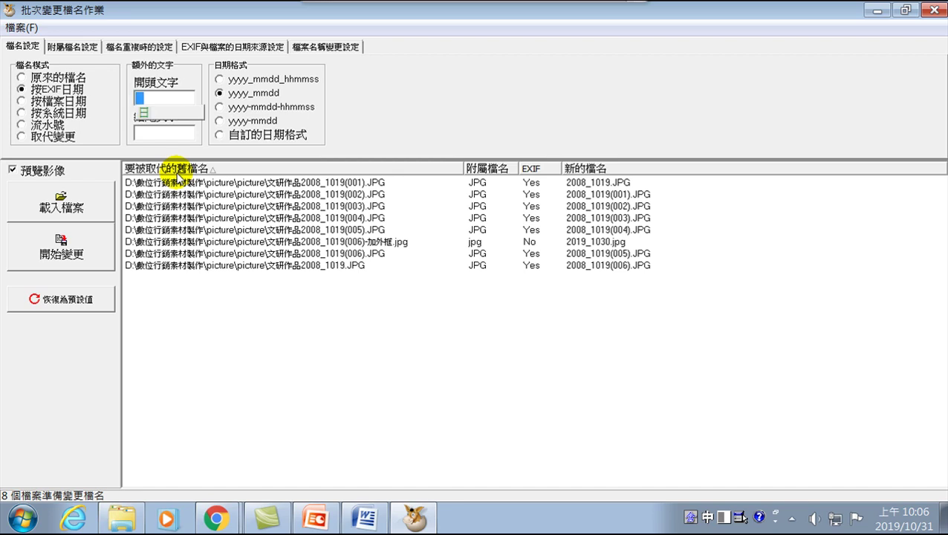
{"action": "key", "text": "space"}
{"action": "key", "text": "BackSpace"}
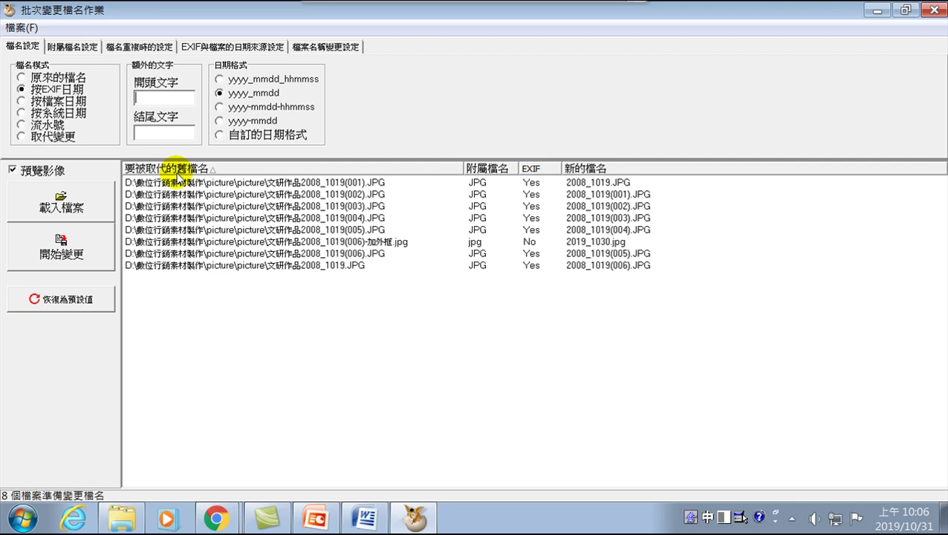
{"action": "type", "text": "王小"}
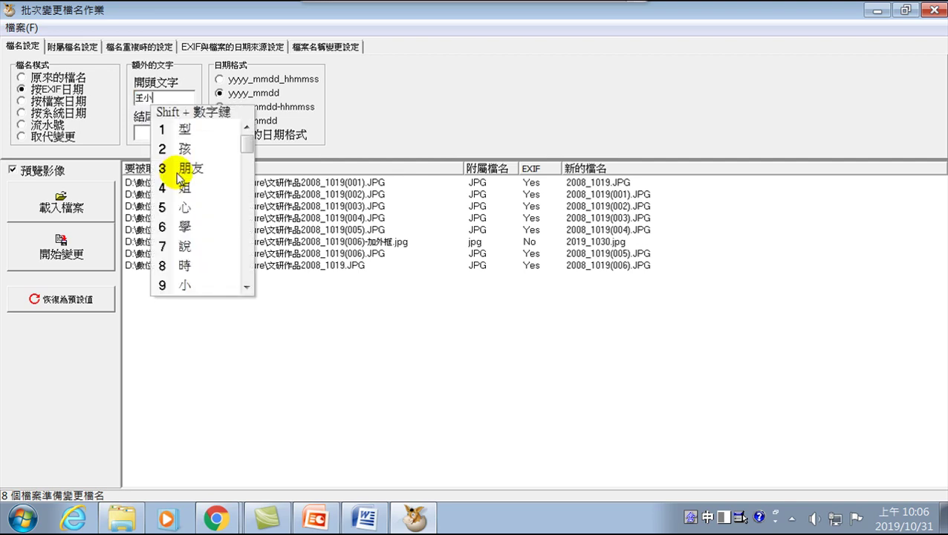
{"action": "type", "text": "明作"}
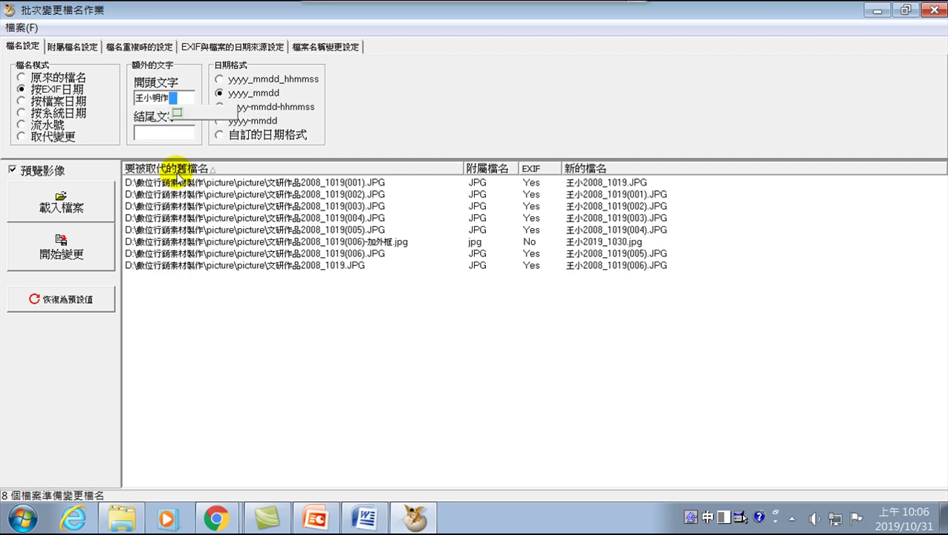
{"action": "type", "text": "品"}
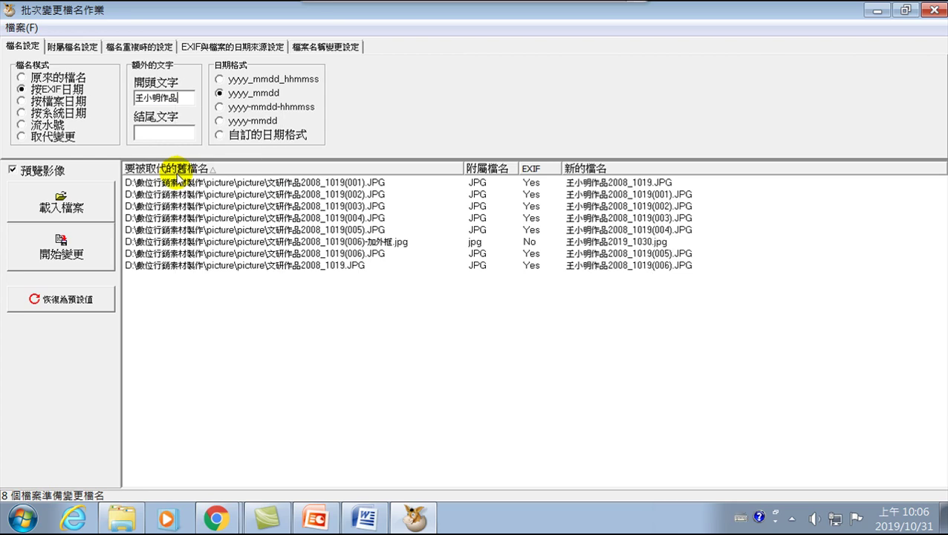
{"action": "left_click_drag", "start_coordinate": [161, 97], "coordinate": [123, 108]}
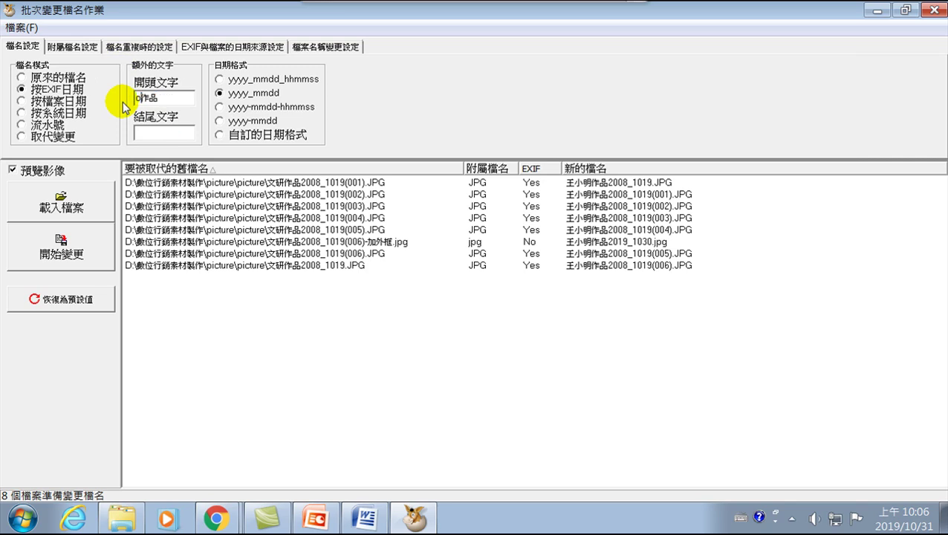
{"action": "type", "text": "創意"}
{"action": "key", "text": "Down"}
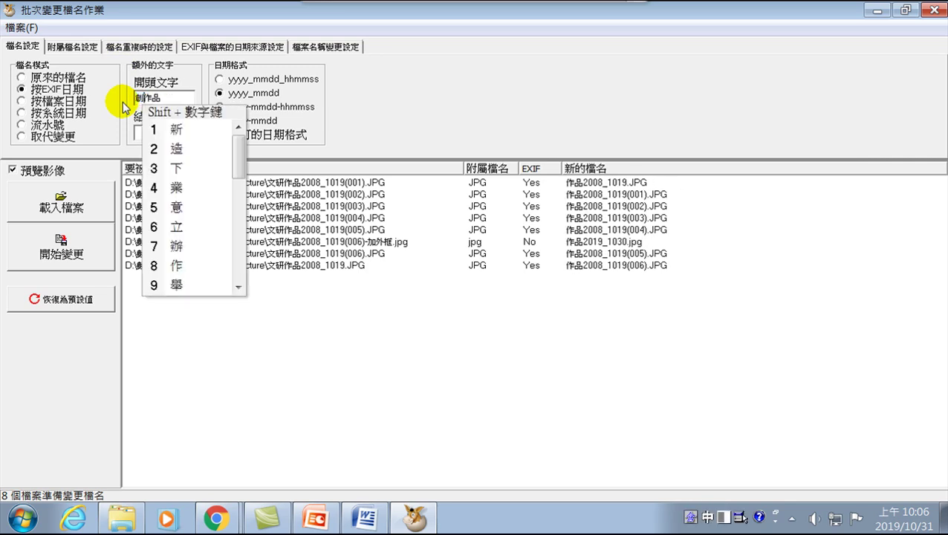
{"action": "key", "text": "Return"}
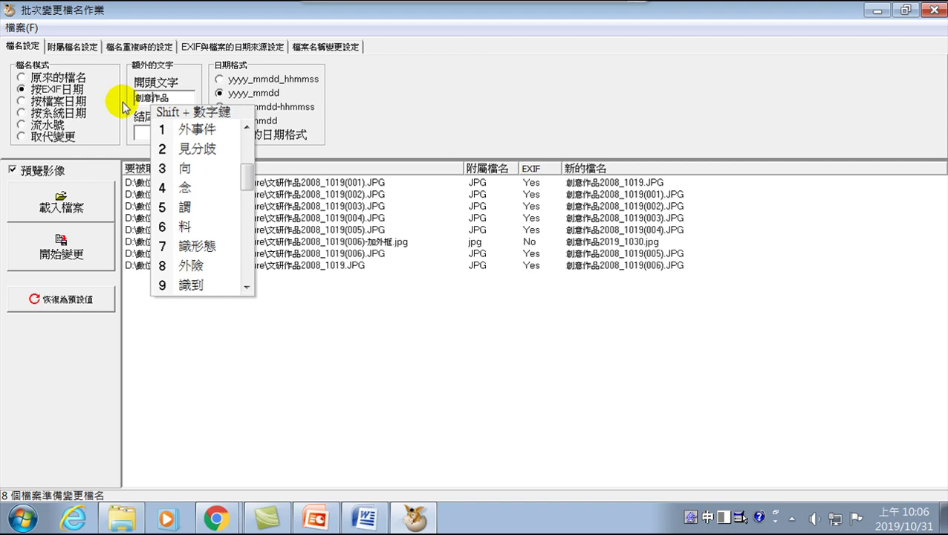
{"action": "key", "text": "Escape"}
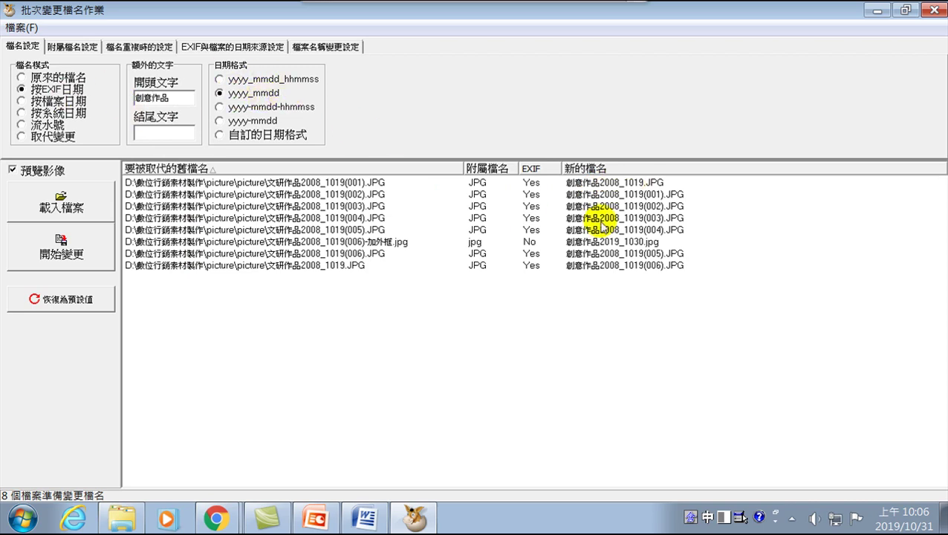
{"action": "left_click", "coordinate": [160, 135]}
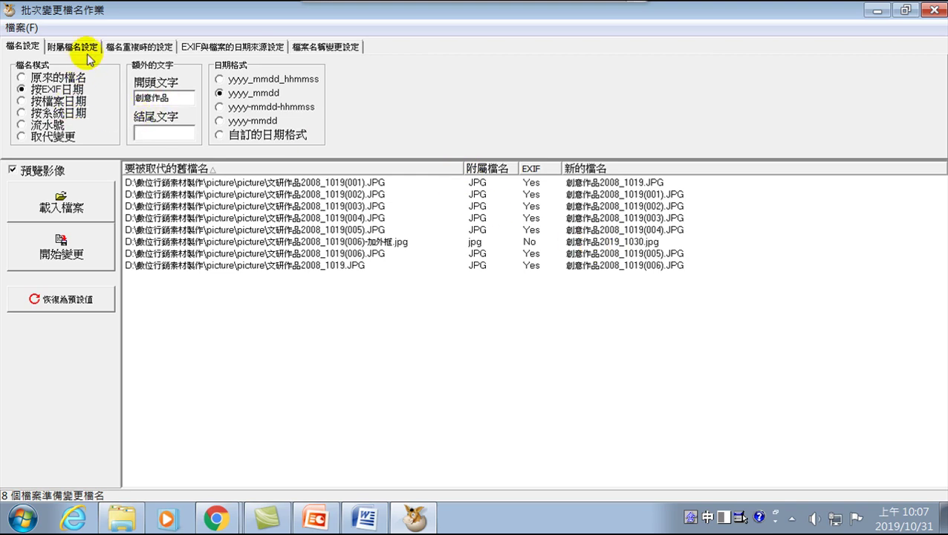
{"action": "left_click", "coordinate": [76, 49]}
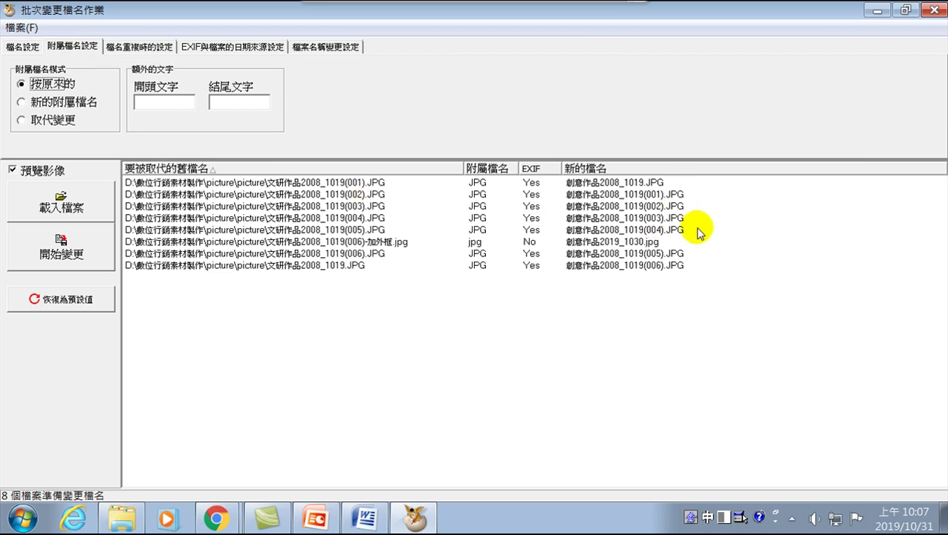
{"action": "left_click", "coordinate": [141, 48]}
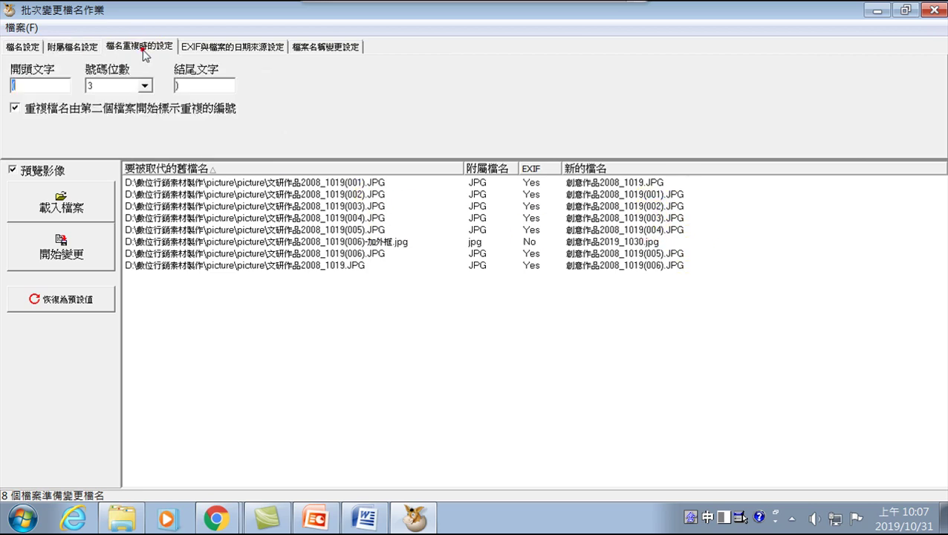
{"action": "left_click", "coordinate": [227, 47]}
{"action": "left_click", "coordinate": [326, 47]}
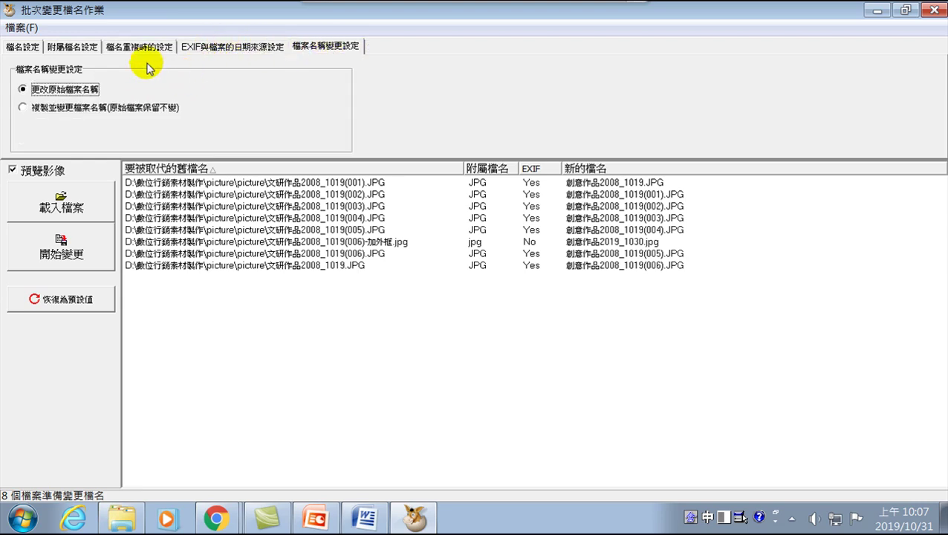
{"action": "left_click", "coordinate": [24, 46]}
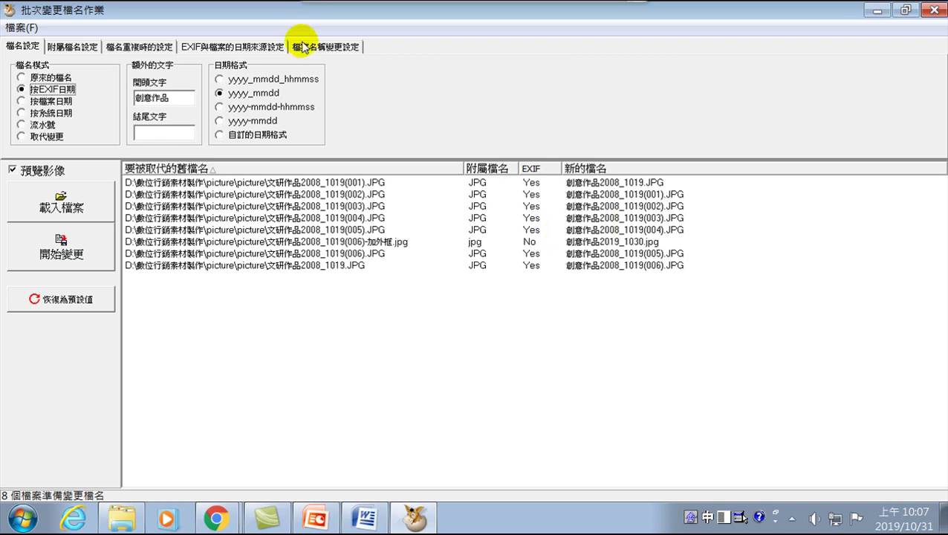
{"action": "left_click", "coordinate": [246, 49]}
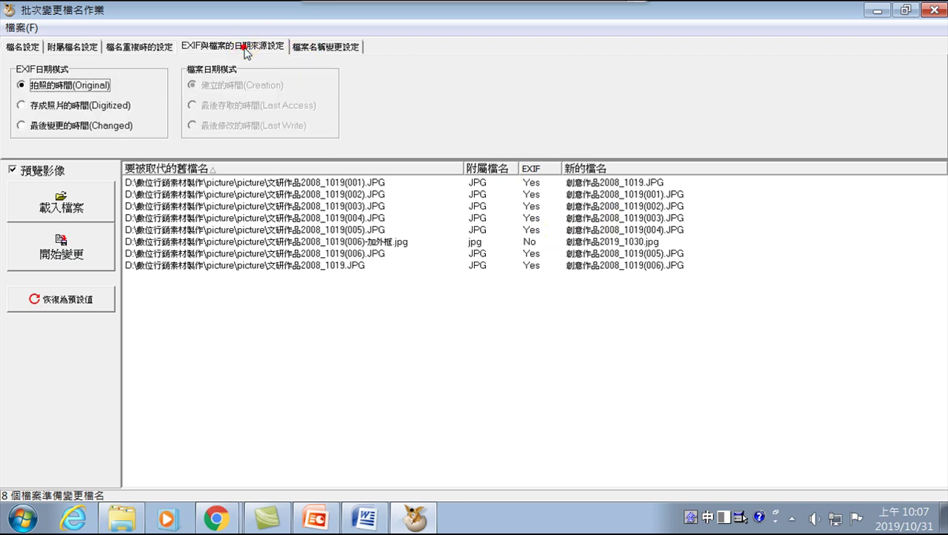
{"action": "left_click", "coordinate": [331, 47]}
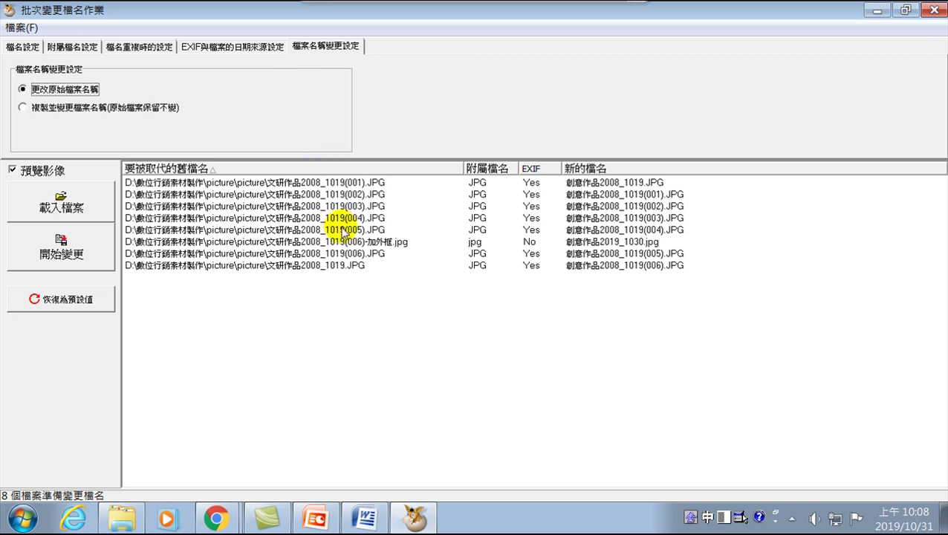
{"action": "left_click", "coordinate": [21, 46]}
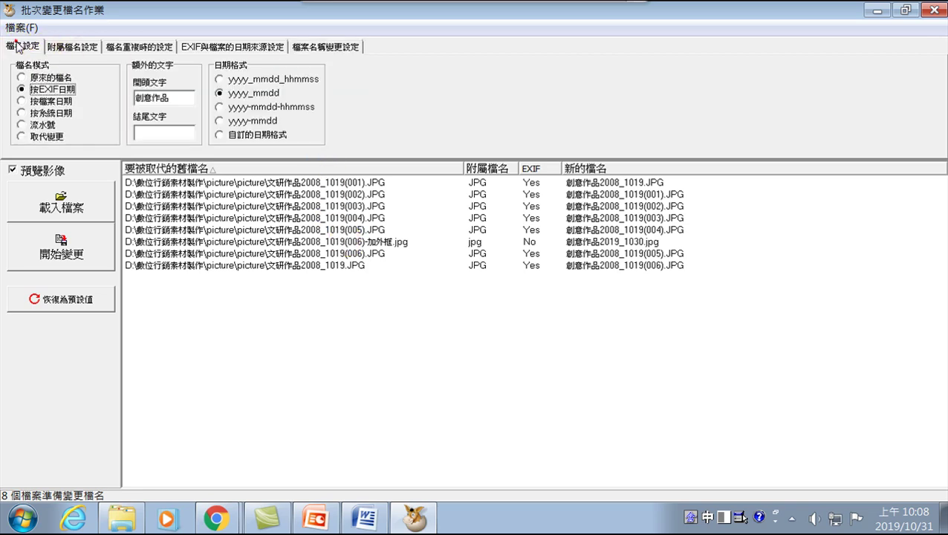
{"action": "left_click", "coordinate": [339, 242]}
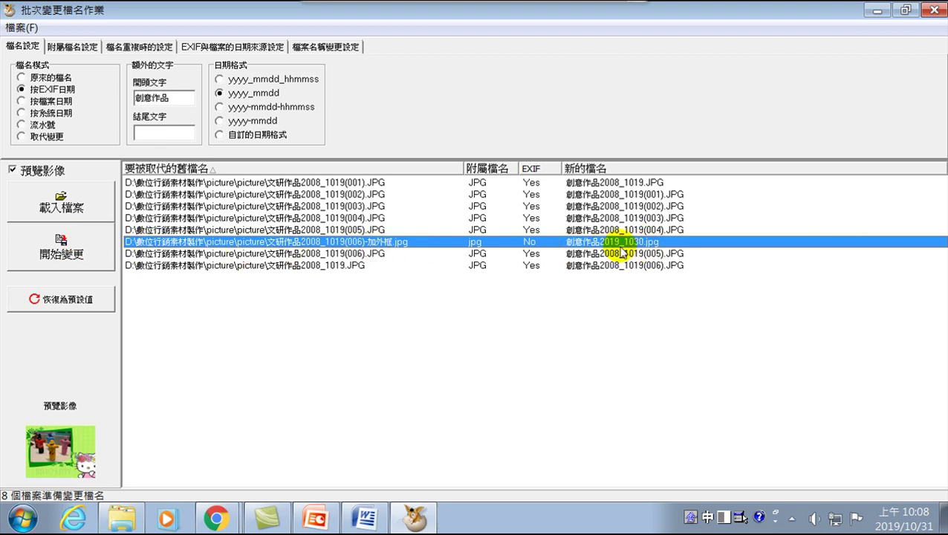
{"action": "left_click", "coordinate": [532, 318]}
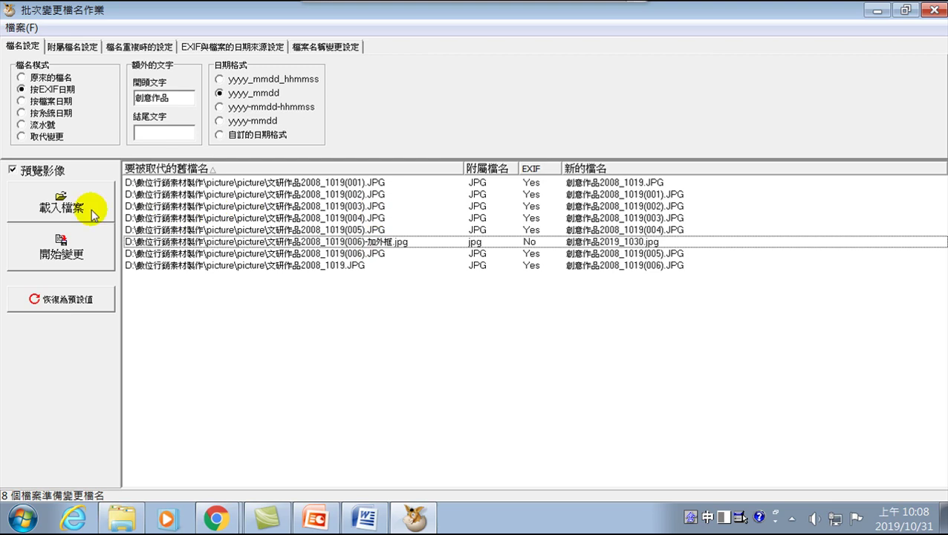
- Run 開始變更 and confirm, renaming the eight photos with the 創意作品 prefix
{"action": "left_click", "coordinate": [63, 256]}
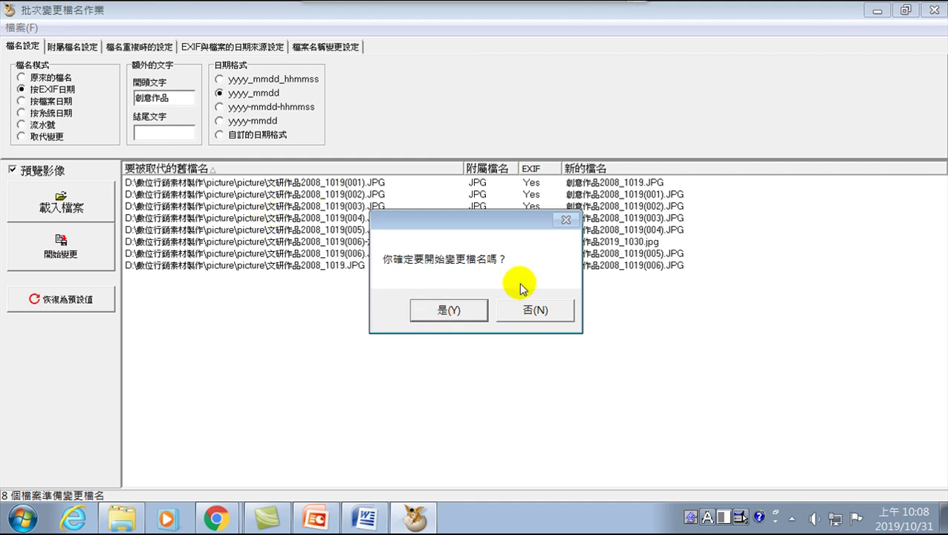
{"action": "left_click", "coordinate": [448, 310]}
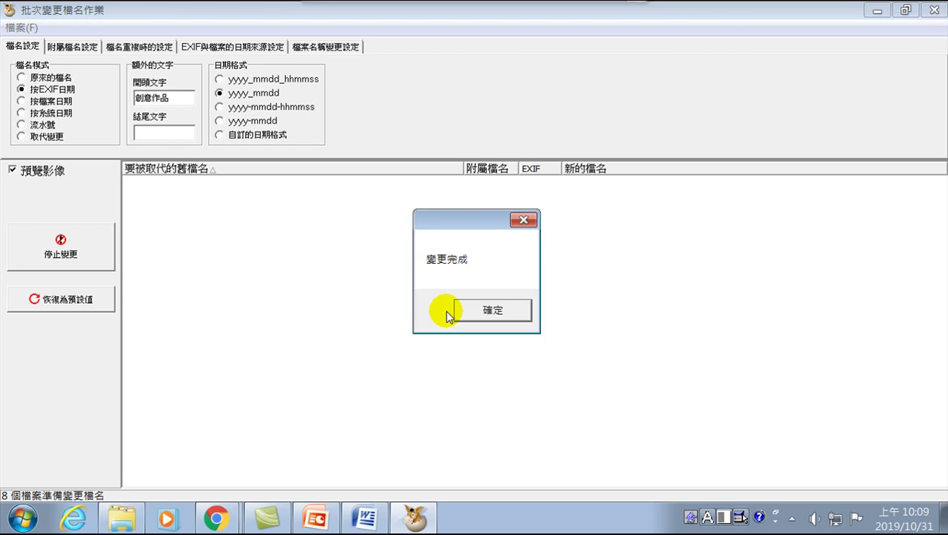
{"action": "left_click", "coordinate": [497, 311]}
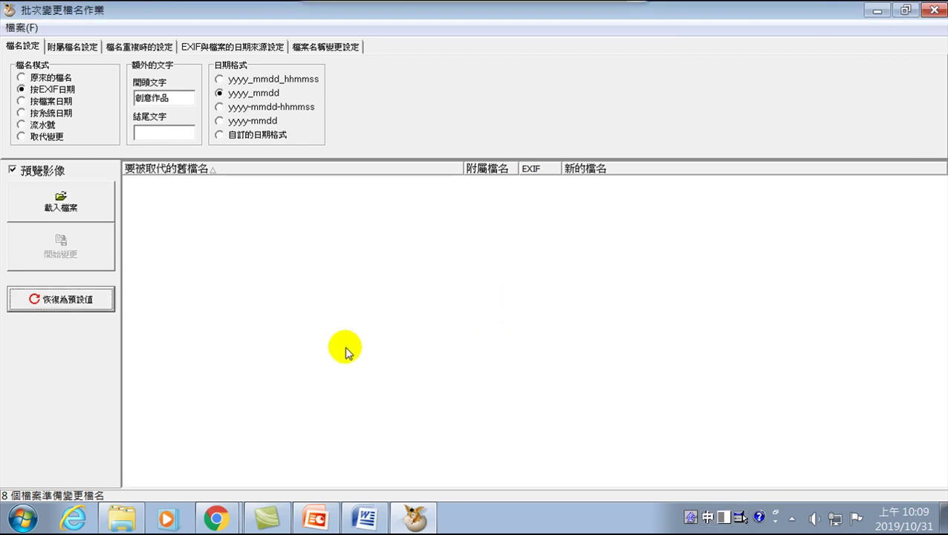
{"action": "left_click", "coordinate": [125, 517]}
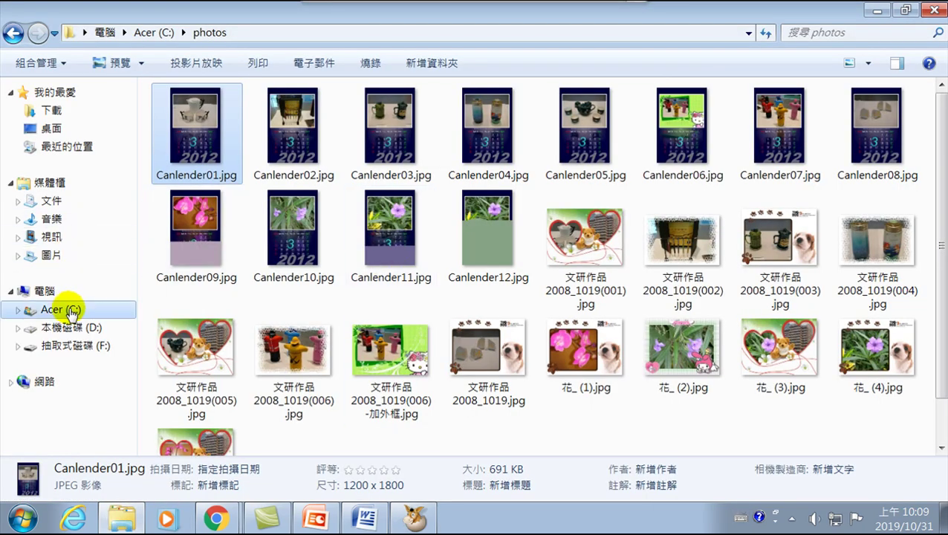
- Open D:\數位行銷素材製作\picture\picture in Explorer to view the renamed photos
{"action": "left_click", "coordinate": [73, 330]}
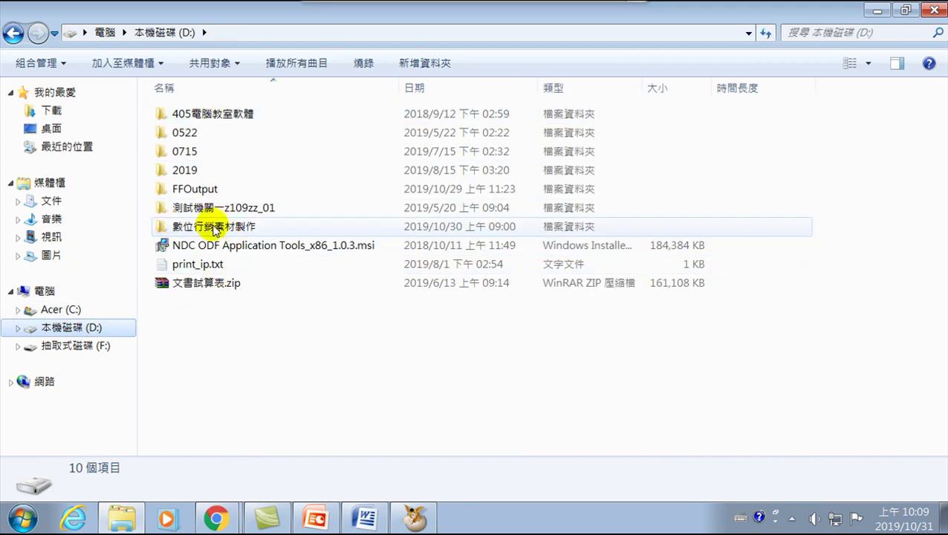
{"action": "double_click", "coordinate": [214, 226]}
{"action": "left_click", "coordinate": [175, 133]}
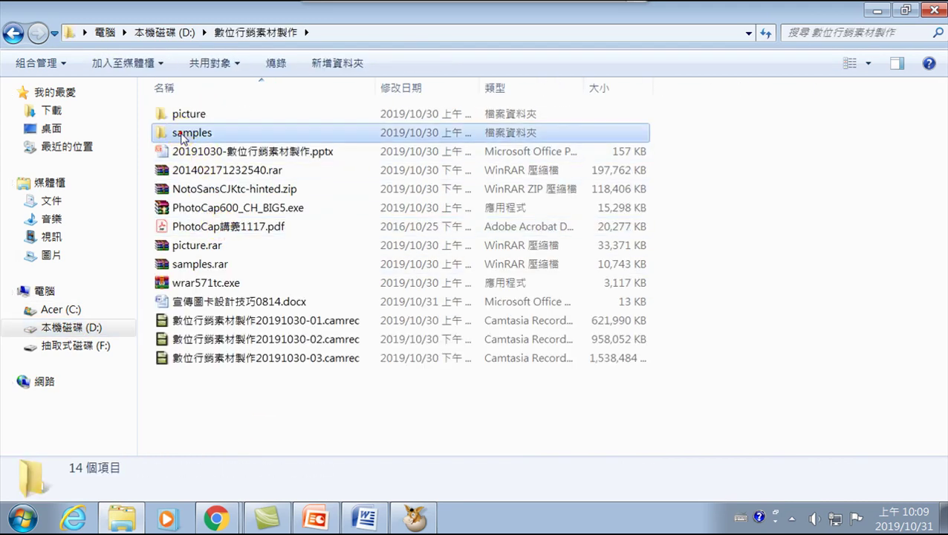
{"action": "double_click", "coordinate": [188, 113]}
{"action": "double_click", "coordinate": [191, 115]}
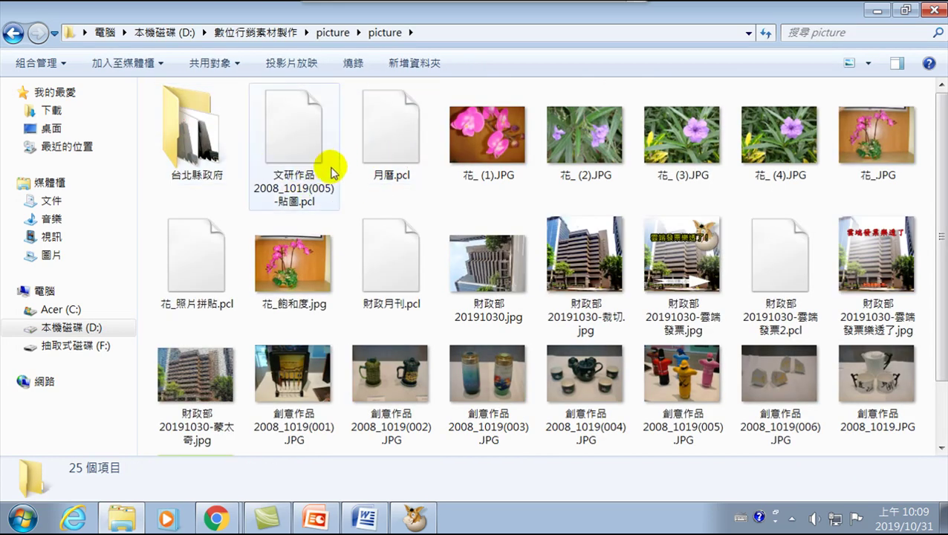
{"action": "scroll", "coordinate": [521, 316], "scroll_direction": "down", "scroll_amount": 1}
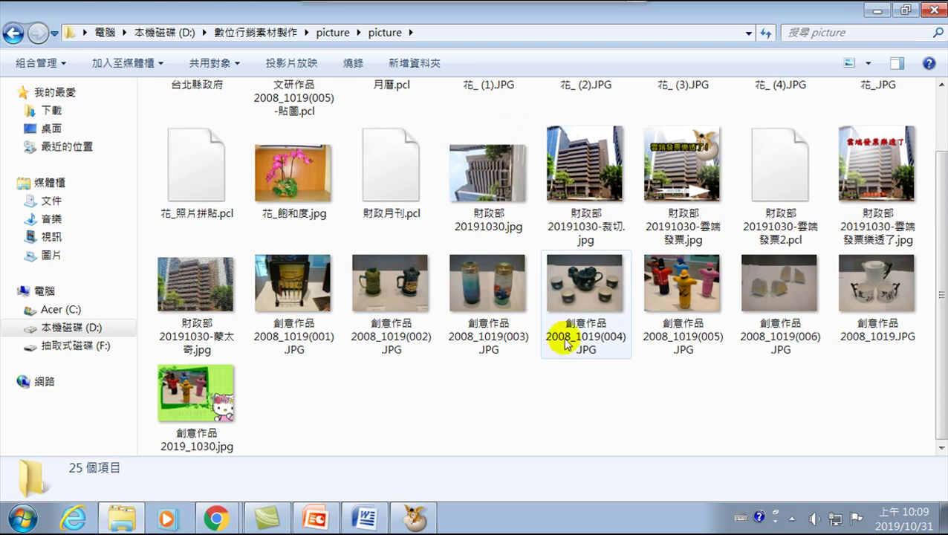
{"action": "scroll", "coordinate": [513, 376], "scroll_direction": "up", "scroll_amount": 1}
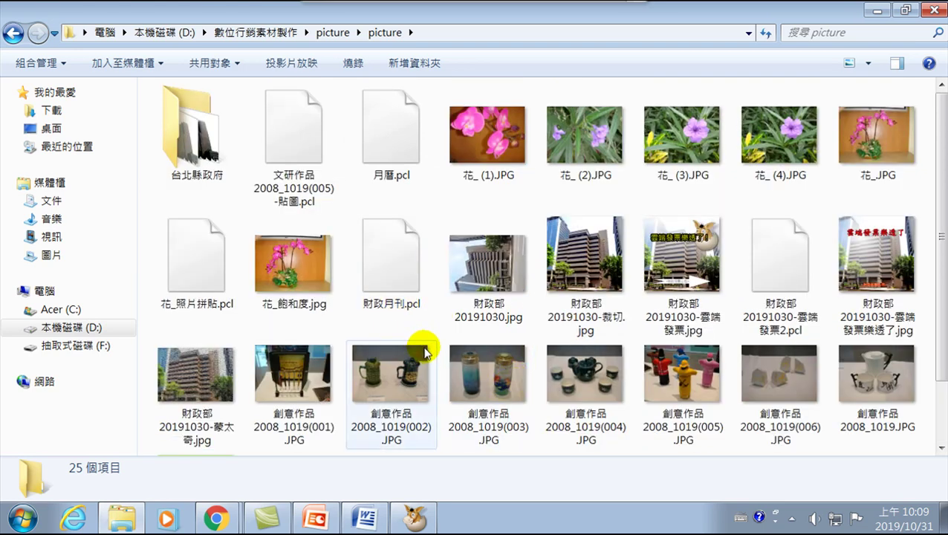
{"action": "scroll", "coordinate": [425, 352], "scroll_direction": "down", "scroll_amount": 1}
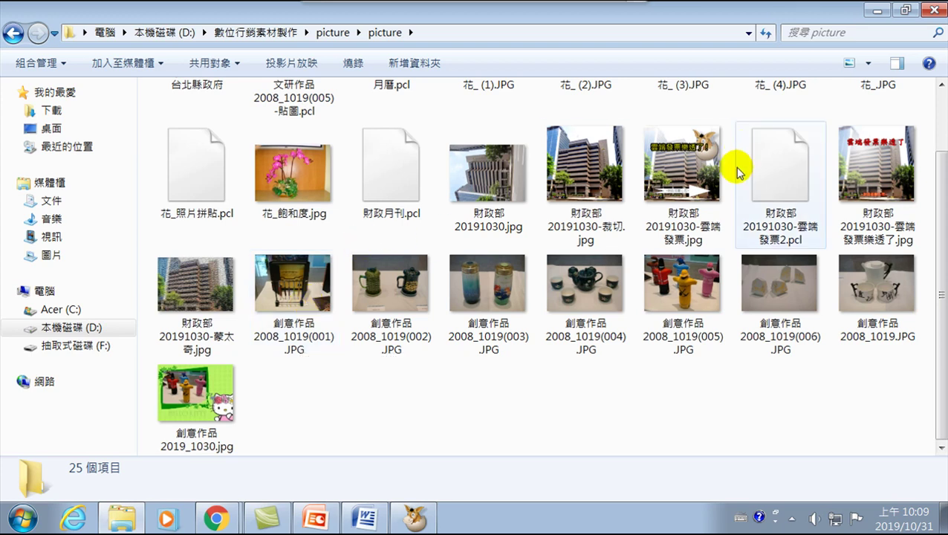
- Switch to 清單 view and select the eight photos from 創意作品2008_1019(001).JPG to 創意作品2019_1030.jpg
{"action": "left_click", "coordinate": [870, 66]}
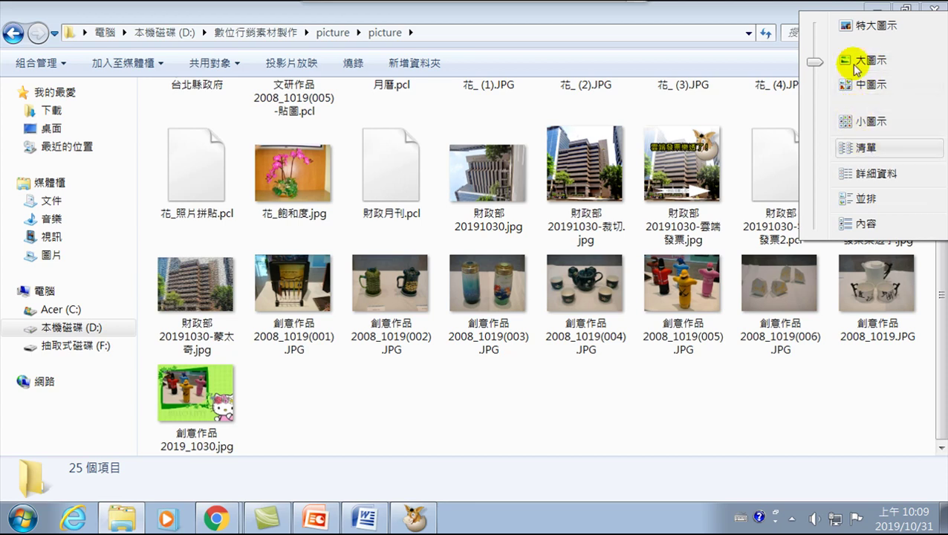
{"action": "left_click", "coordinate": [866, 146]}
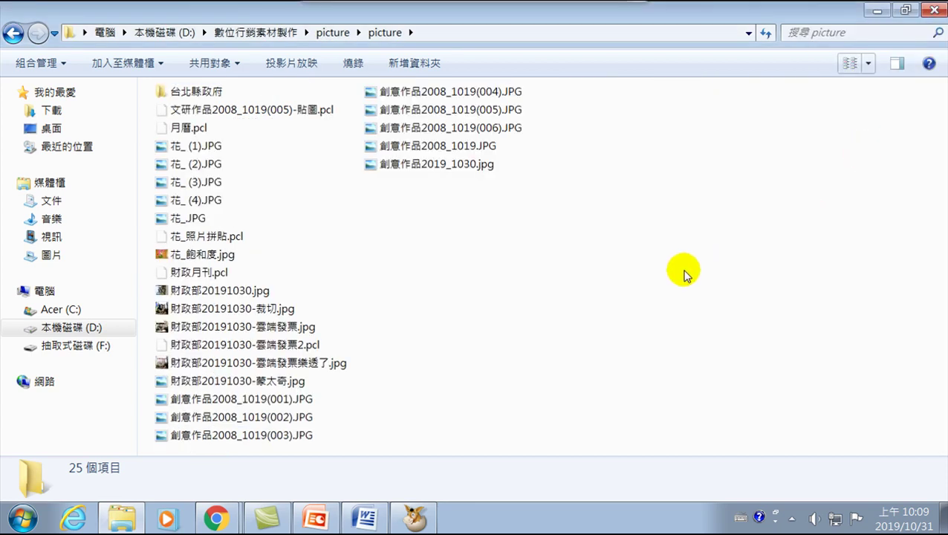
{"action": "left_click", "coordinate": [195, 400]}
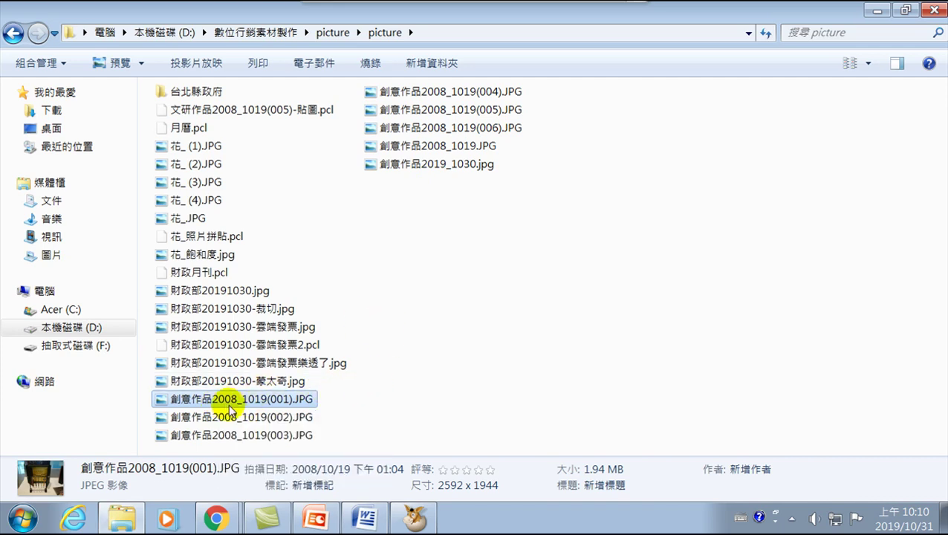
{"action": "left_click", "coordinate": [425, 163], "text": "shift"}
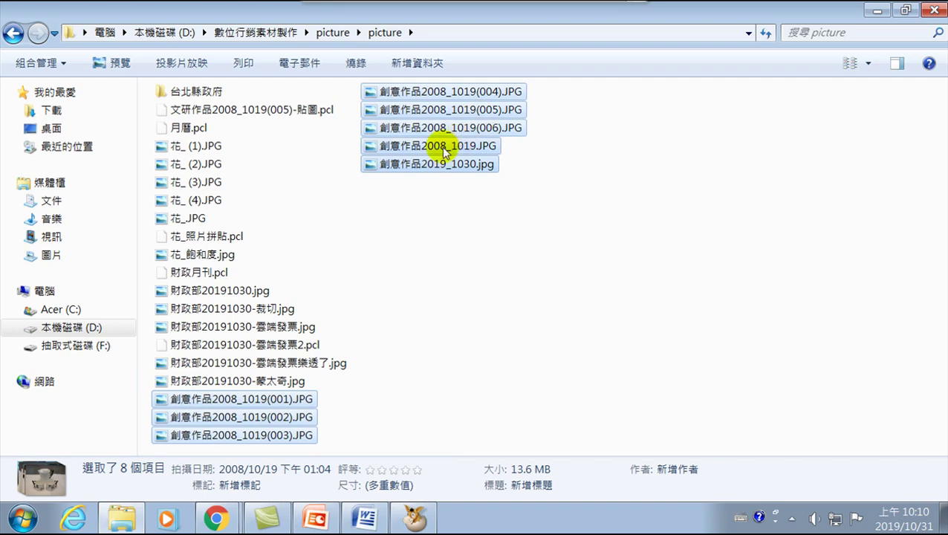
- Reselect the eight 創意作品 photos and start renaming them together with 重新命名(M)
{"action": "right_click", "coordinate": [207, 404]}
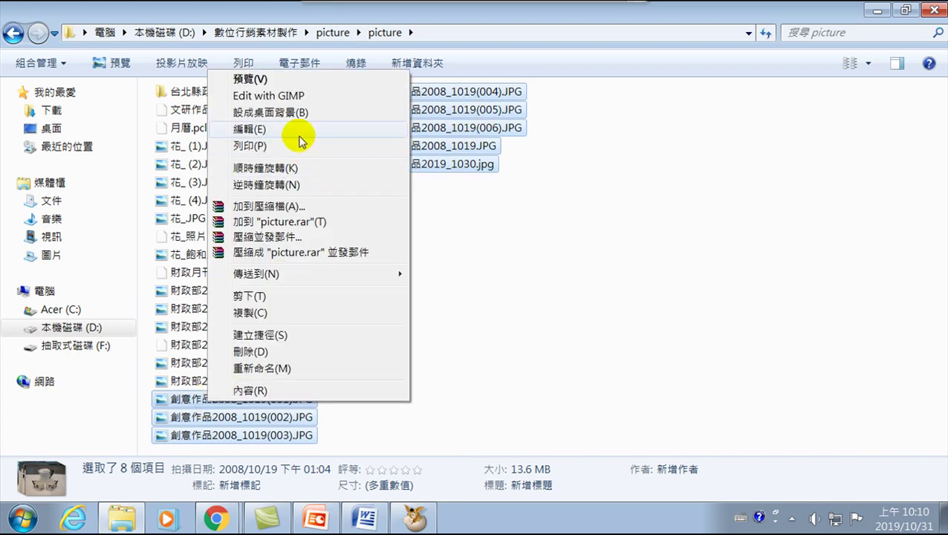
{"action": "left_click", "coordinate": [742, 262]}
{"action": "left_click", "coordinate": [272, 401]}
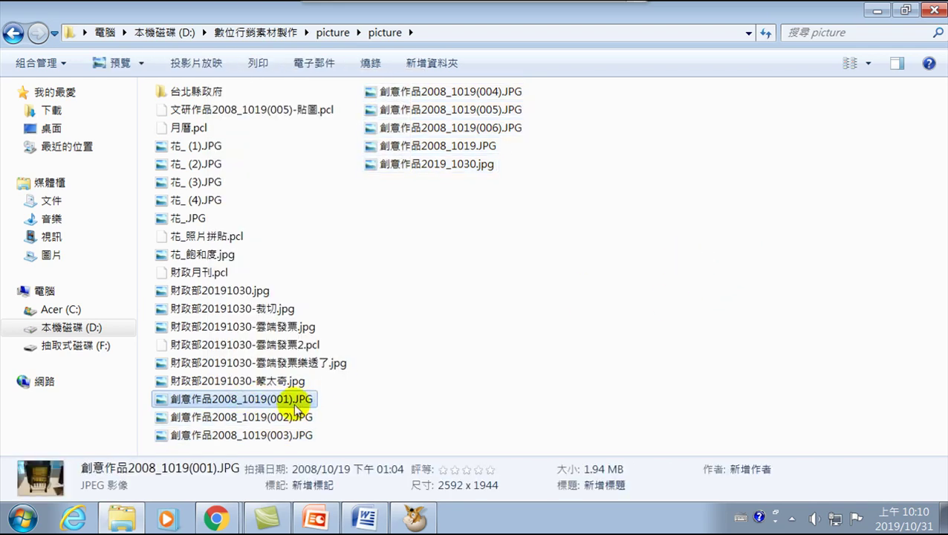
{"action": "left_click", "coordinate": [407, 165], "text": "shift"}
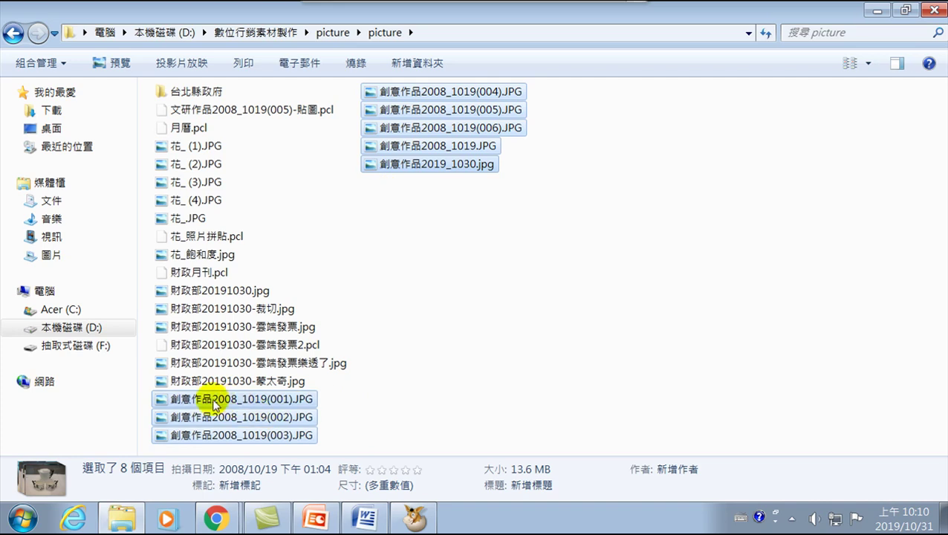
{"action": "mouse_move", "coordinate": [216, 404]}
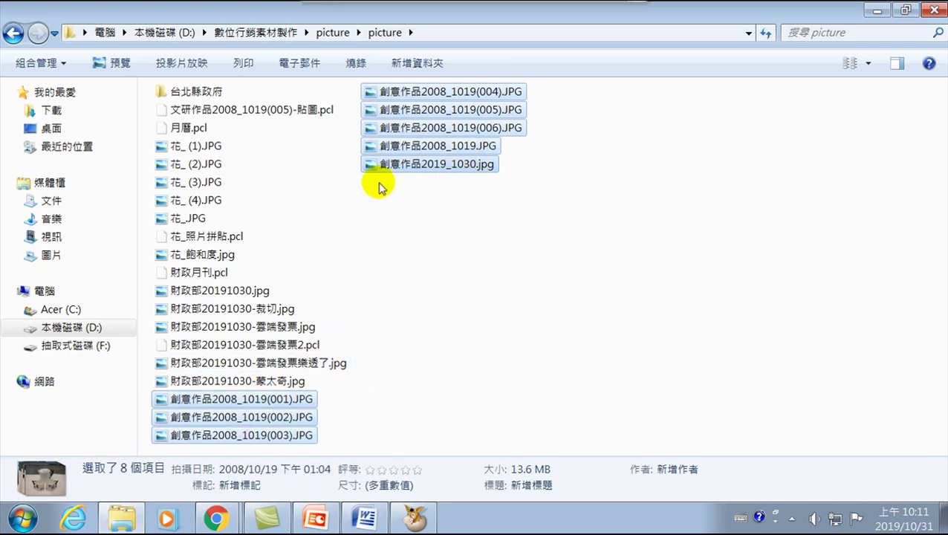
{"action": "right_click", "coordinate": [402, 127]}
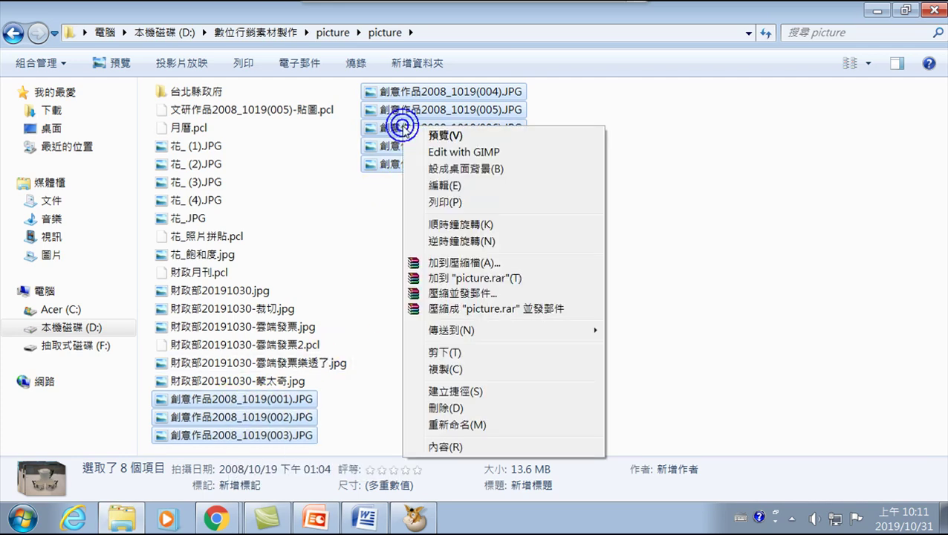
{"action": "left_click", "coordinate": [439, 425]}
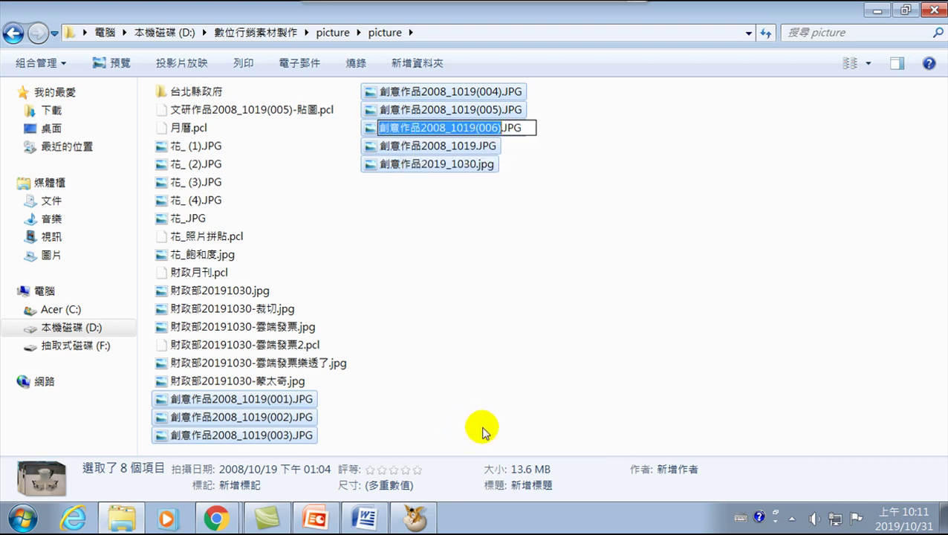
- Group-rename the eight photos to 文研作品_20191031_, numbered (1) through (8)
{"action": "key", "text": "BackSpace"}
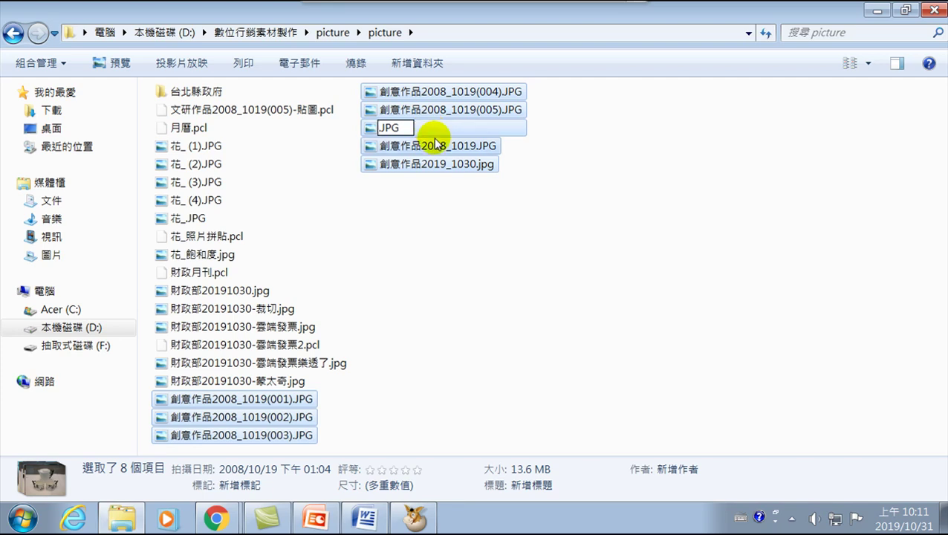
{"action": "key", "text": "ctrl+shift"}
{"action": "type", "text": "文研"}
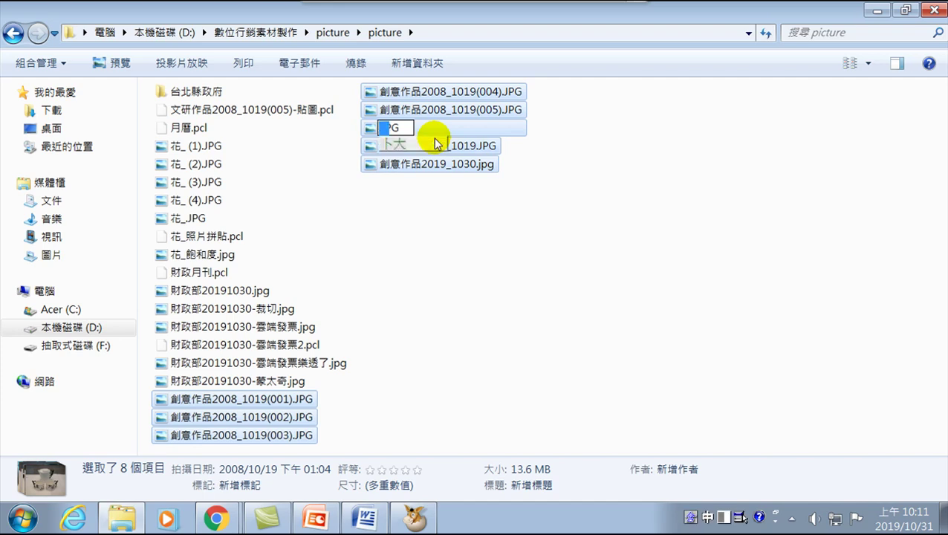
{"action": "type", "text": "作品"}
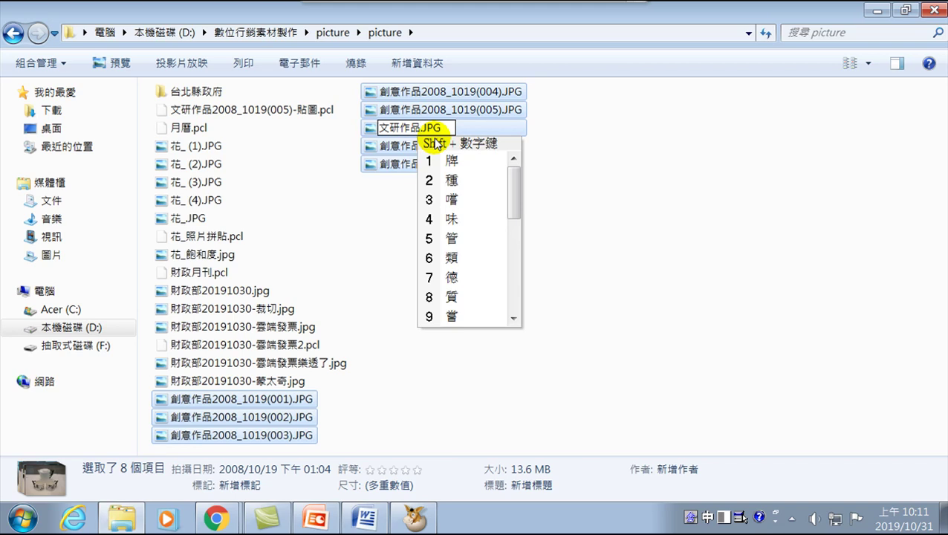
{"action": "type", "text": "_"}
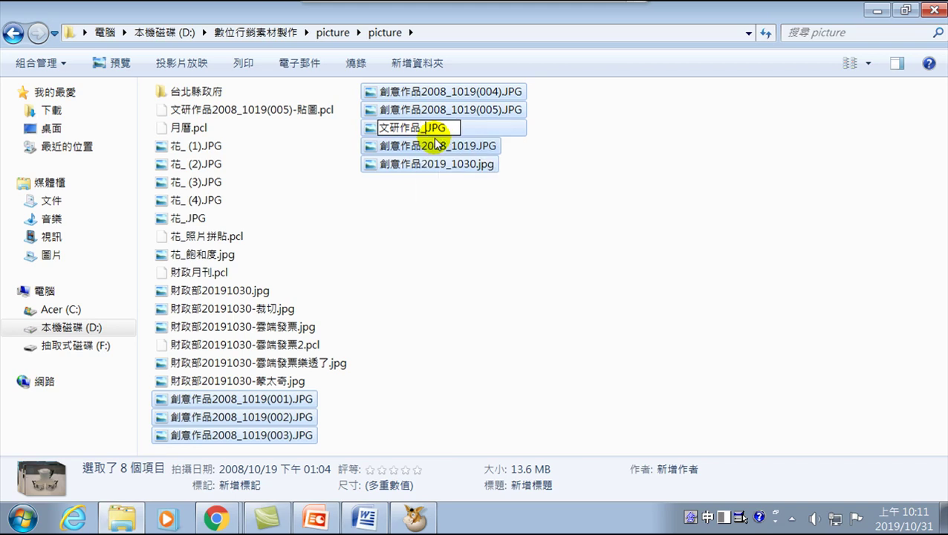
{"action": "type", "text": "20191031"}
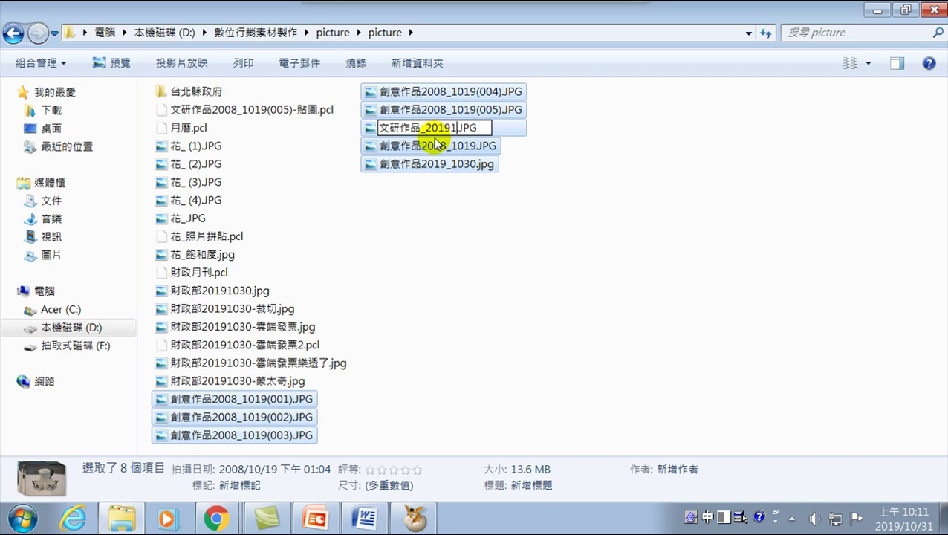
{"action": "type", "text": "_"}
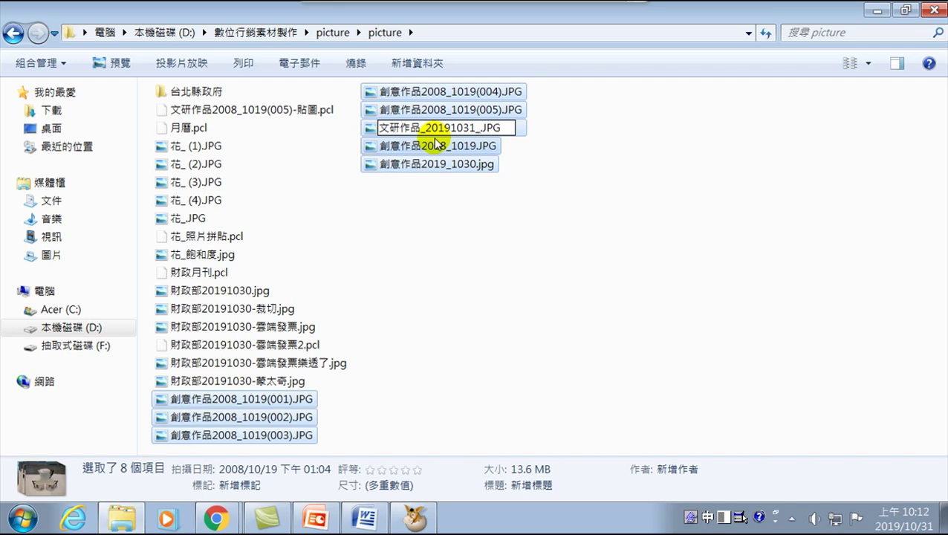
{"action": "key", "text": "Return"}
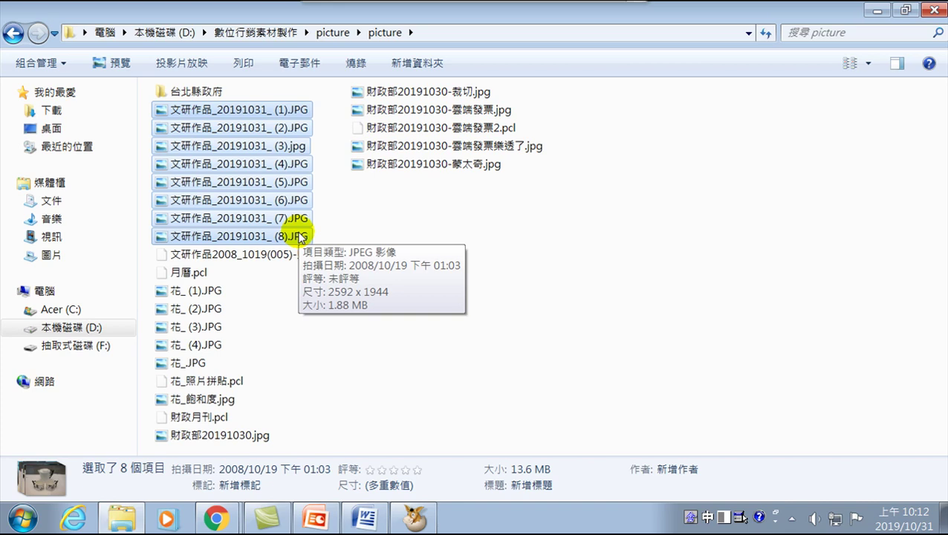
- Drop the eight photos into batch rename, review 附屬檔名設定, close it, and show 批次功能
{"action": "left_click_drag", "start_coordinate": [297, 236], "coordinate": [307, 195]}
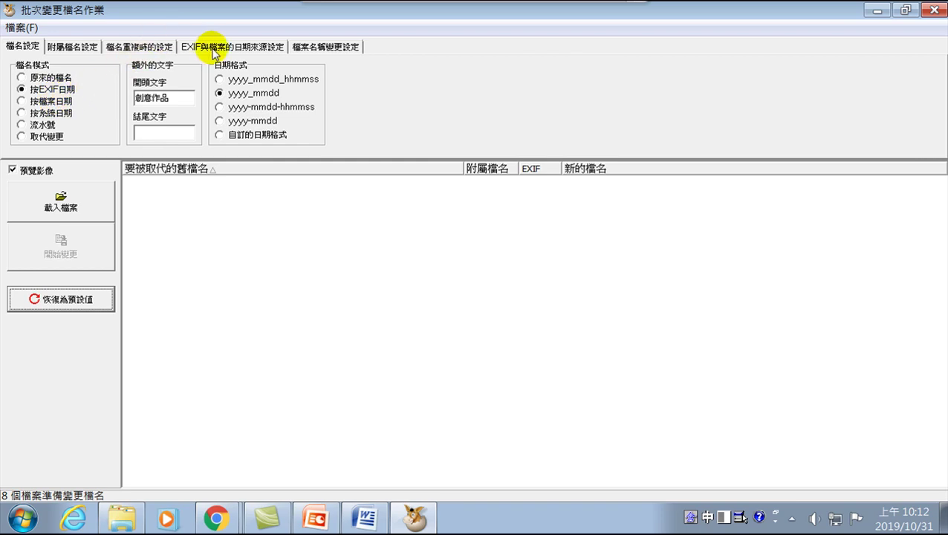
{"action": "left_click", "coordinate": [67, 48]}
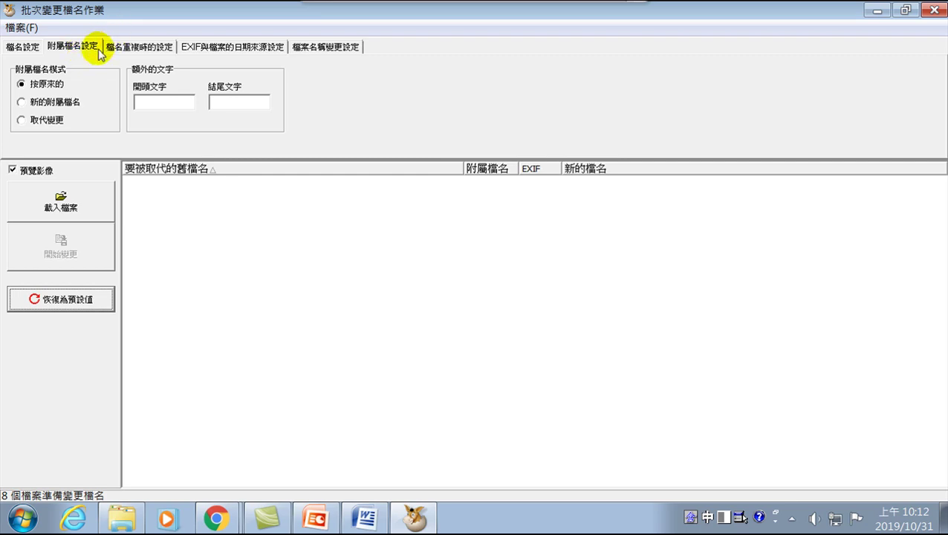
{"action": "left_click", "coordinate": [935, 11]}
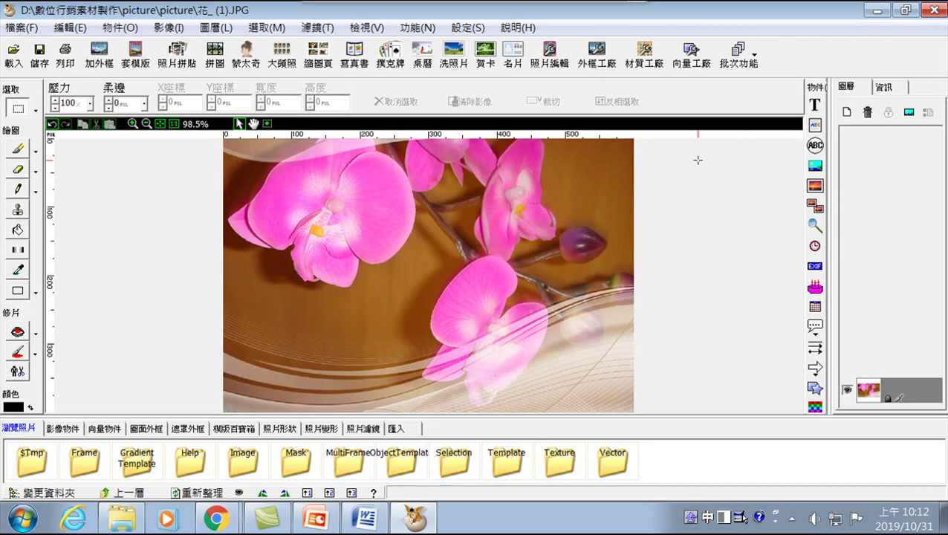
{"action": "left_click", "coordinate": [738, 61]}
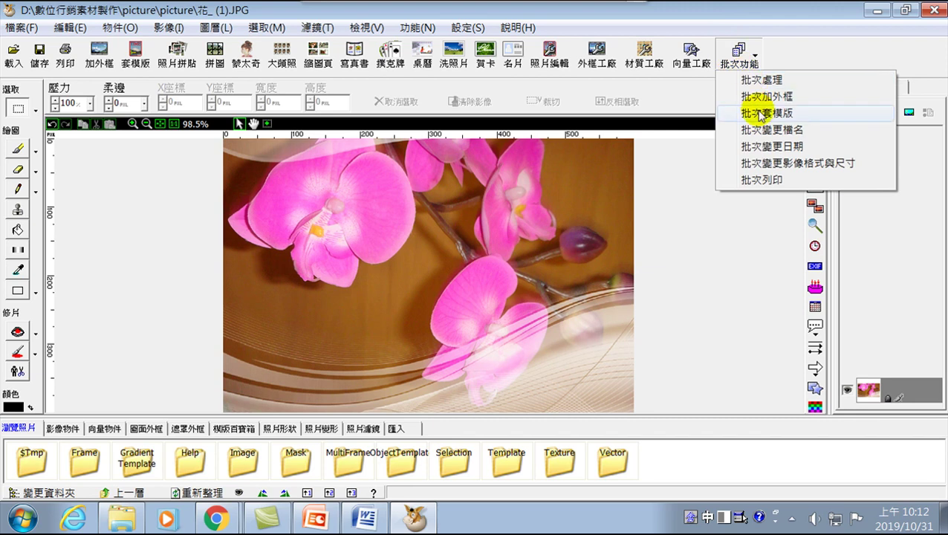